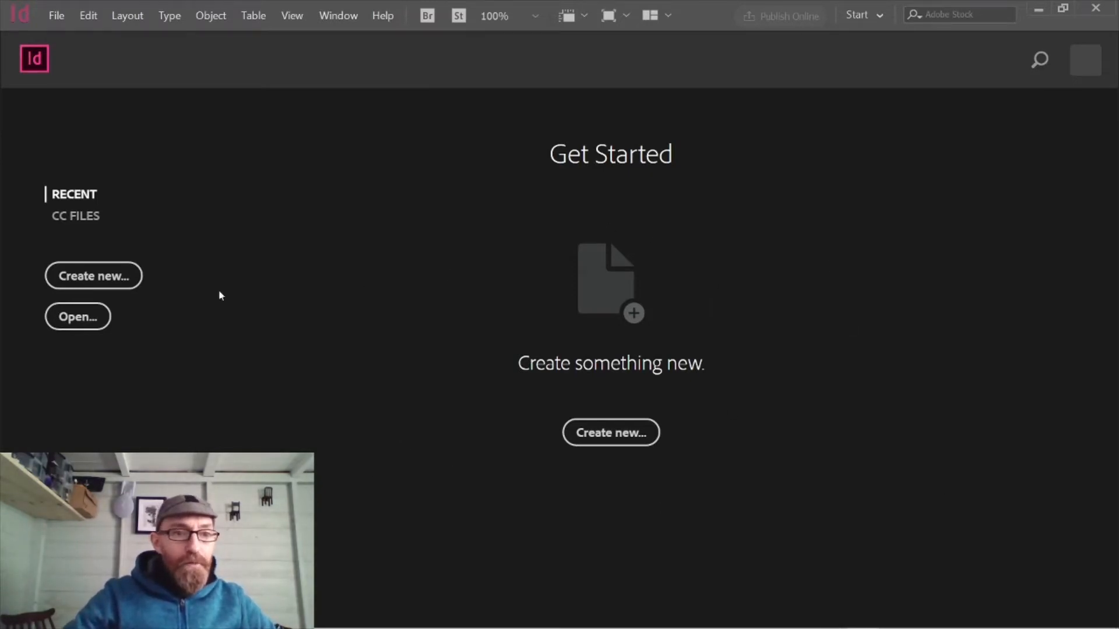
- Start a new print document and choose the A5 preset from the full list of blank presets
left_click(101, 279)
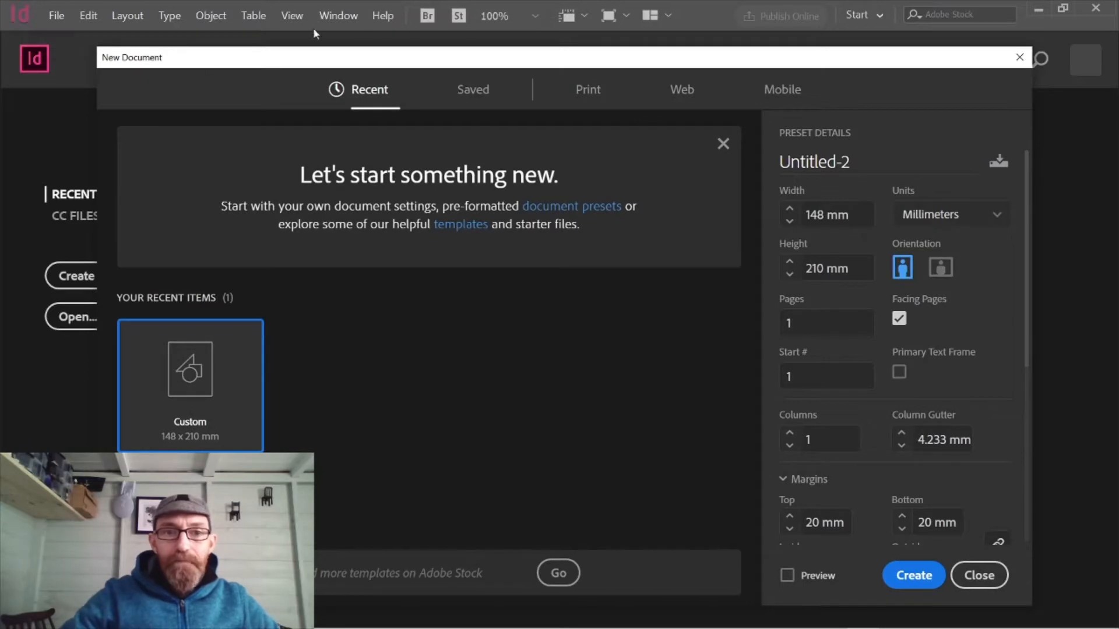
left_click(590, 95)
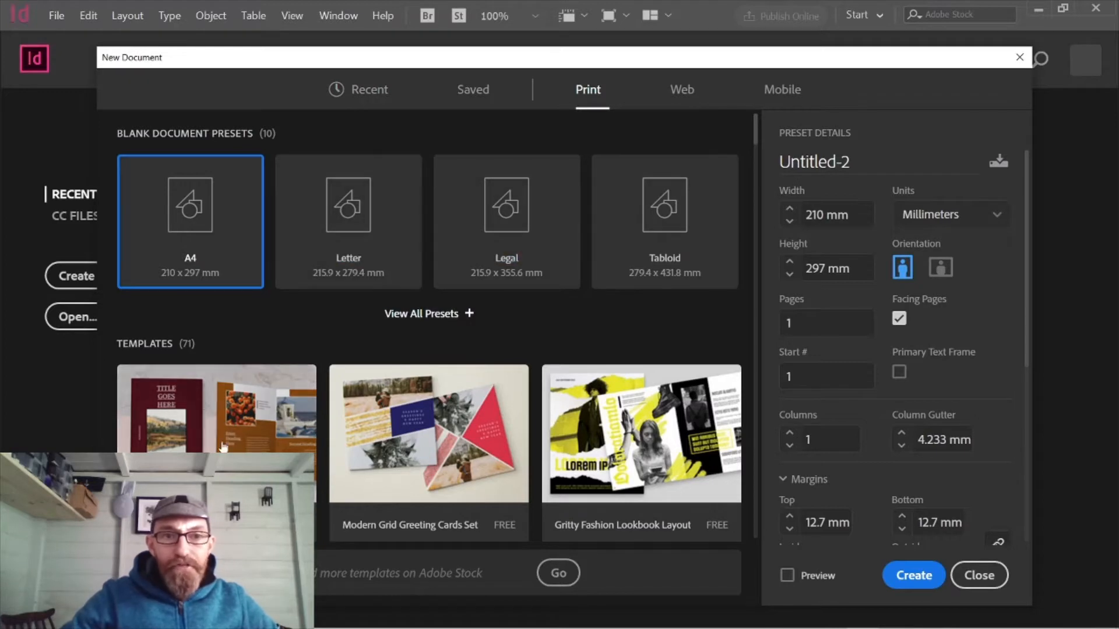
left_click(461, 314)
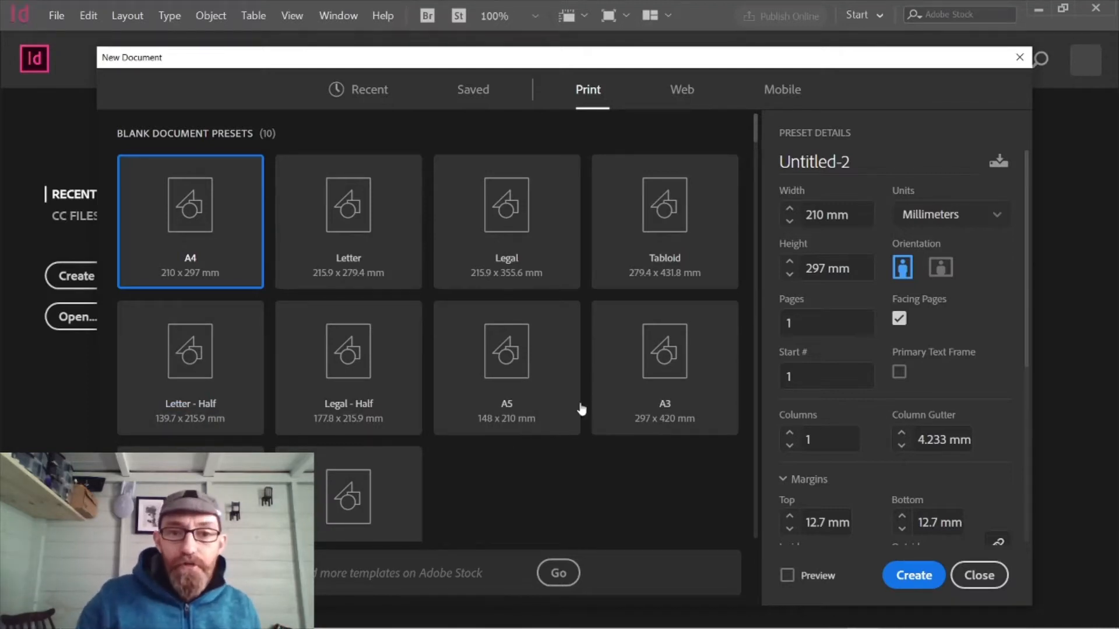
left_click(511, 362)
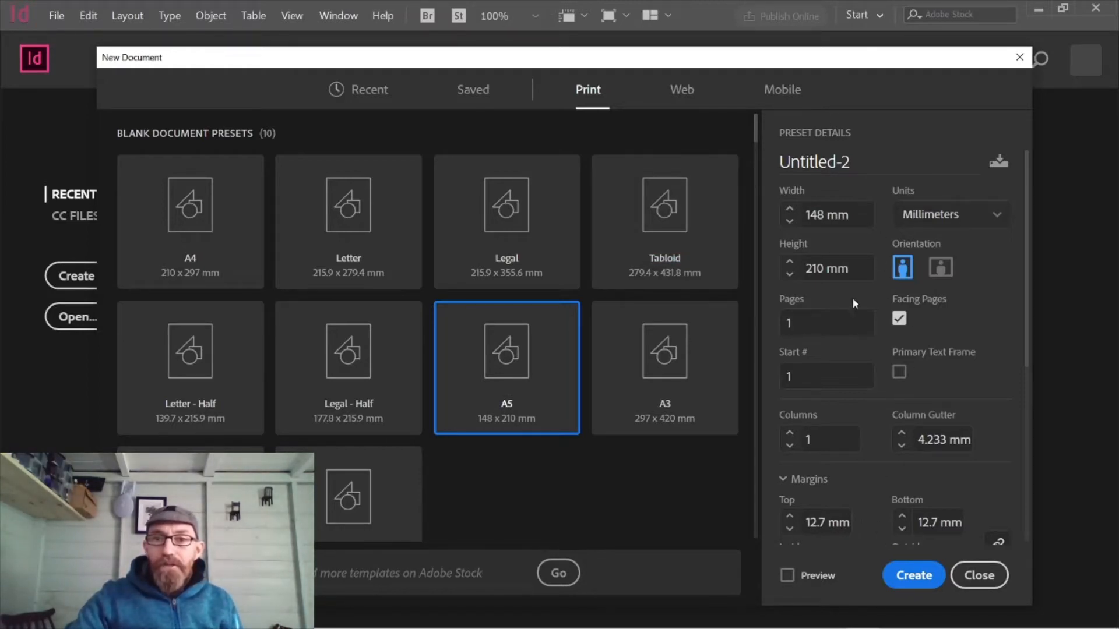
- Set all four page margins of the new document to 20 mm
scroll(869, 322, "down", 5)
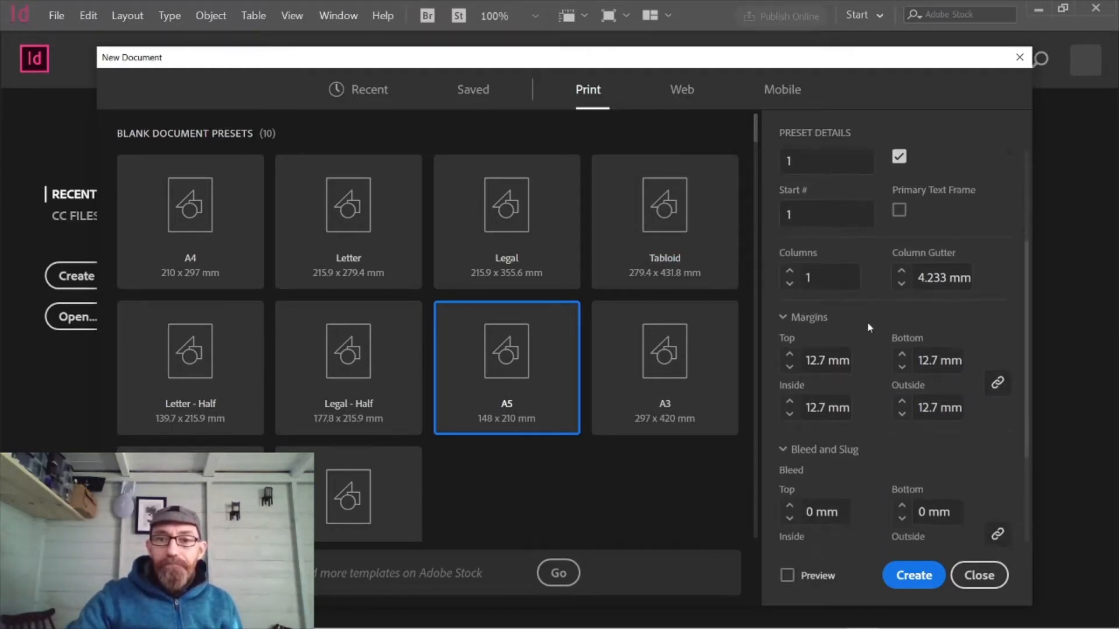
left_click(788, 267)
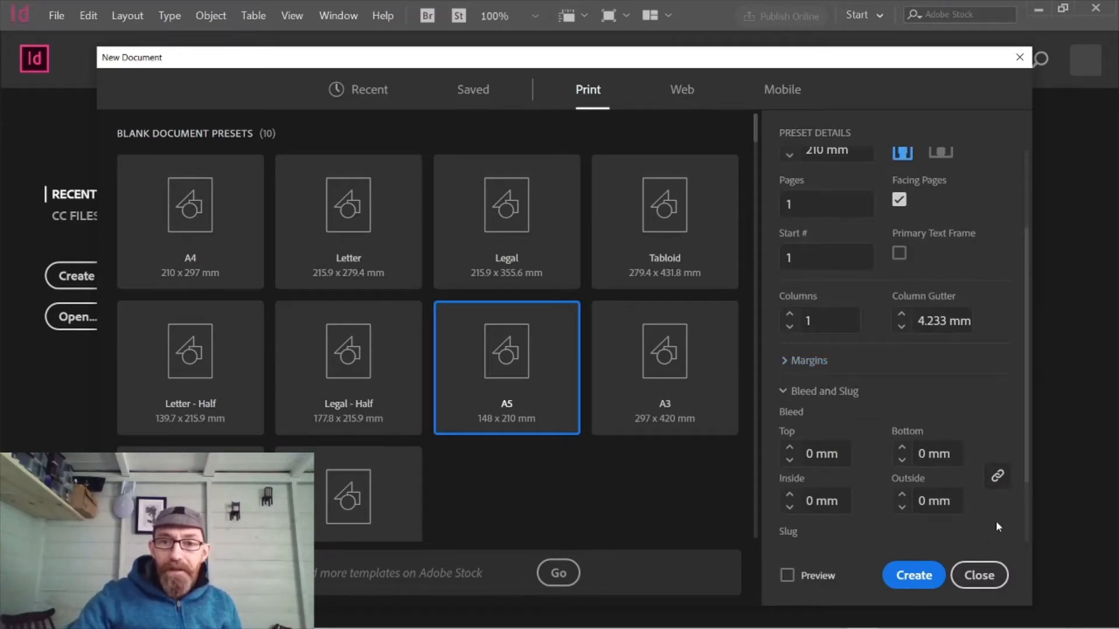
left_click(786, 395)
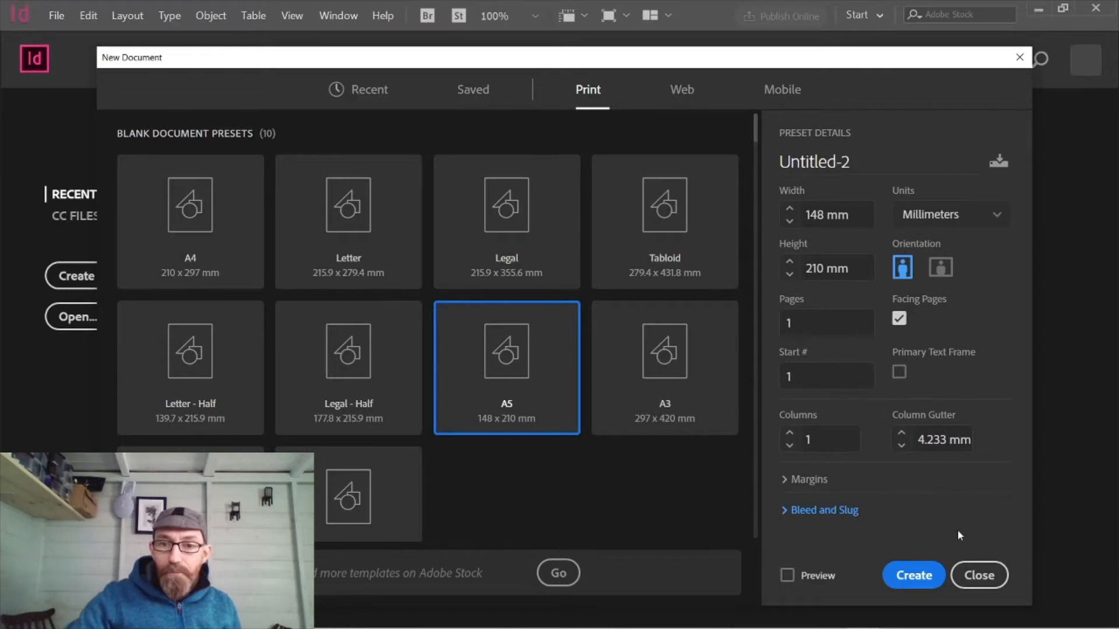
left_click(793, 479)
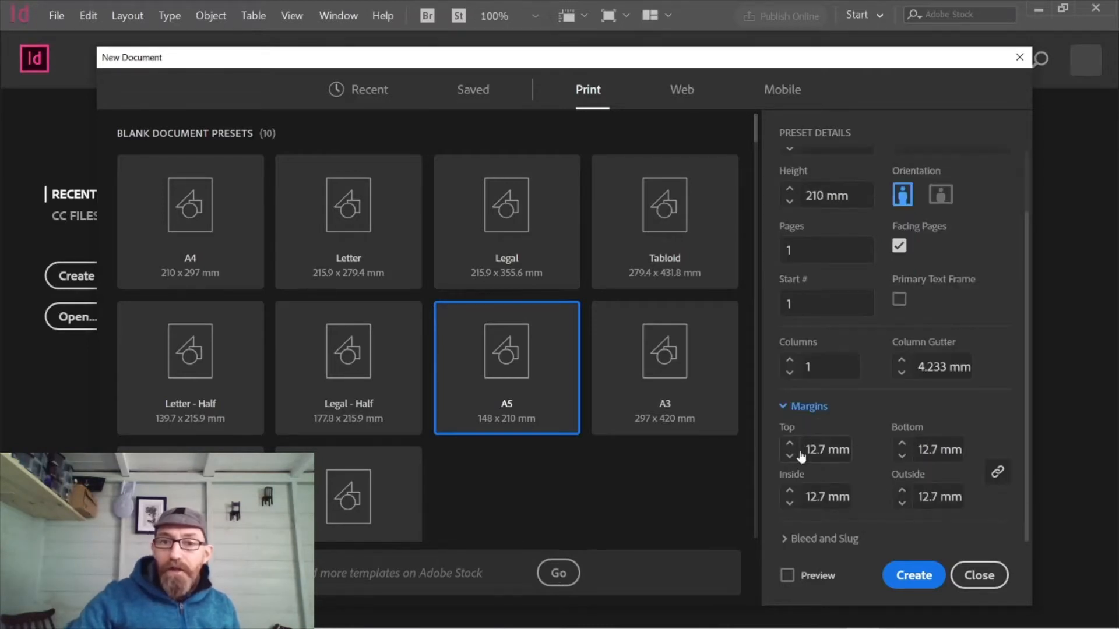
left_click(791, 447)
left_click(790, 447)
left_click(790, 447)
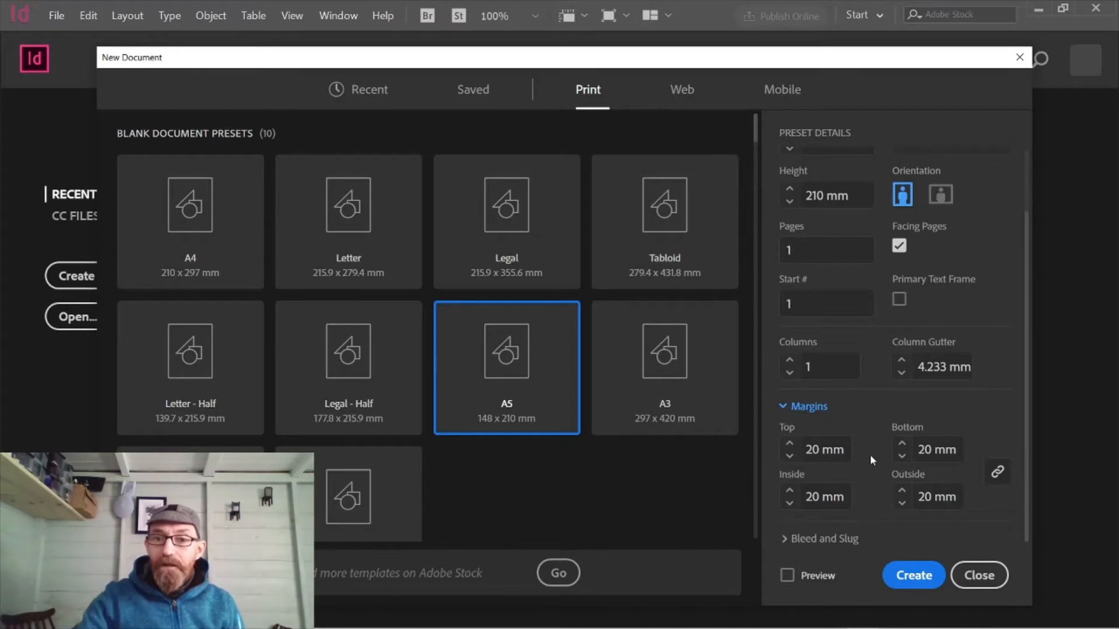
- Set the bleed to 3 mm on all sides and create the document
left_click(788, 539)
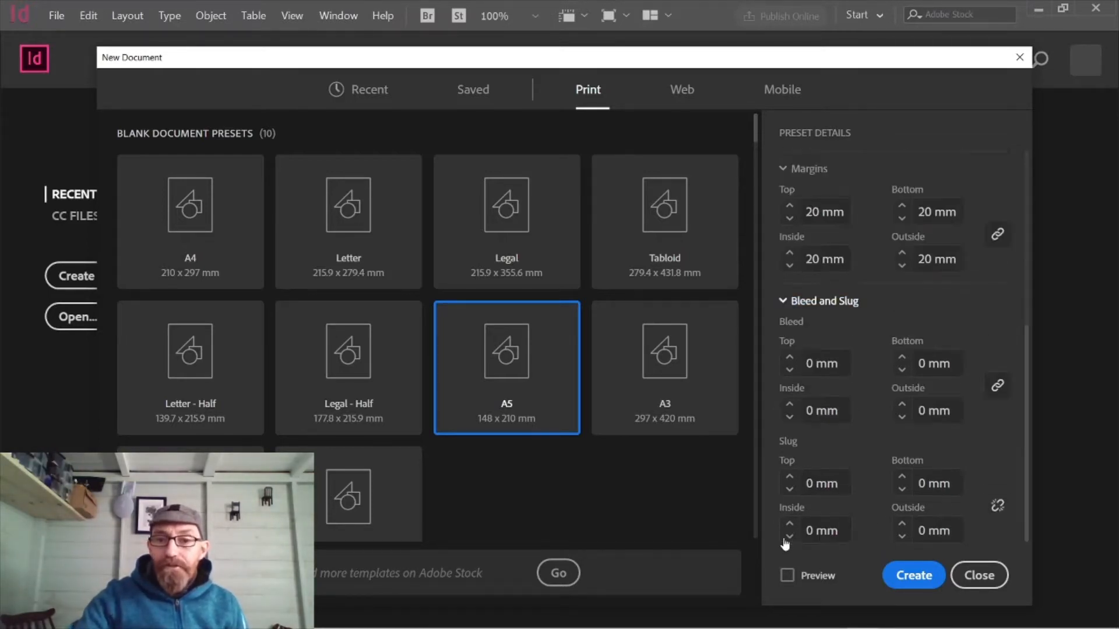
left_click(789, 357)
left_click(789, 357)
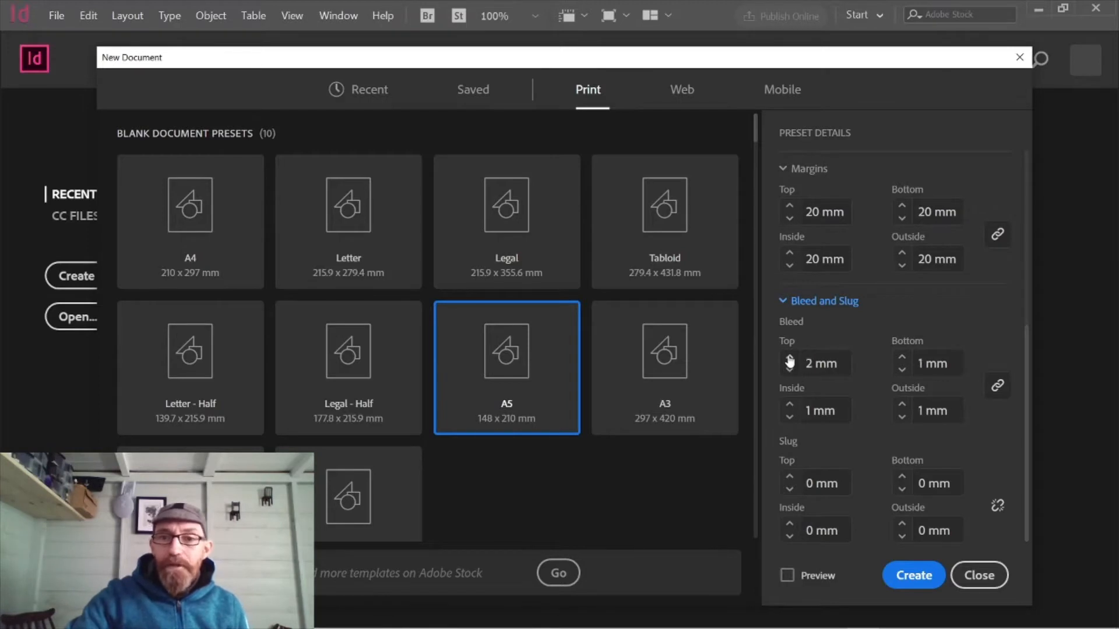
left_click(789, 357)
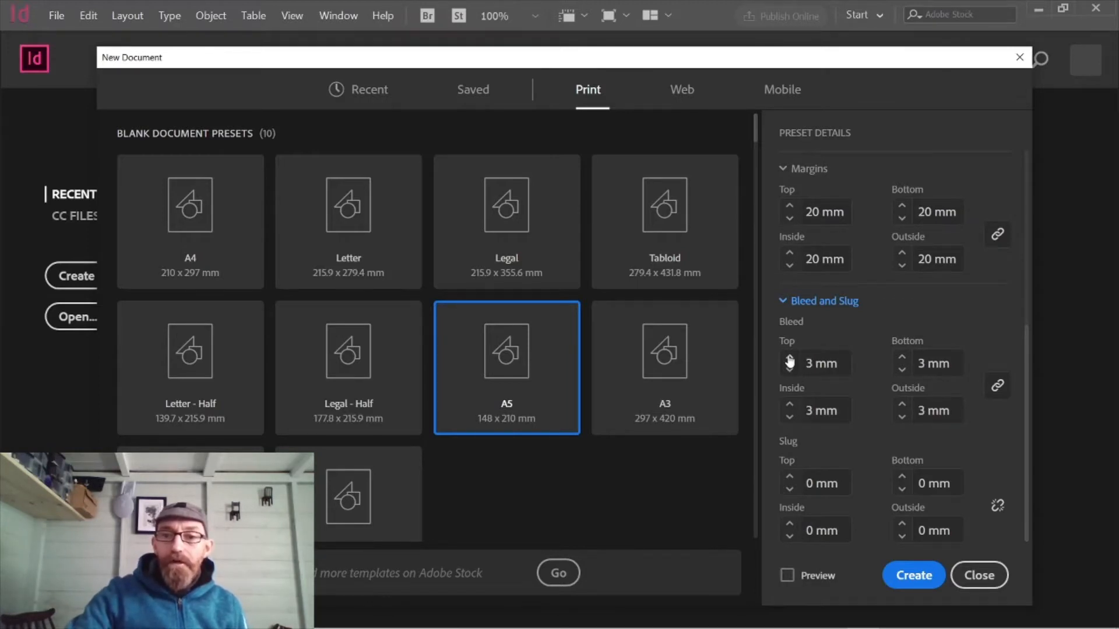
left_click(915, 576)
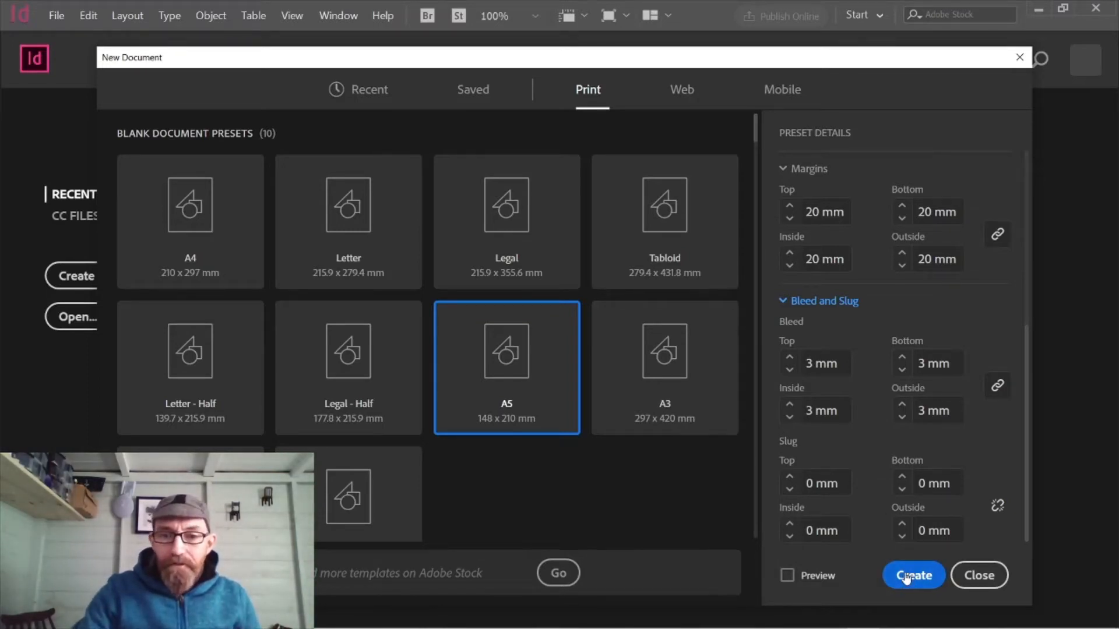
left_click(907, 576)
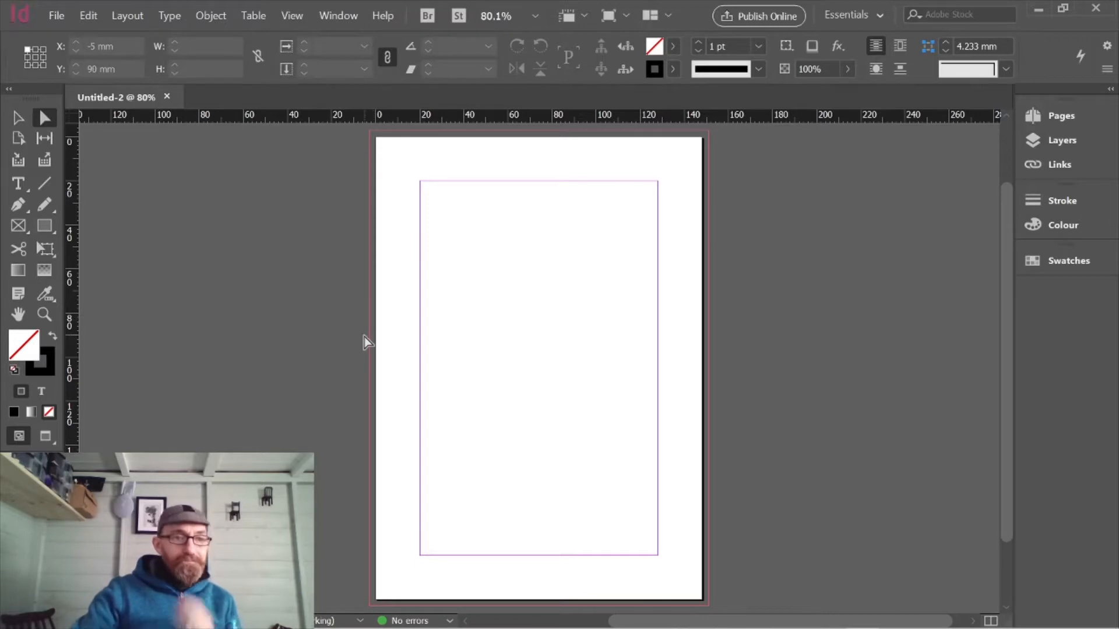
left_click(18, 119)
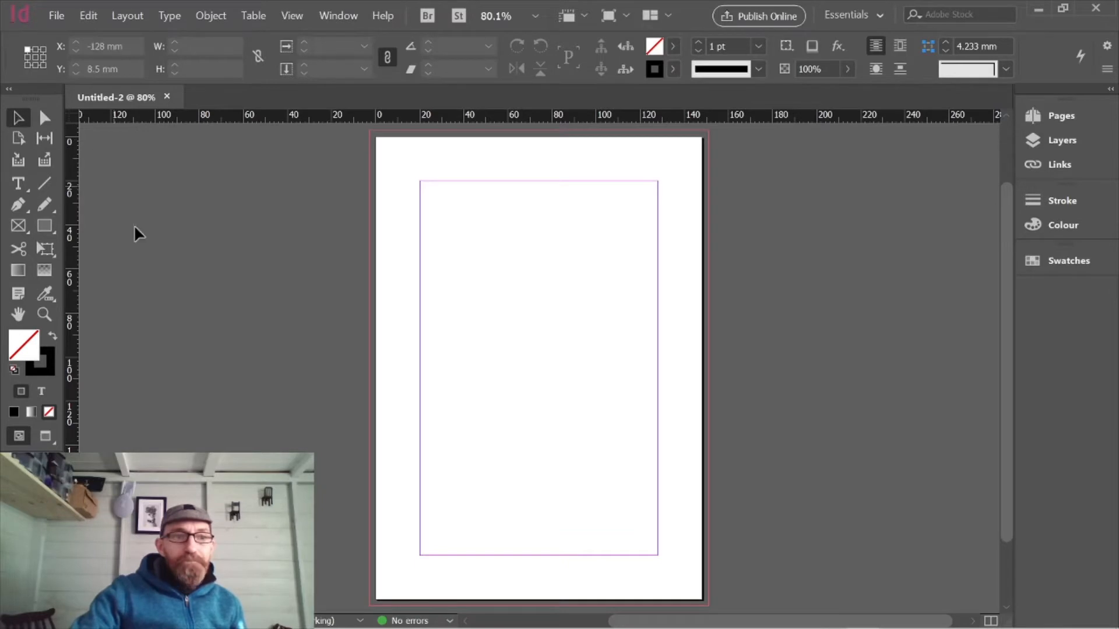
left_click(18, 227)
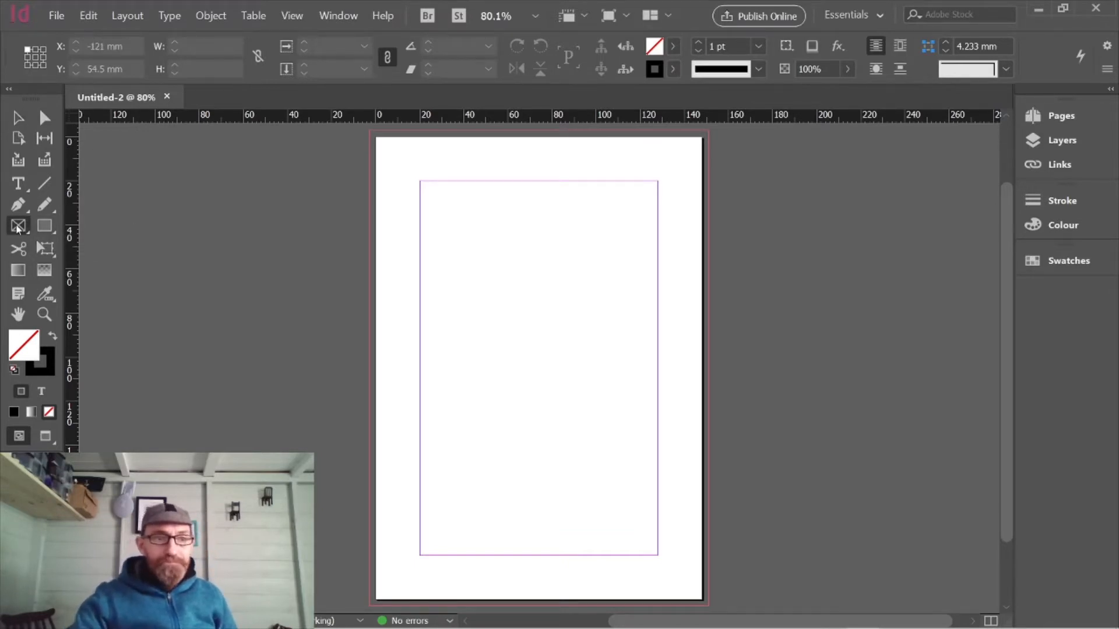
left_click(19, 184)
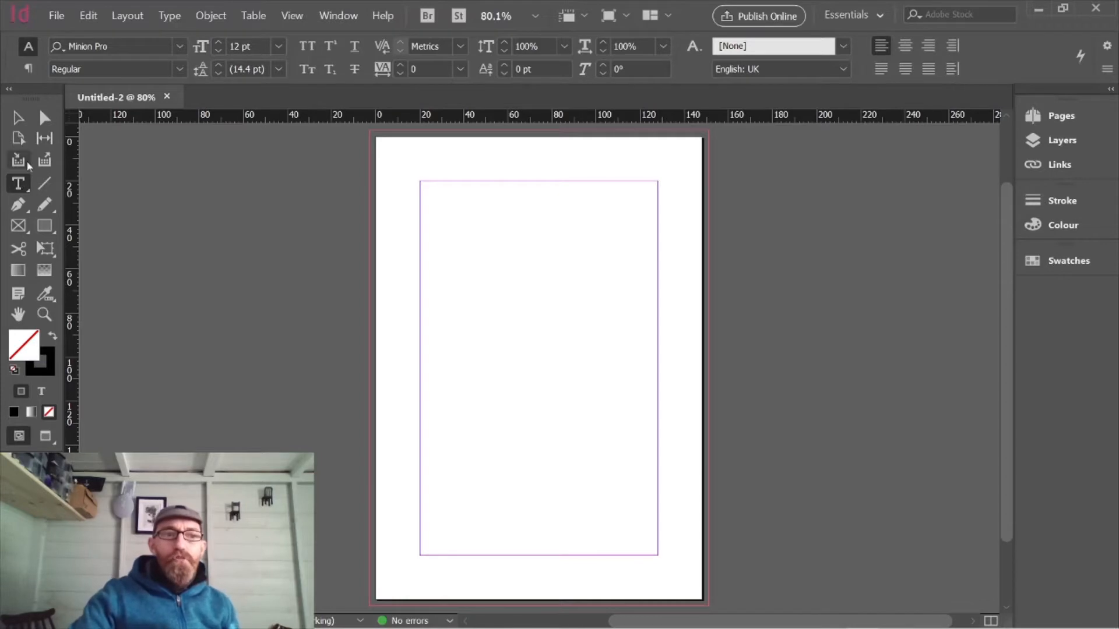
left_click(18, 119)
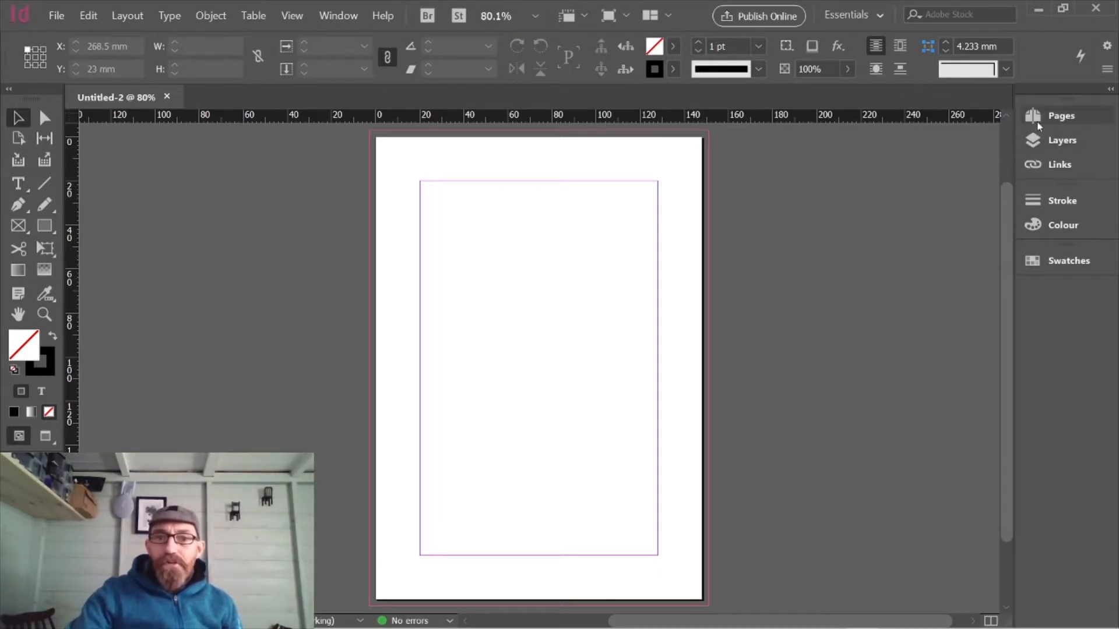
mouse_move(1003, 215)
left_mouse_down()
mouse_move(986, 285)
mouse_move(998, 205)
mouse_move(998, 222)
left_mouse_up()
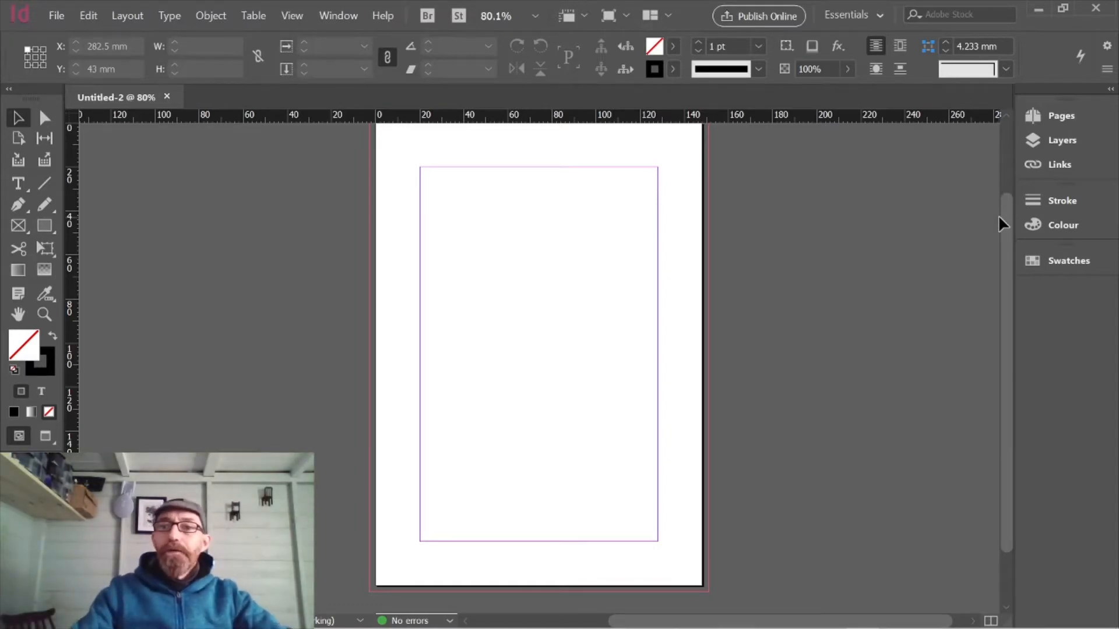
- Add three pages after page 1 to make a four-page document
left_click(1030, 118)
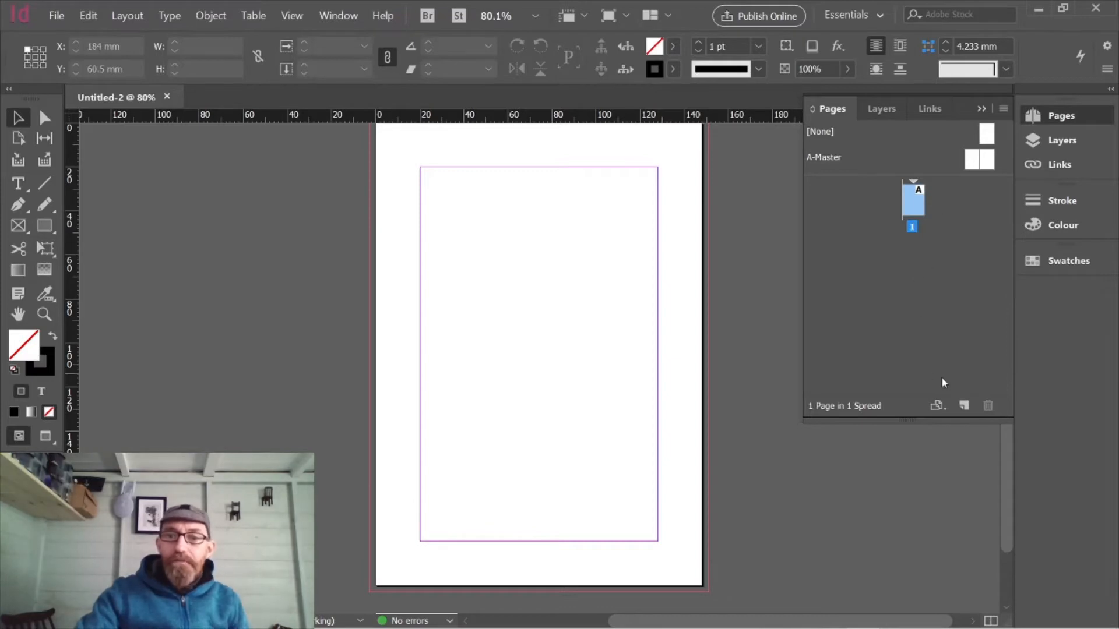
left_click(964, 406)
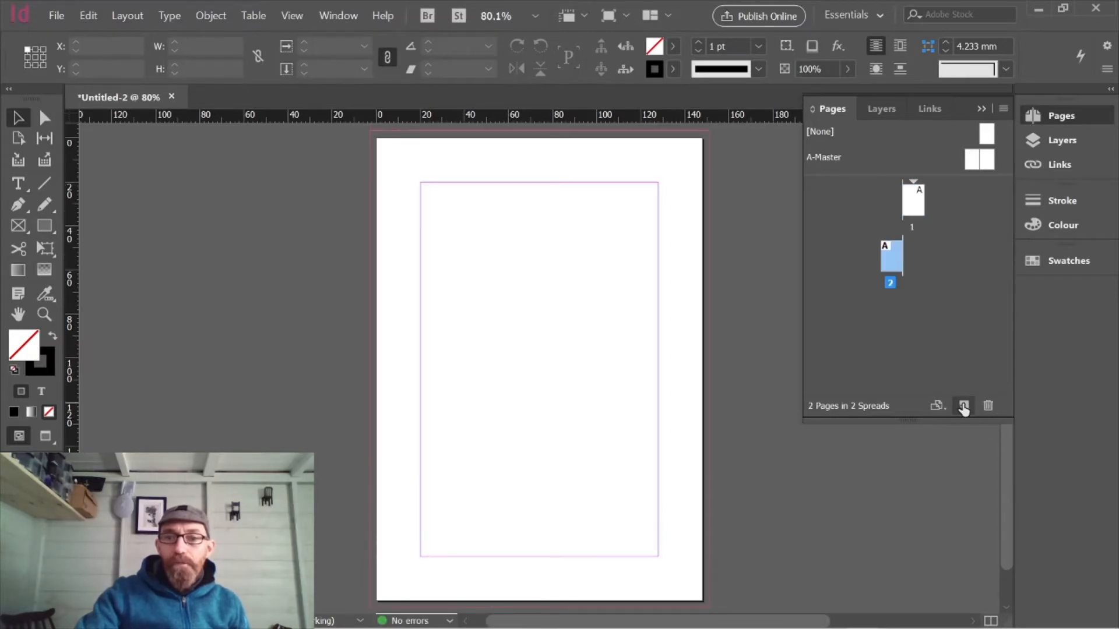
left_click(963, 406)
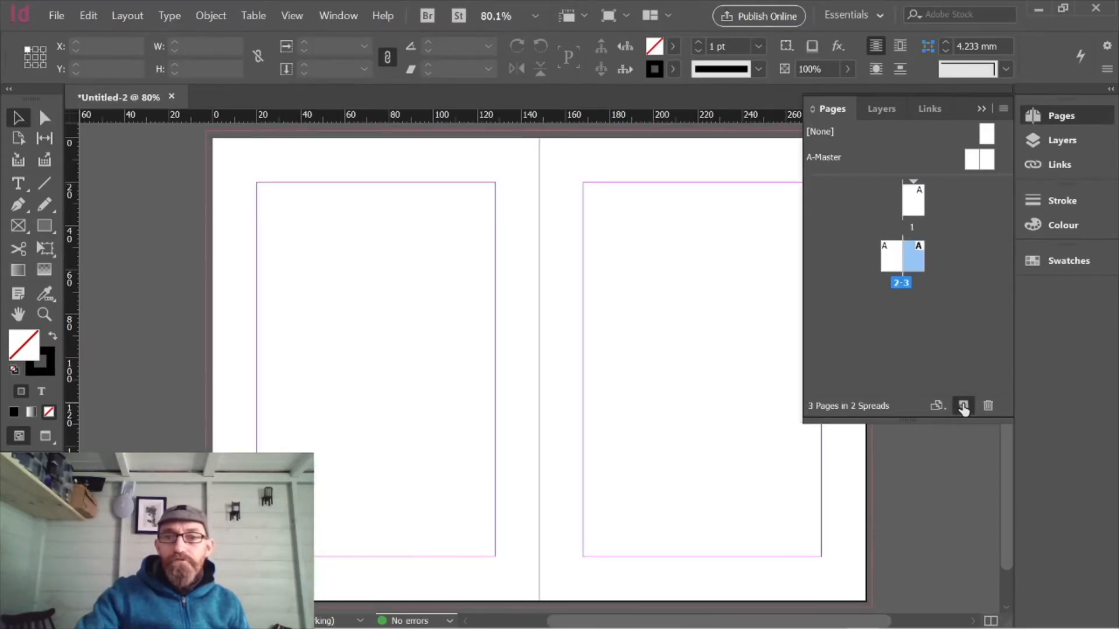
left_click(964, 406)
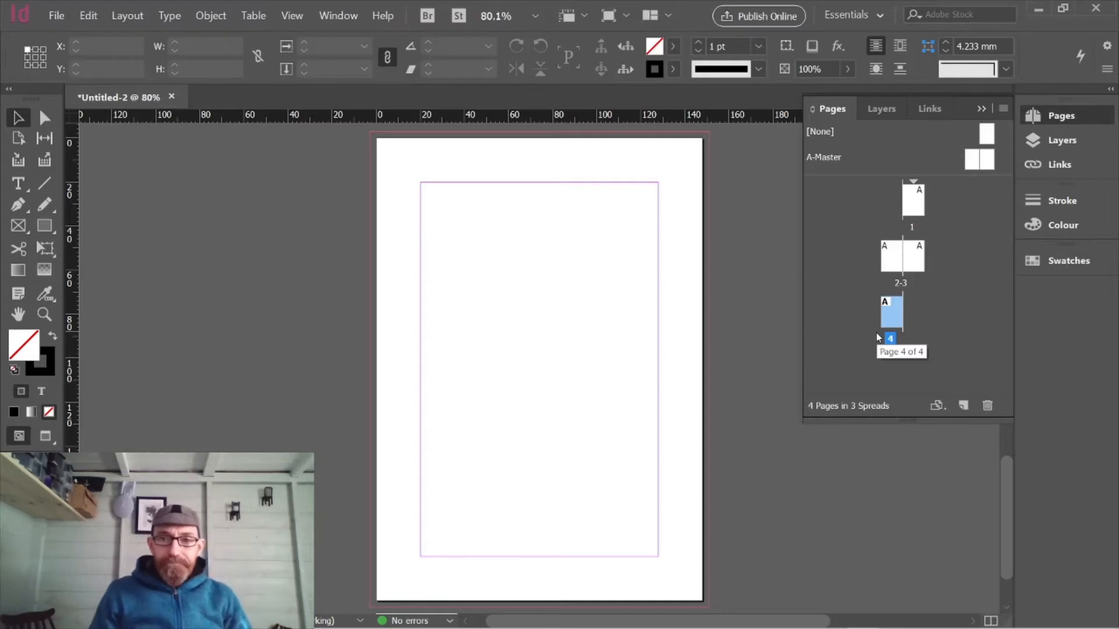
- View the spread of pages 2 and 3, and return to page 1
double_click(895, 262)
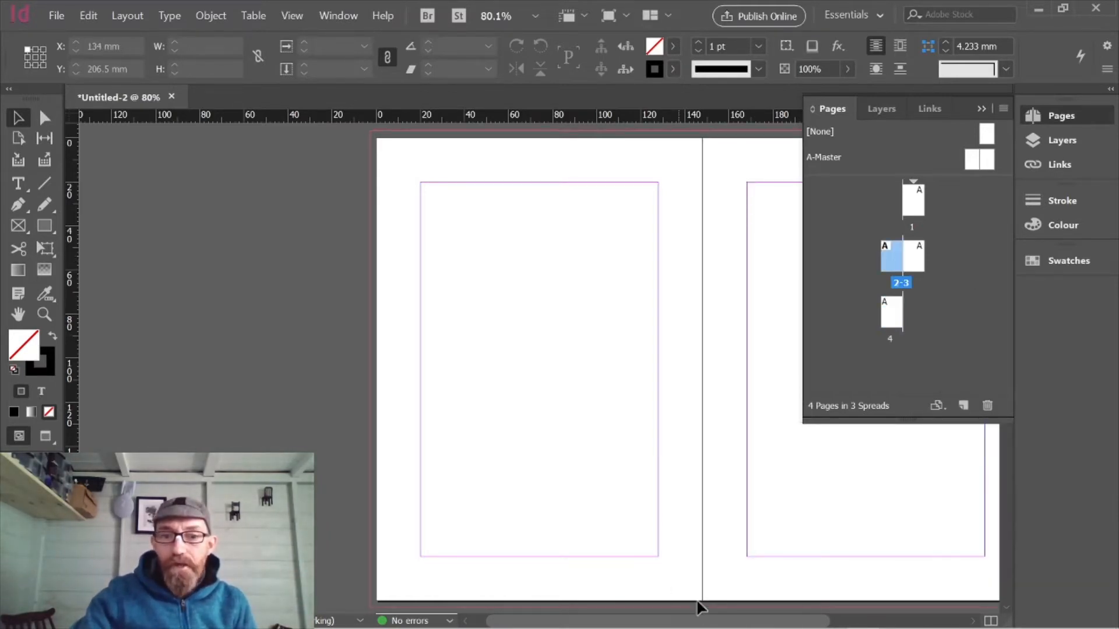
left_click_drag(697, 621, 770, 620)
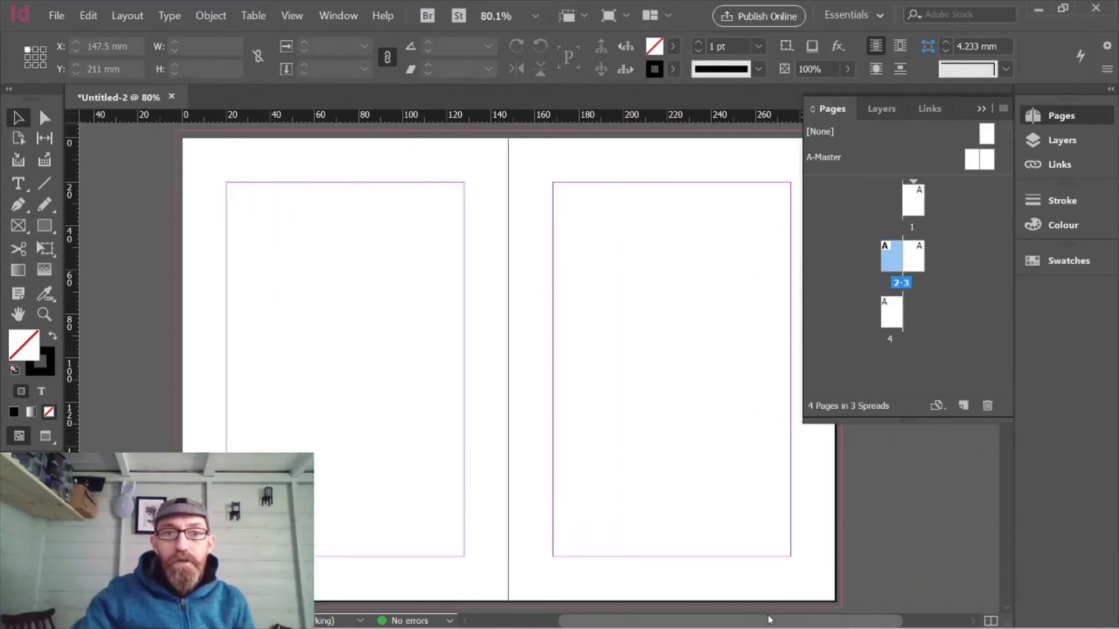
double_click(914, 201)
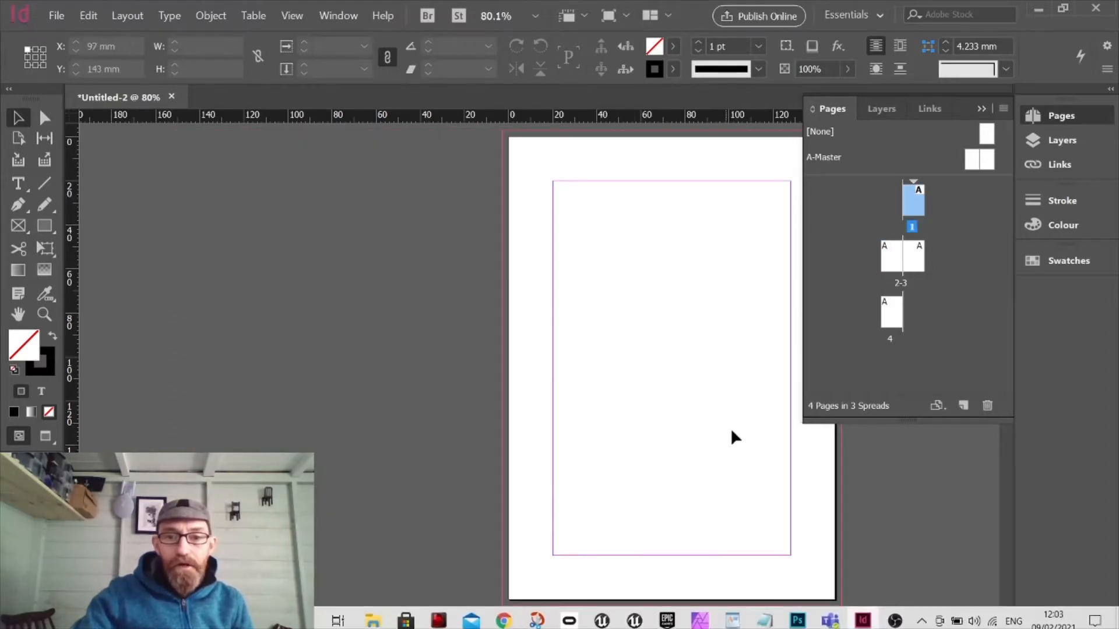
left_click_drag(699, 621, 742, 621)
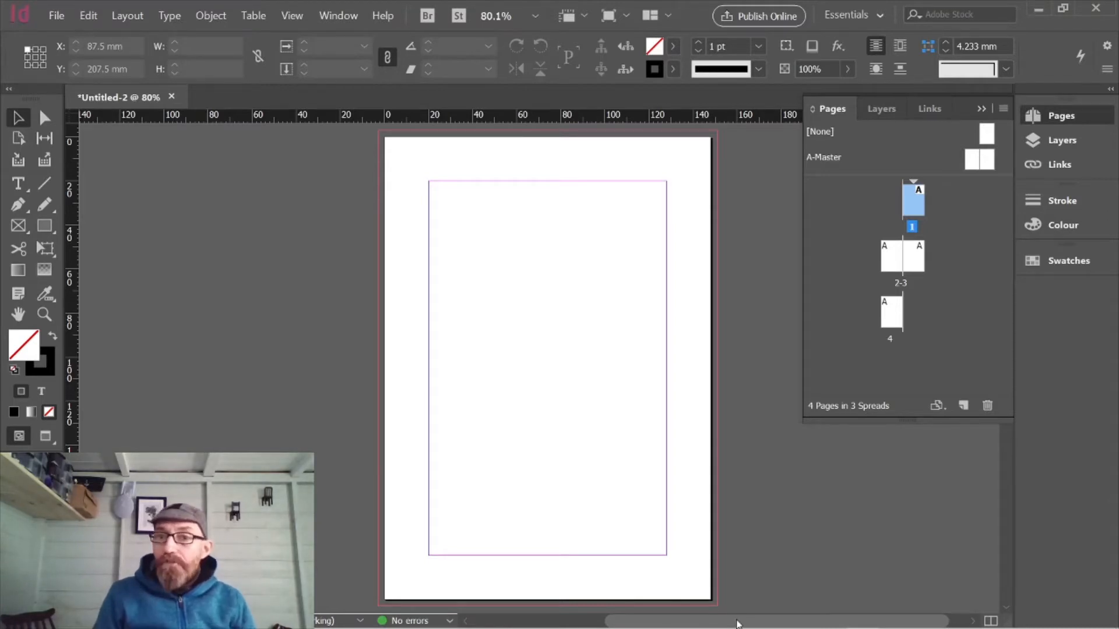
- Draw a rectangular frame about 108 by 67.5 mm between page 1's side margins and place the image IMG_6798 in it
left_click(15, 228)
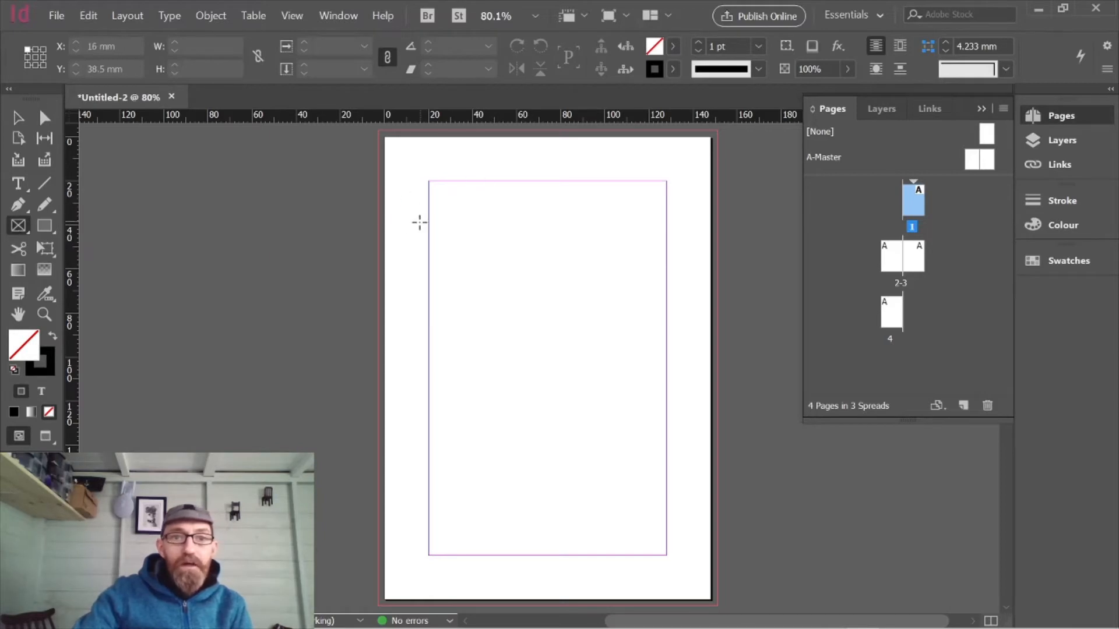
left_click_drag(429, 228, 665, 377)
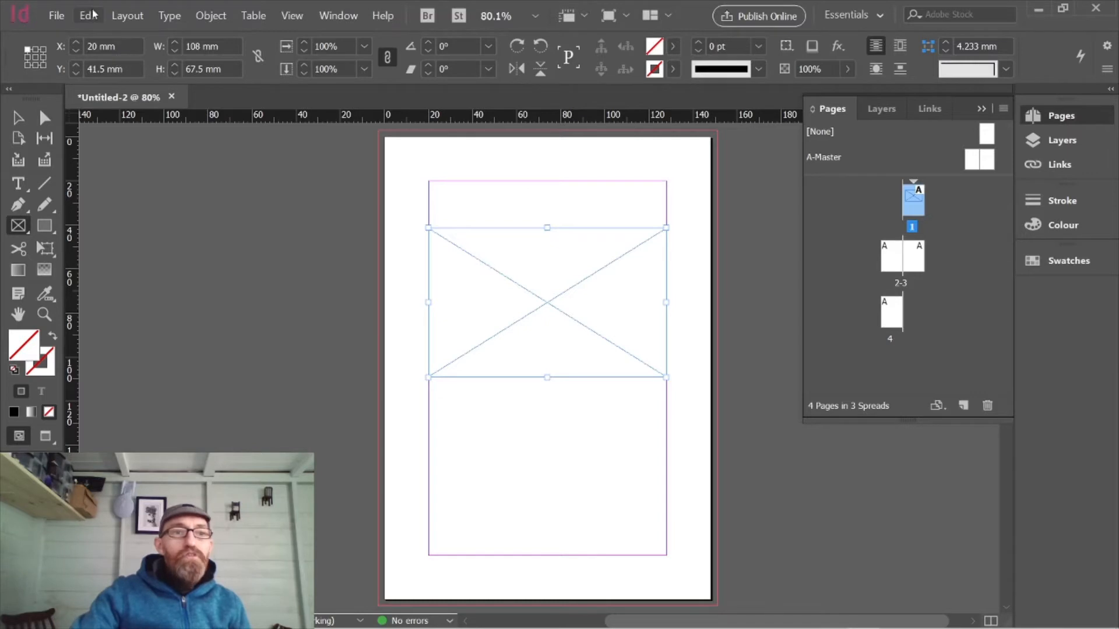
left_click(62, 16)
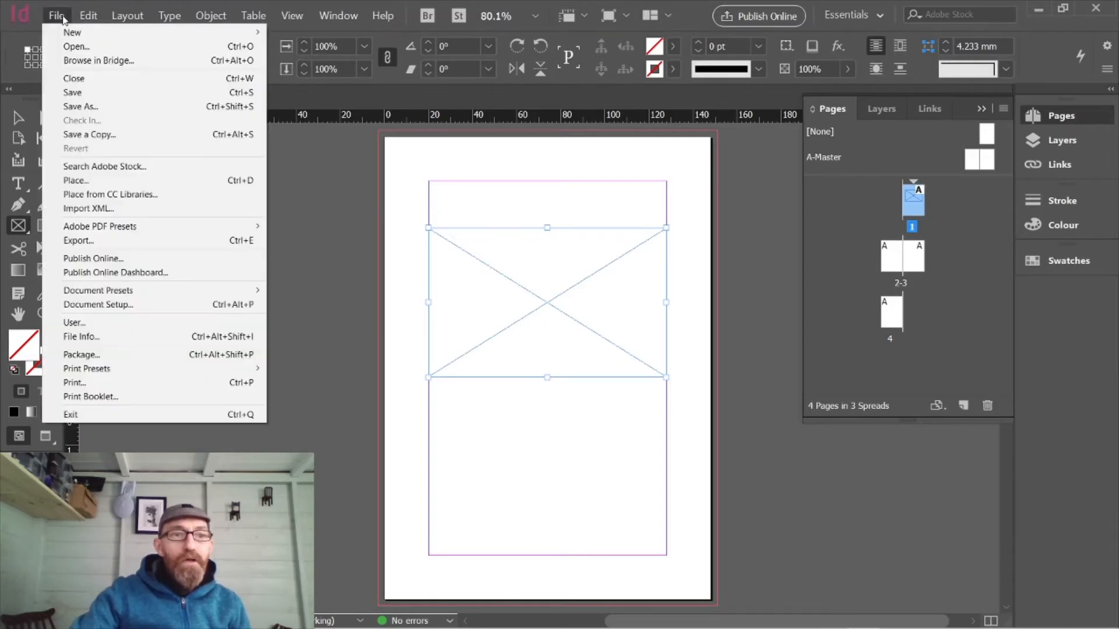
left_click(95, 185)
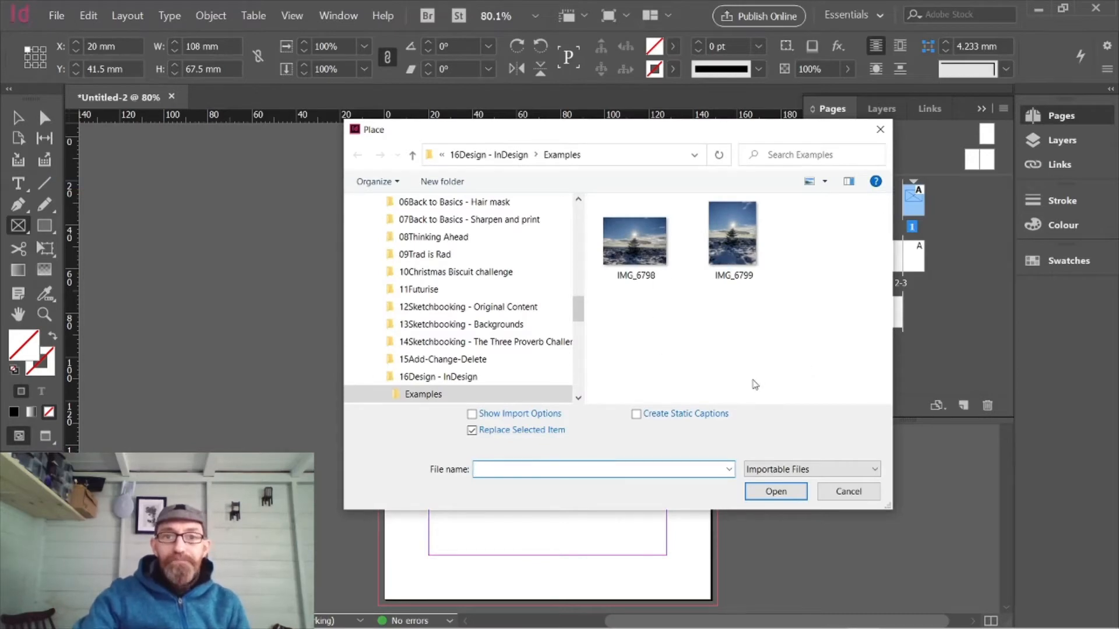
left_click(643, 252)
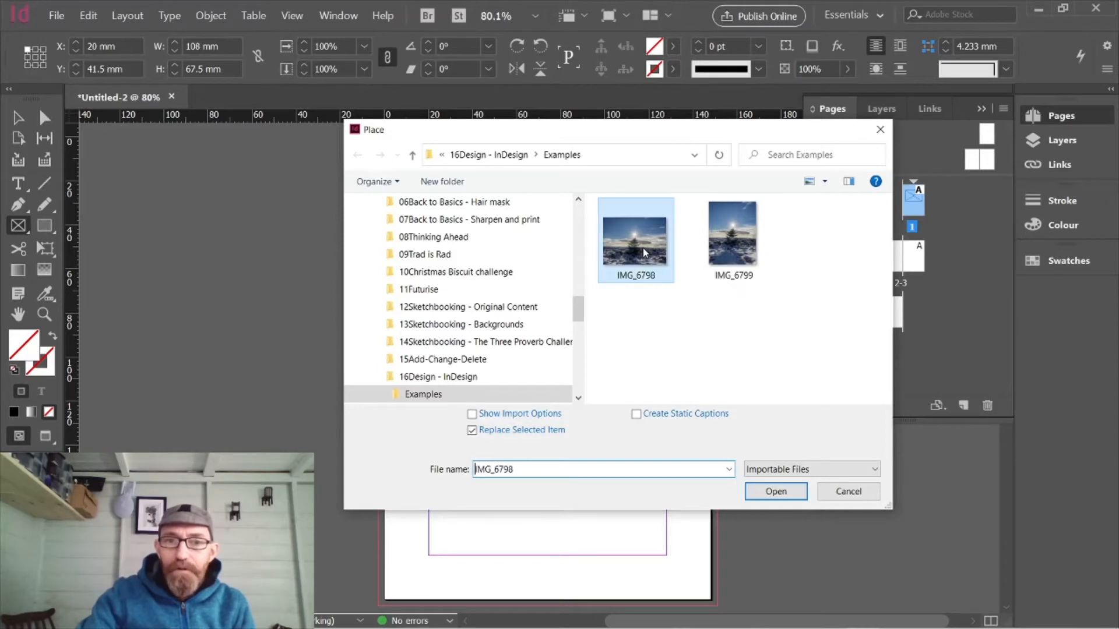
left_click(778, 491)
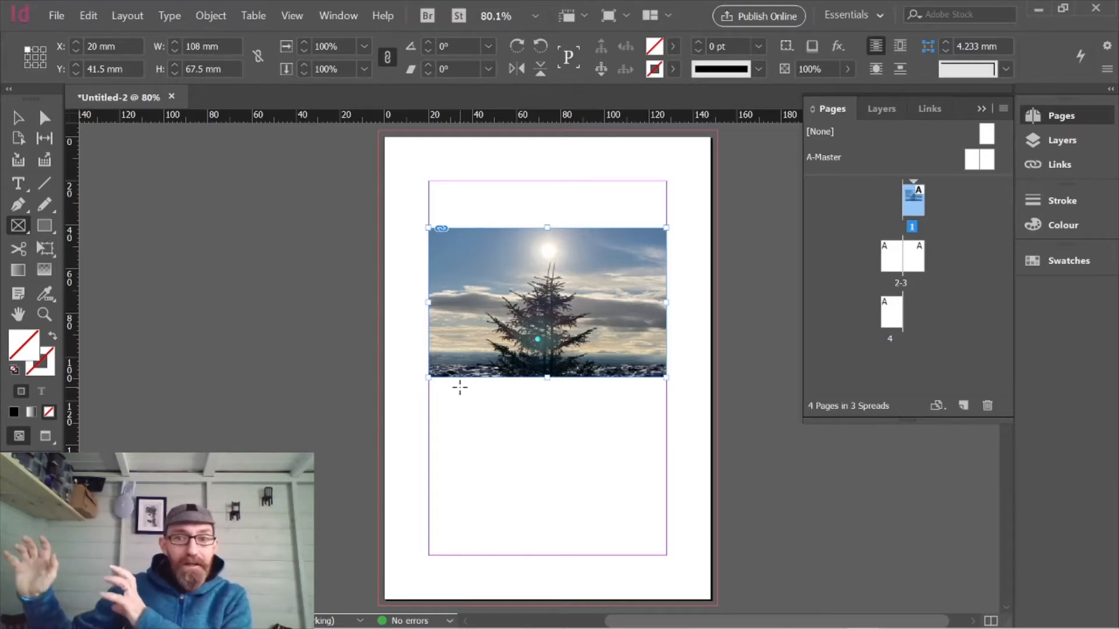
- Move the image frame on page 1 to about X 40 mm, Y 56 mm
left_click(18, 119)
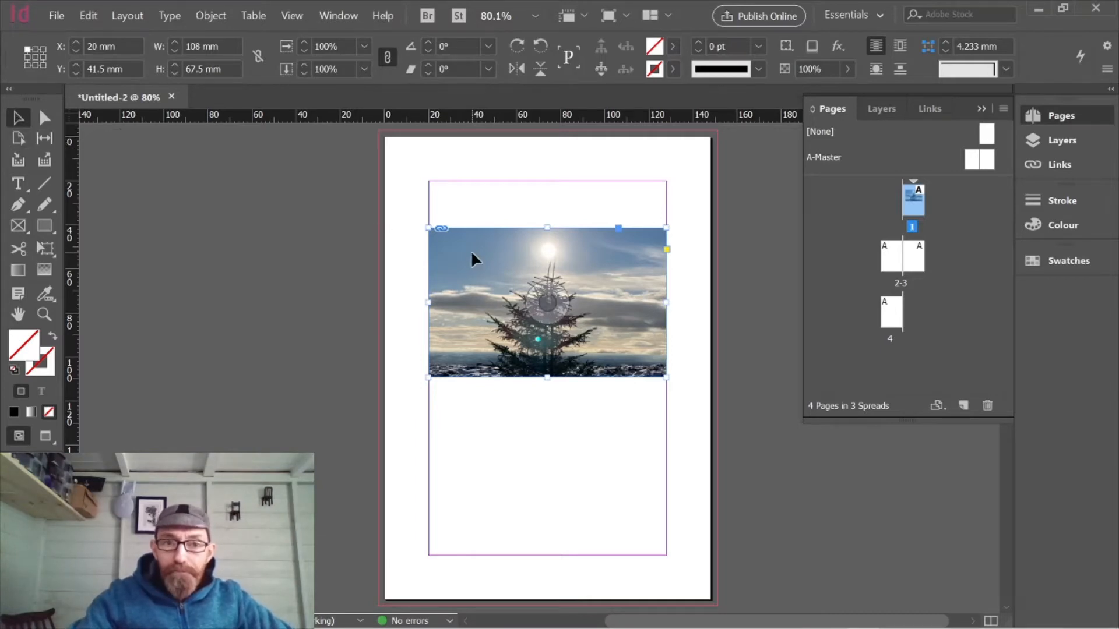
left_click_drag(468, 265, 509, 296)
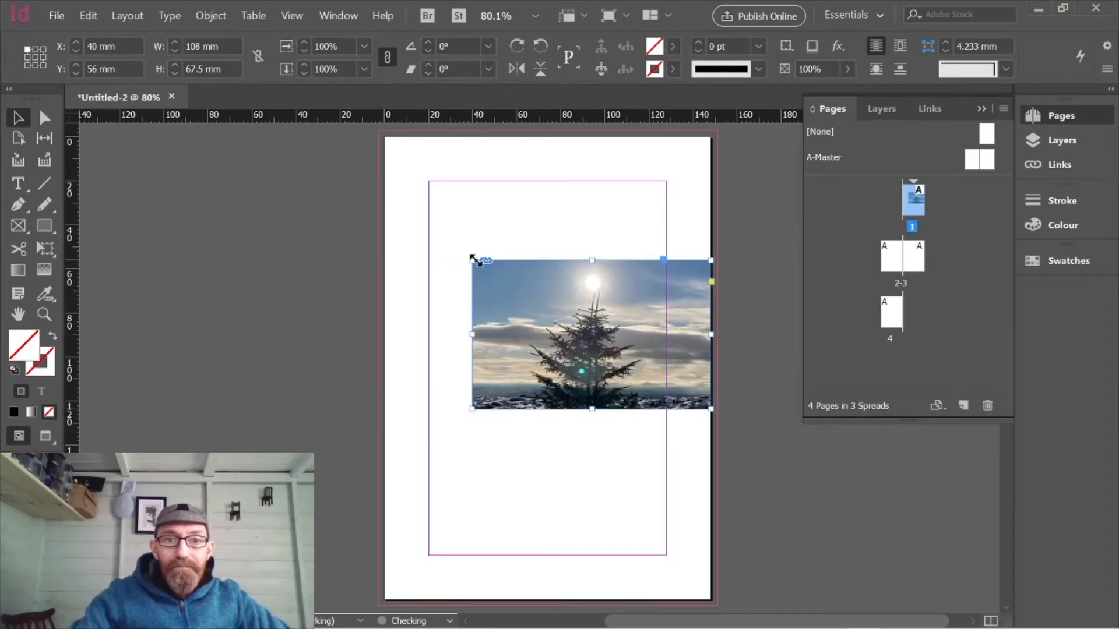
- Resize the image frame on page 1 to about 131 by 87.5 mm and move it to about X 11 mm, Y 43.5 mm
left_click_drag(472, 261, 344, 190)
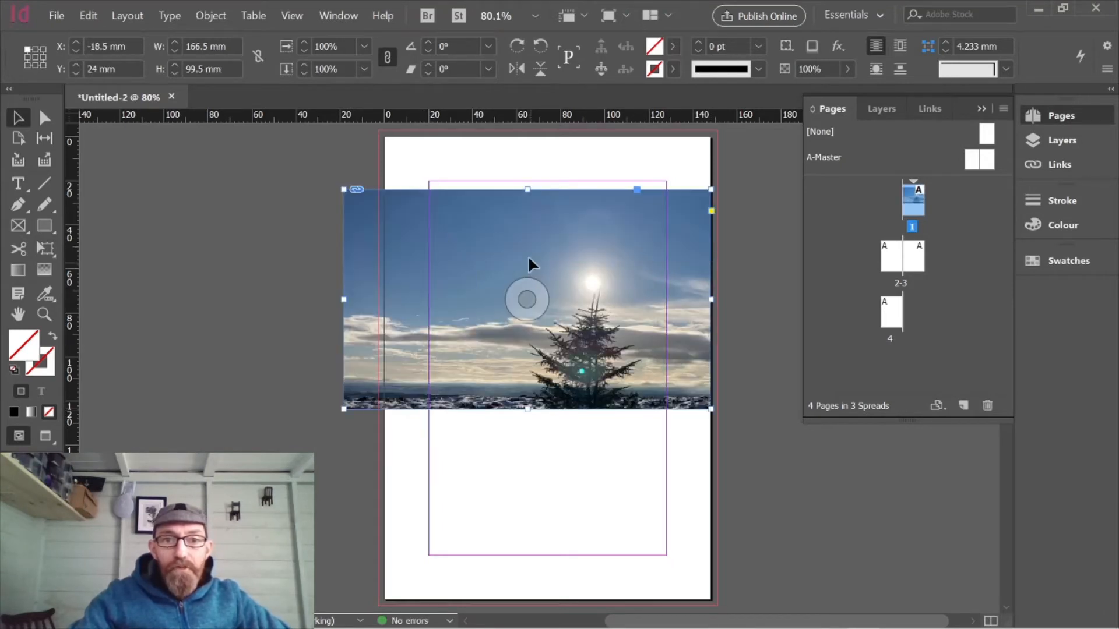
left_click_drag(528, 255, 388, 242)
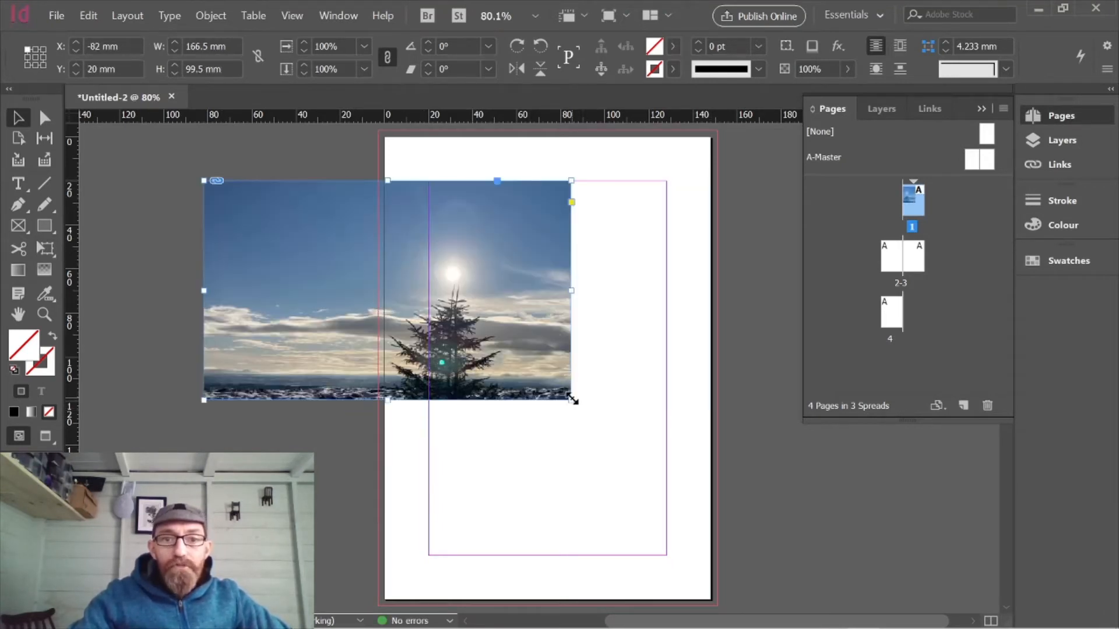
left_click_drag(571, 400, 492, 374)
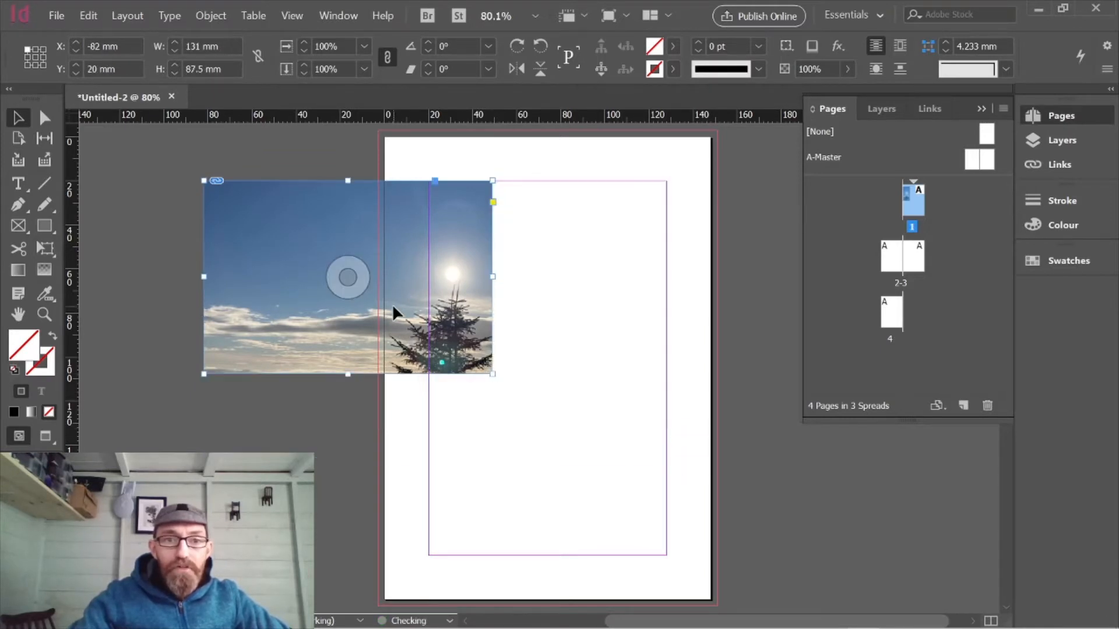
left_click_drag(394, 307, 496, 349)
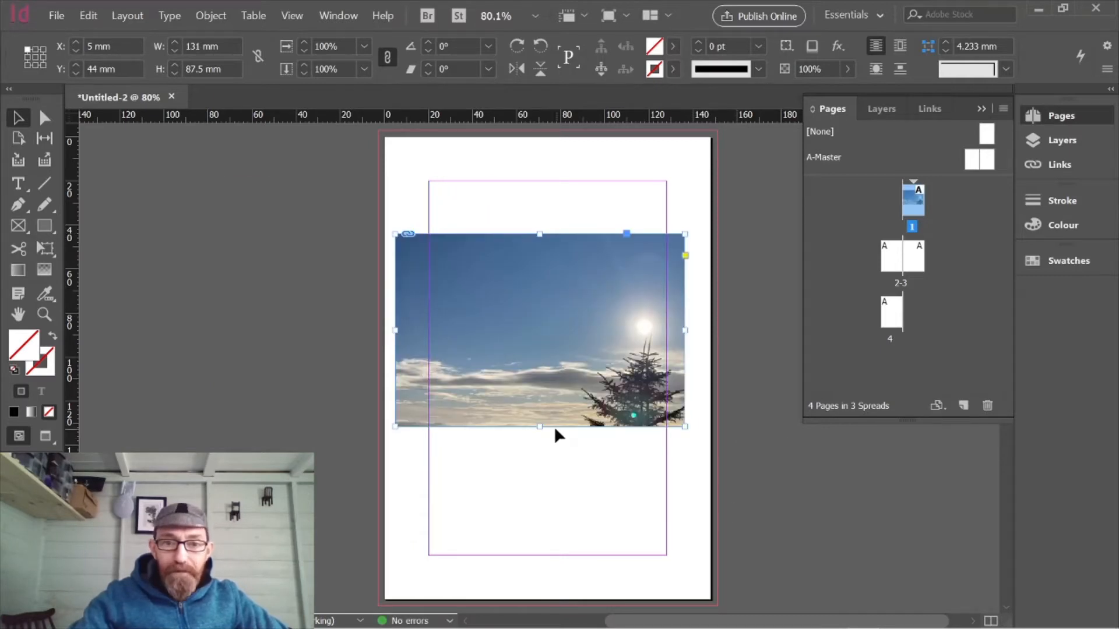
left_click_drag(629, 408, 609, 394)
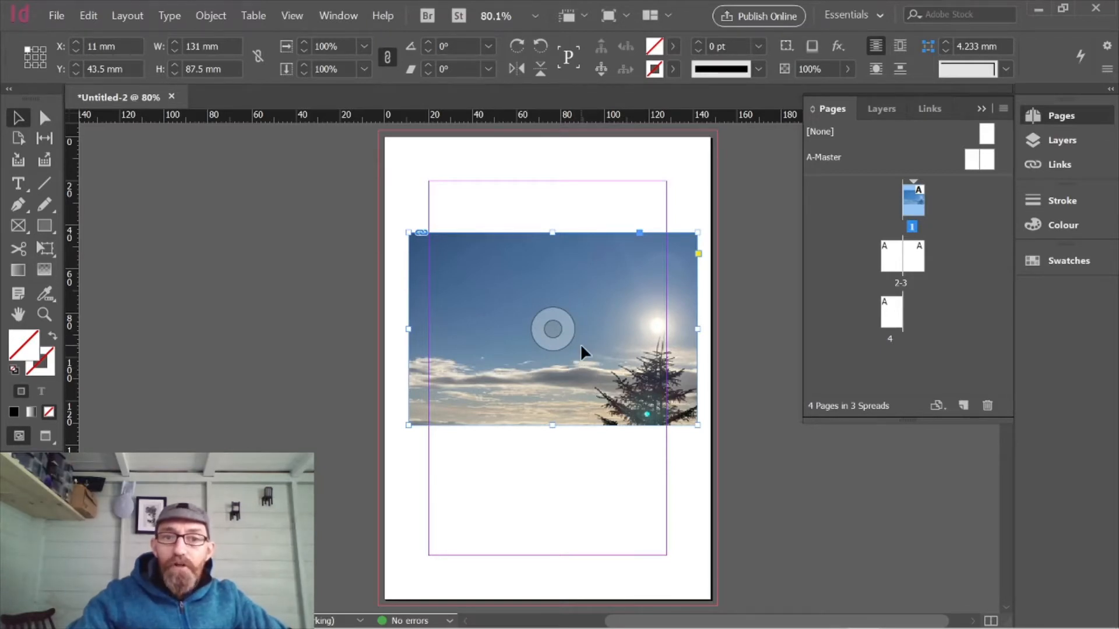
- Reposition the photo inside its frame so the sun and tree sit right of the frame's centre
left_click(552, 329)
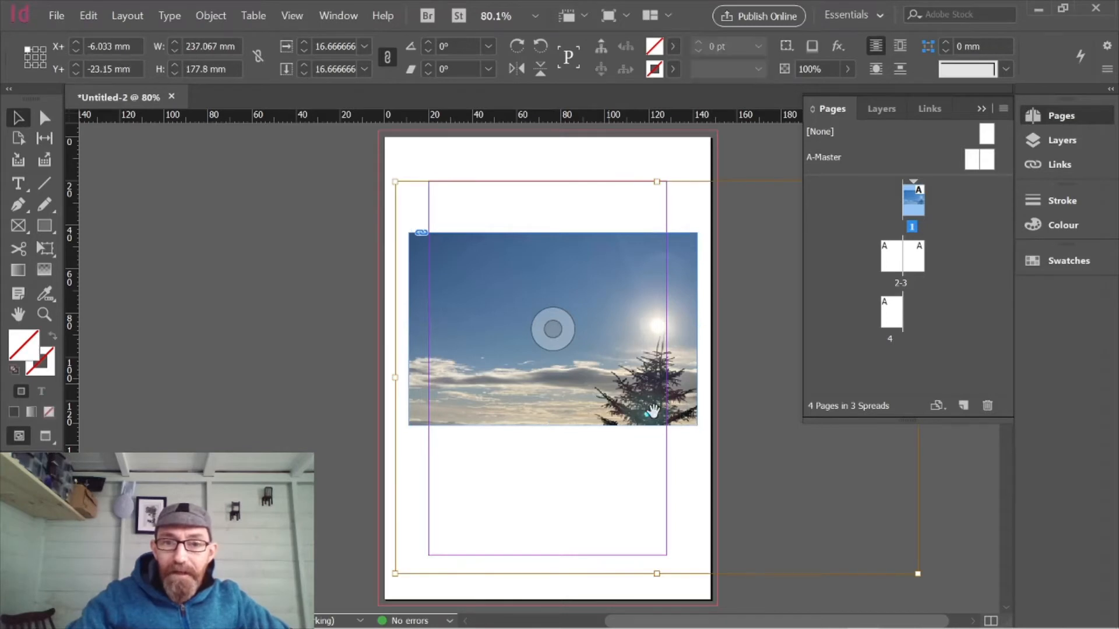
left_click_drag(618, 391, 501, 354)
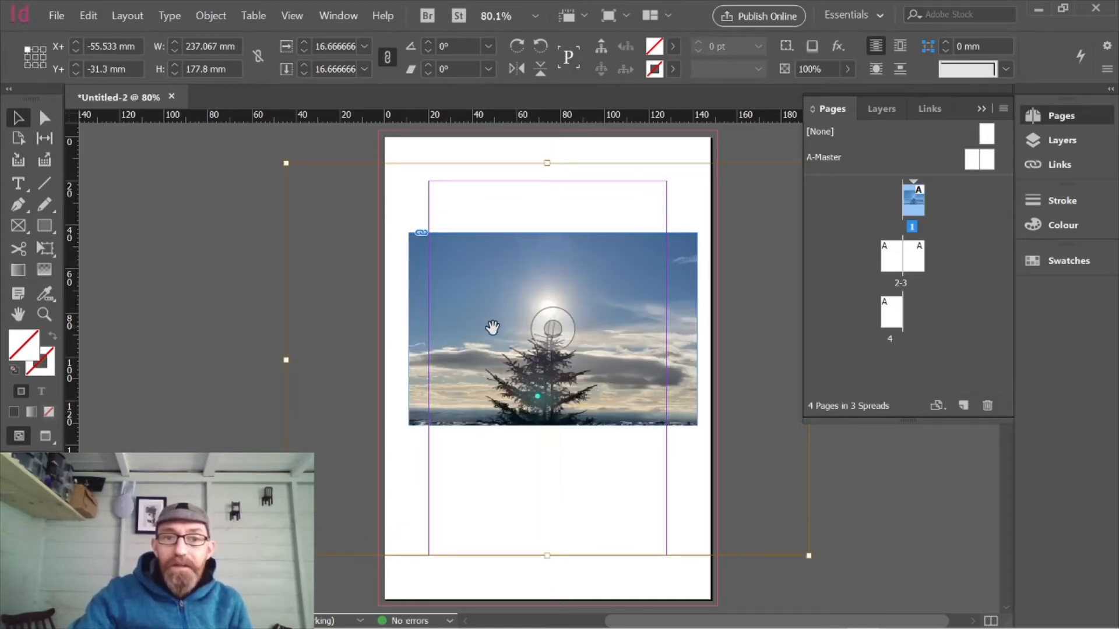
mouse_move(488, 354)
left_mouse_down()
mouse_move(469, 342)
mouse_move(564, 396)
mouse_move(549, 343)
mouse_move(543, 367)
mouse_move(550, 343)
mouse_move(554, 356)
mouse_move(526, 360)
mouse_move(579, 358)
mouse_move(522, 385)
mouse_move(532, 398)
mouse_move(500, 333)
mouse_move(506, 355)
left_mouse_up()
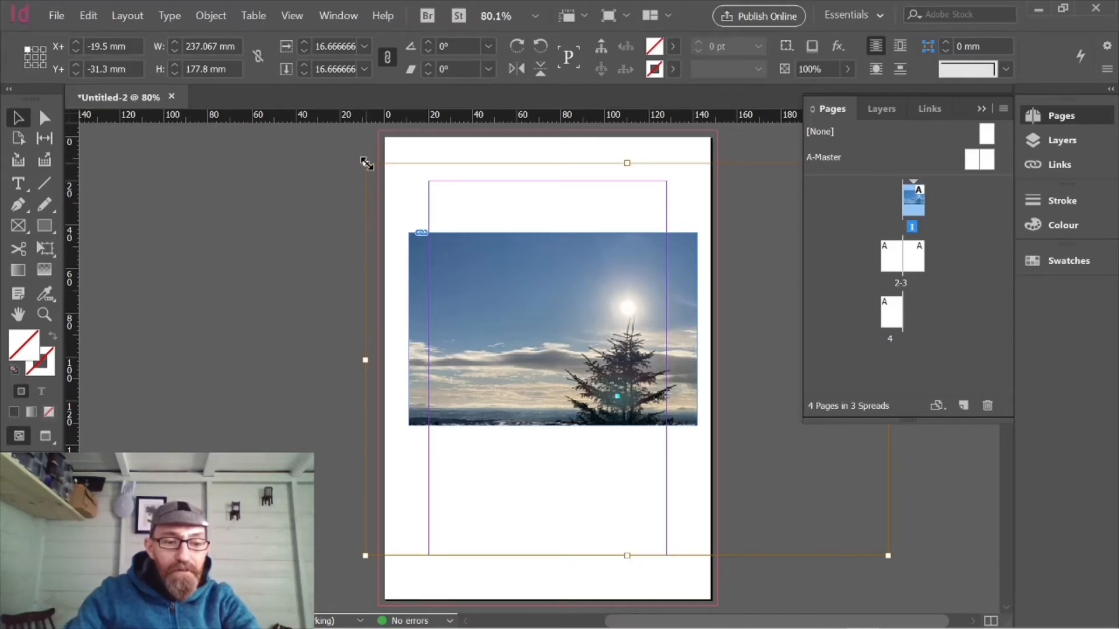
- Scale the photo inside its frame down to about 150.6 by 112.9 mm and centre the tree in the frame
left_click_drag(366, 164, 554, 328)
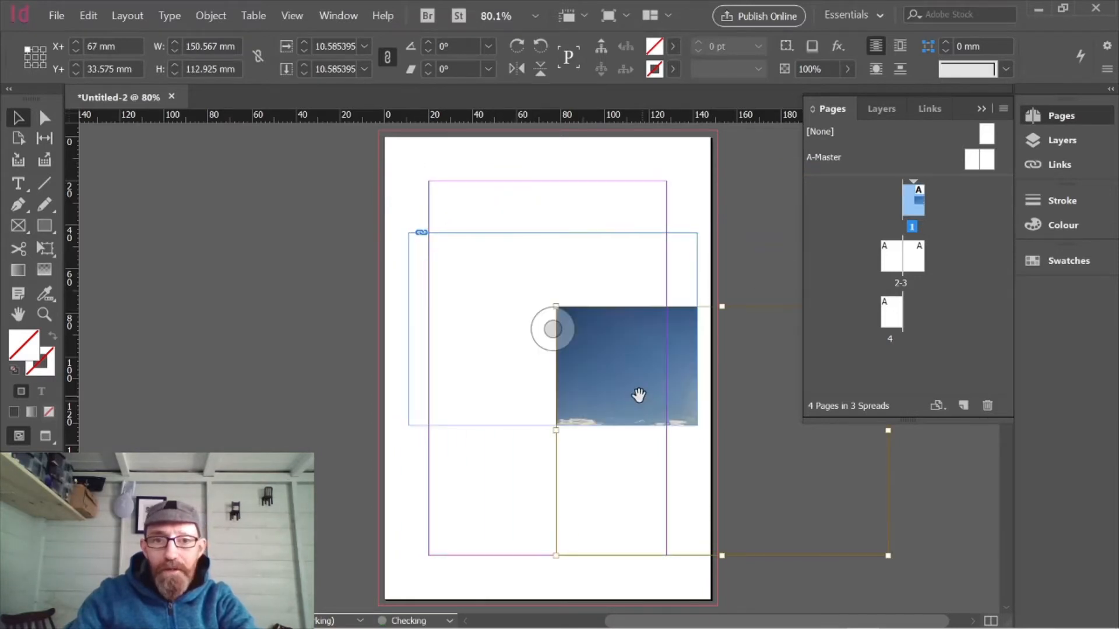
left_click_drag(638, 393, 458, 304)
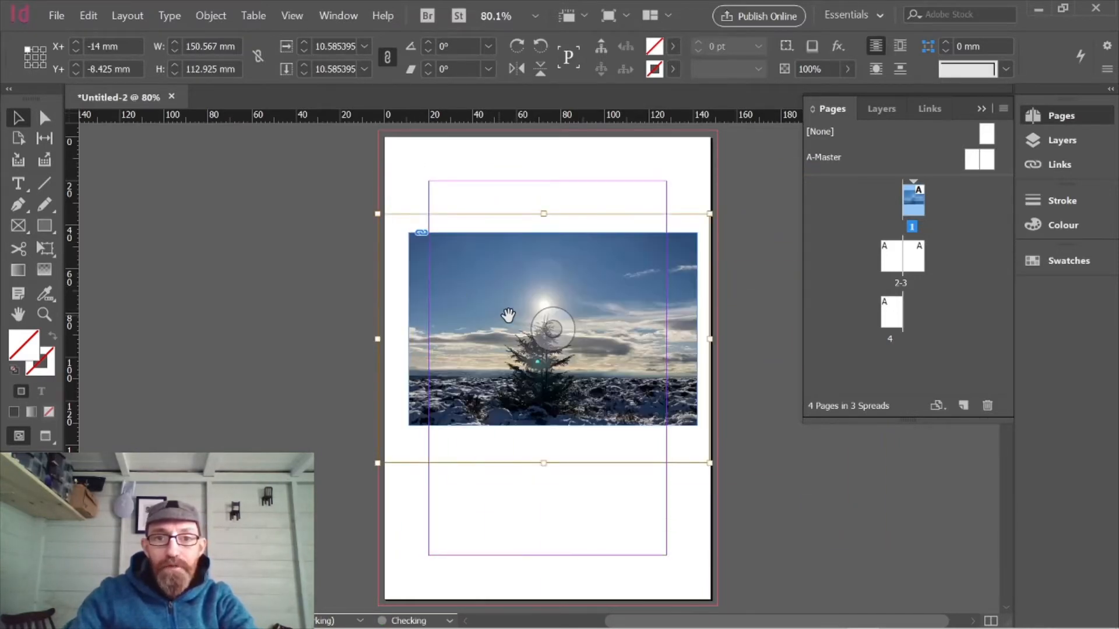
left_click_drag(649, 418, 630, 404)
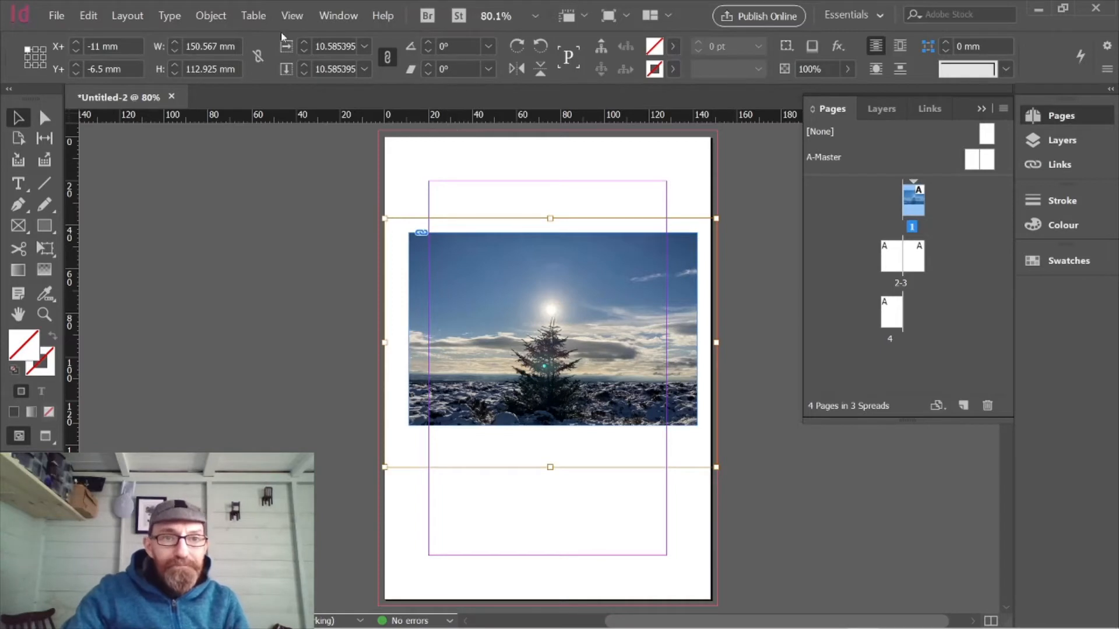
- Fit the photo to its frame with Fill Frame Proportionally, and deselect it
left_click(212, 16)
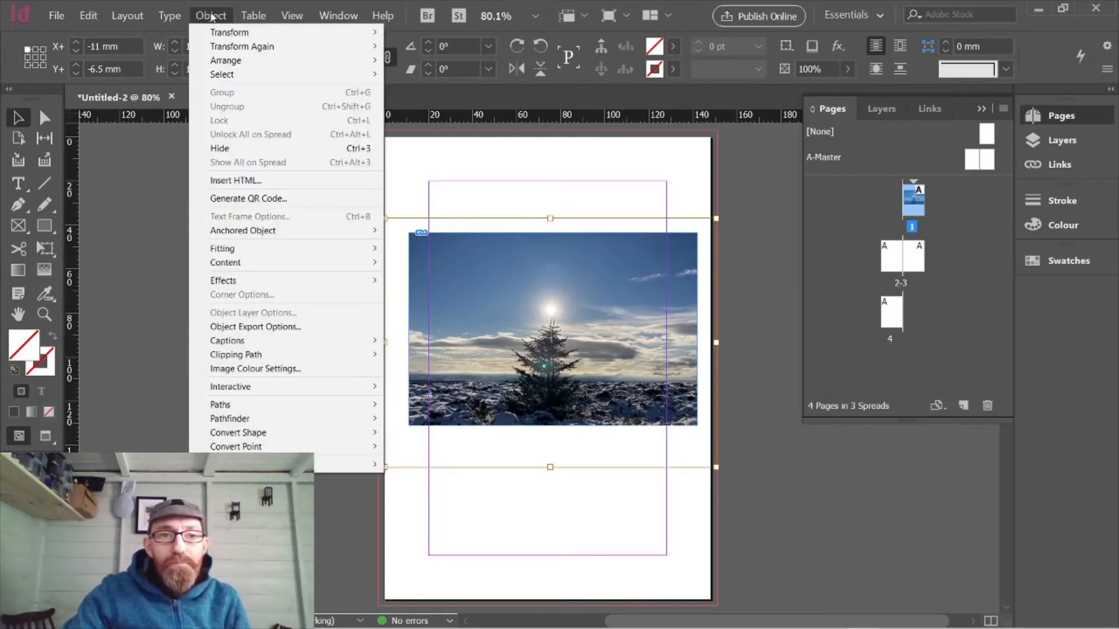
mouse_move(228, 250)
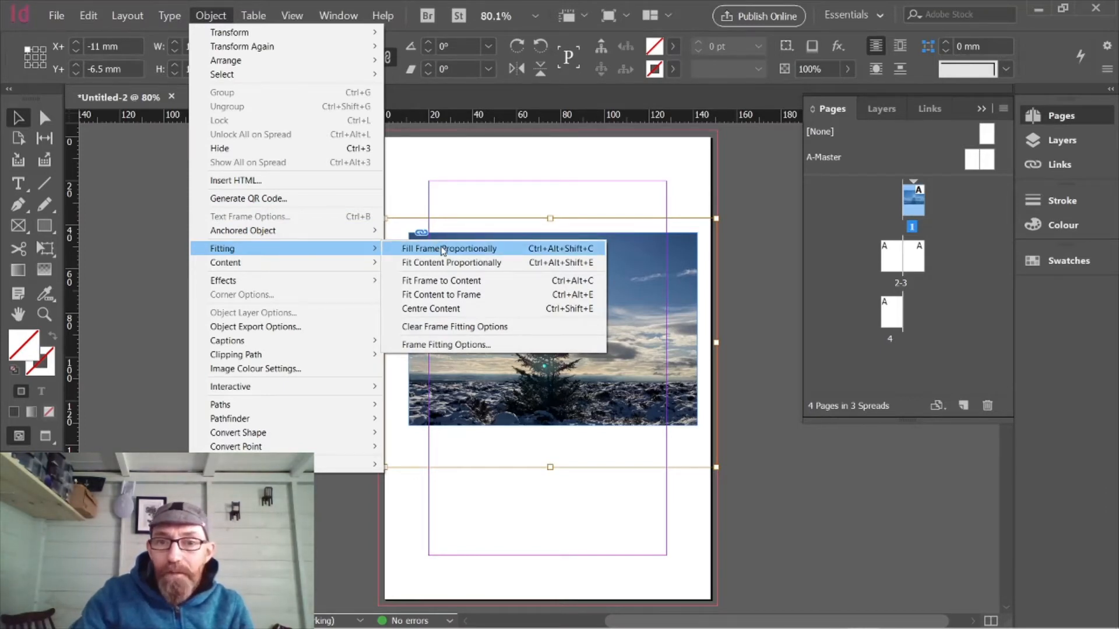
left_click(443, 249)
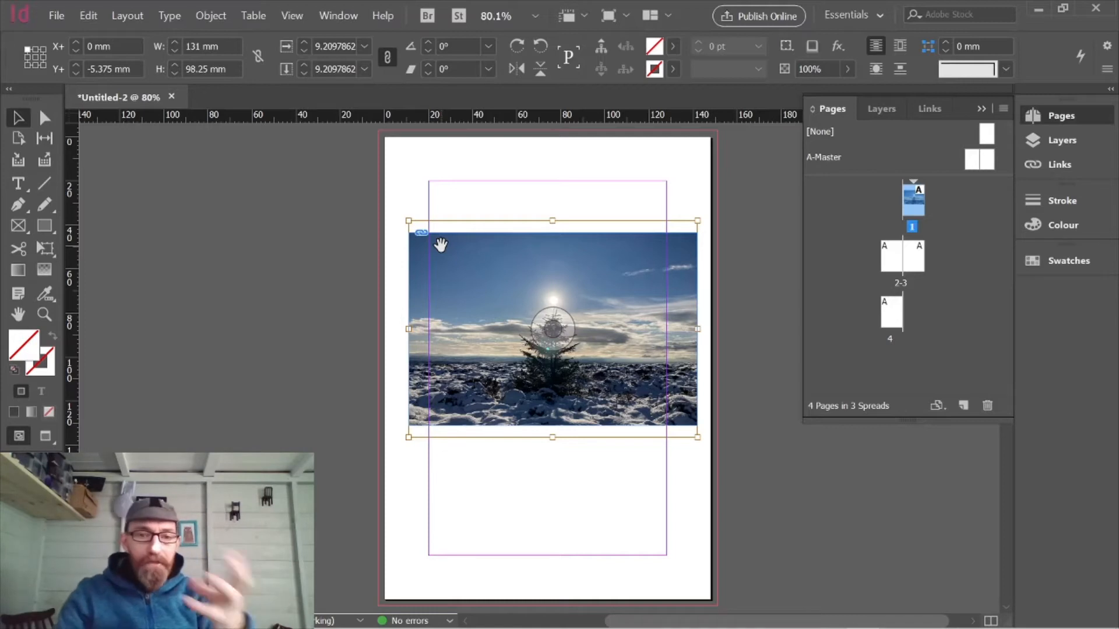
left_click(654, 485)
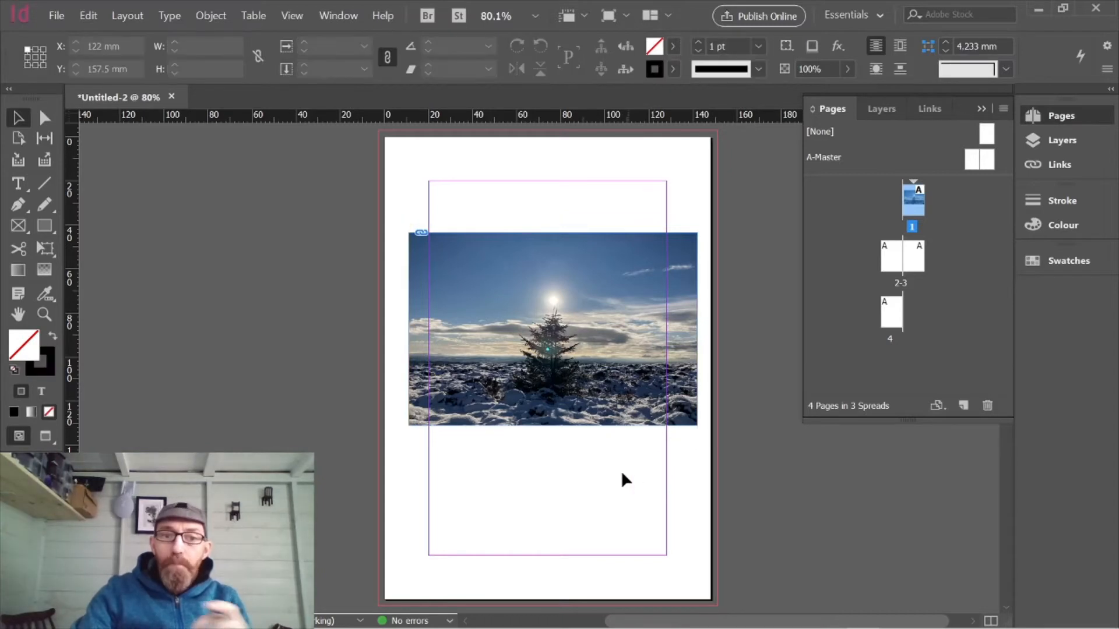
- Stretch the image frame on page 1 to all four margin guides, 108 by 170 mm at X 20 mm, Y 20 mm
left_click(618, 401)
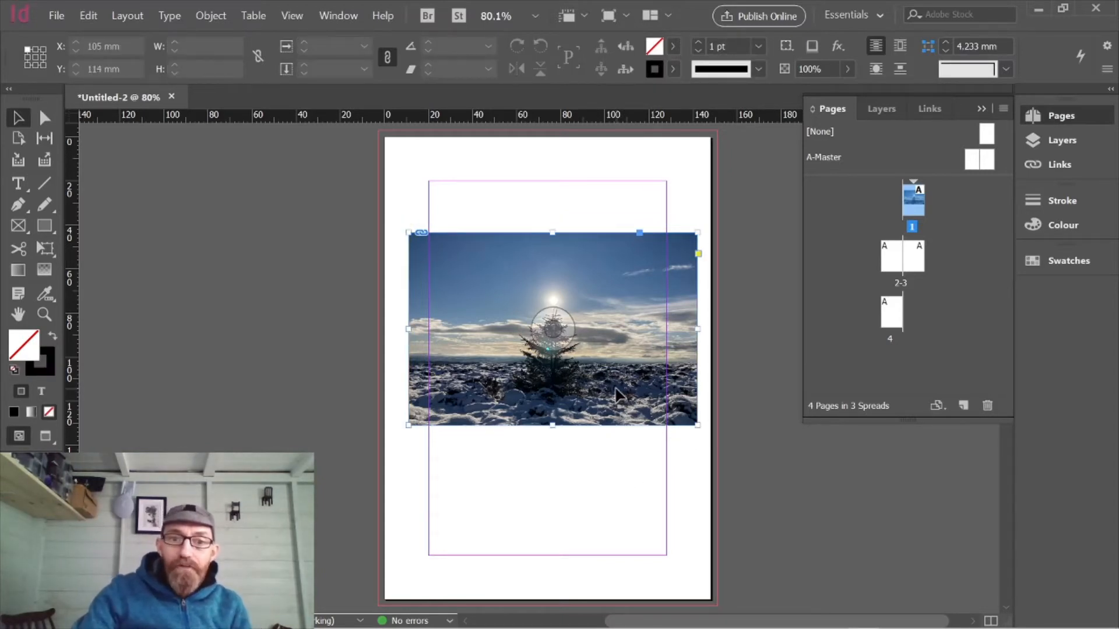
left_click_drag(550, 426, 547, 460)
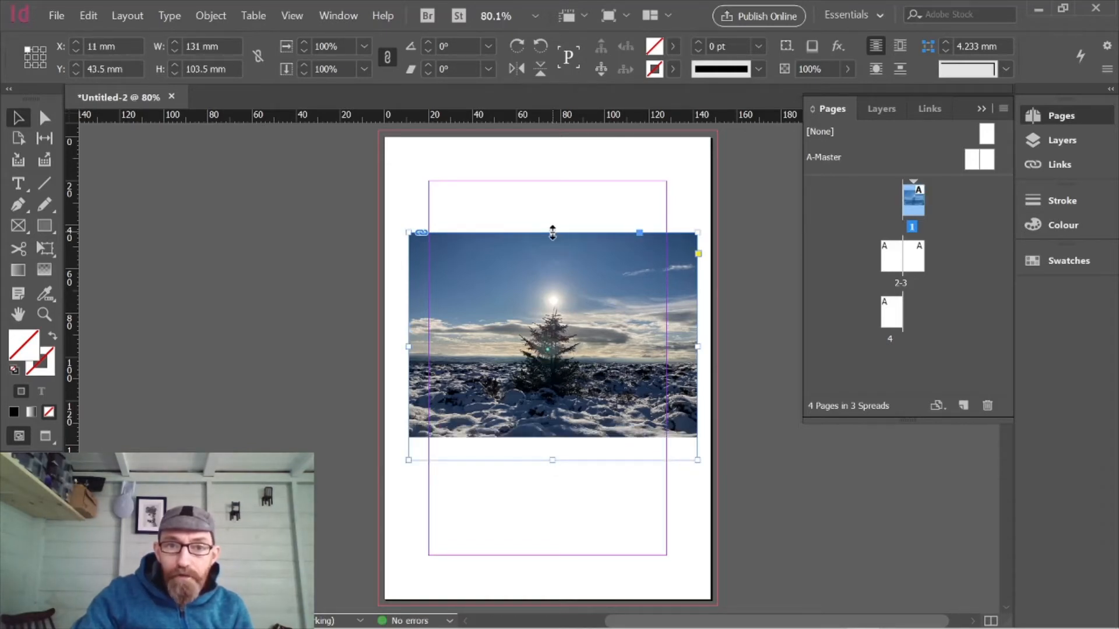
left_click_drag(552, 231, 557, 180)
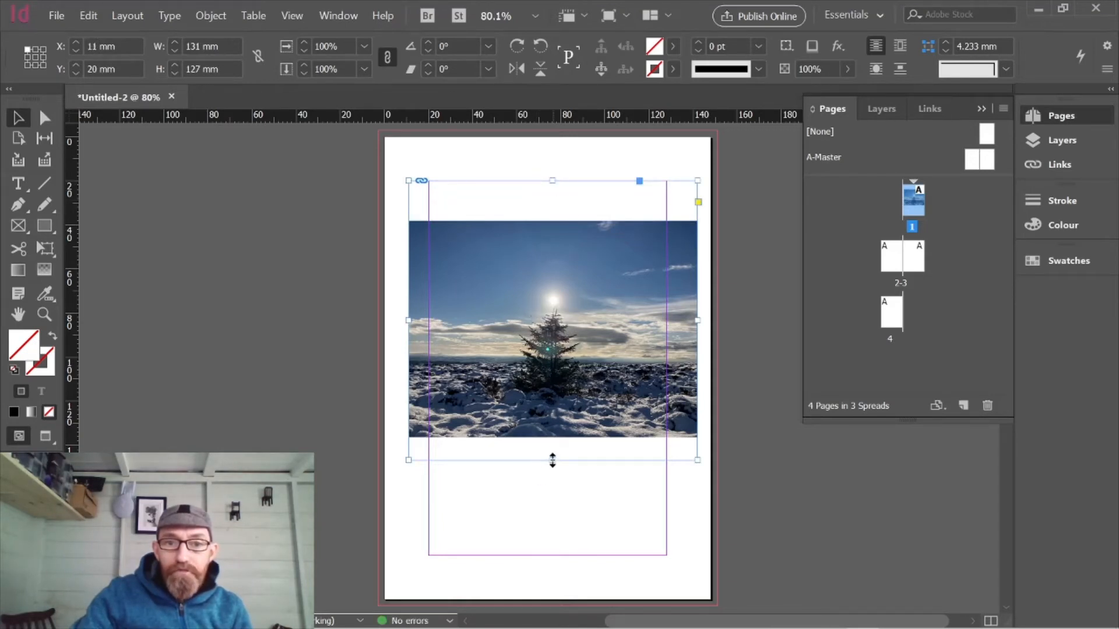
left_click_drag(552, 459, 547, 555)
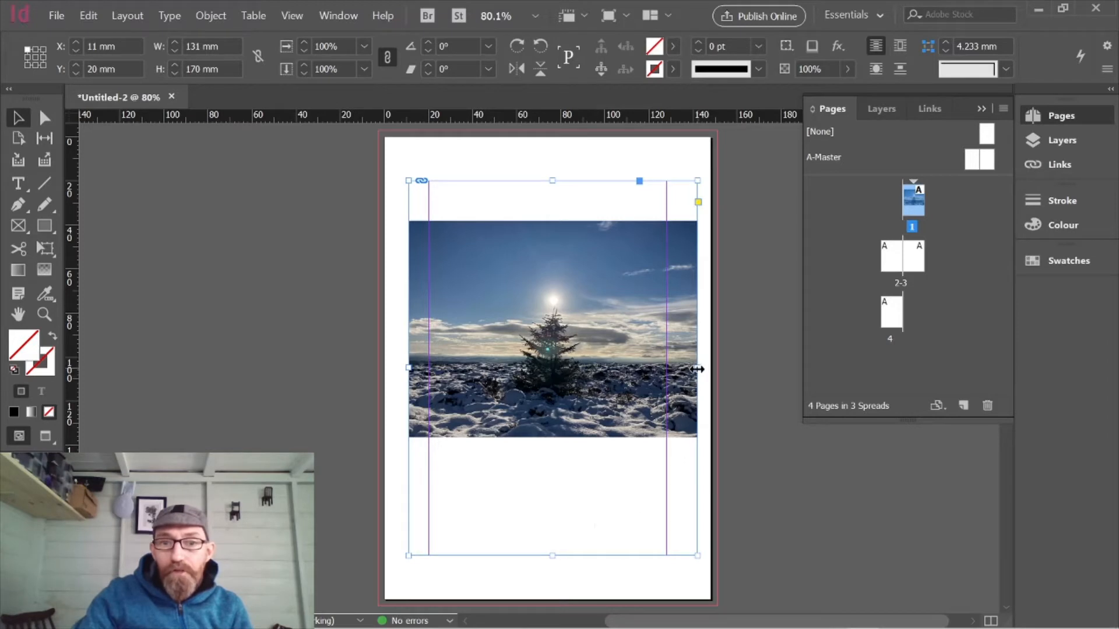
left_click_drag(697, 367, 666, 368)
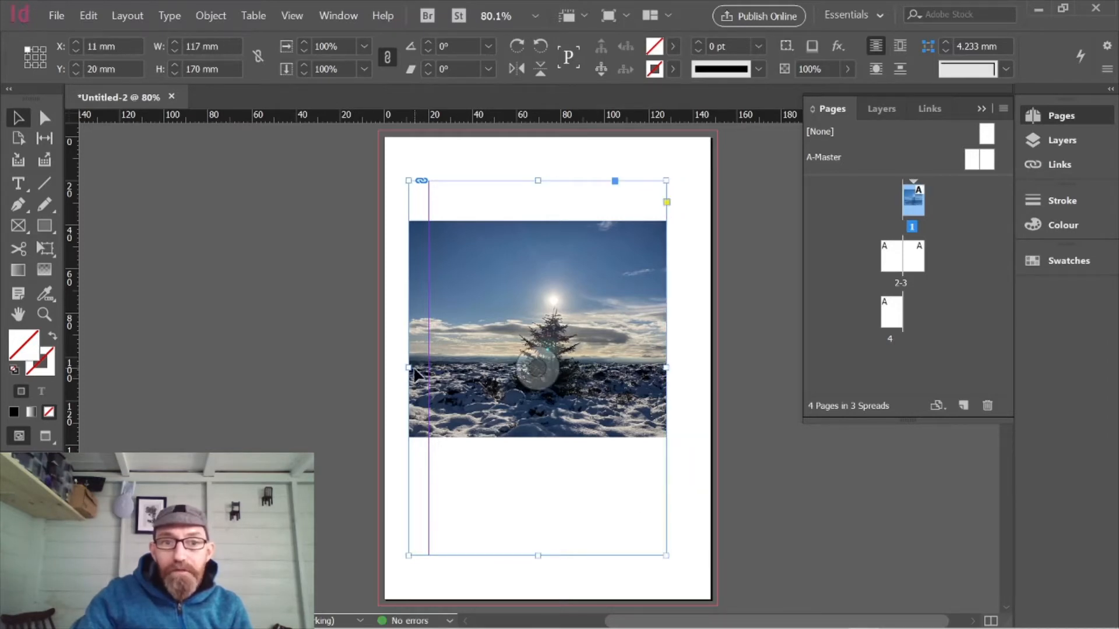
left_click_drag(408, 367, 429, 367)
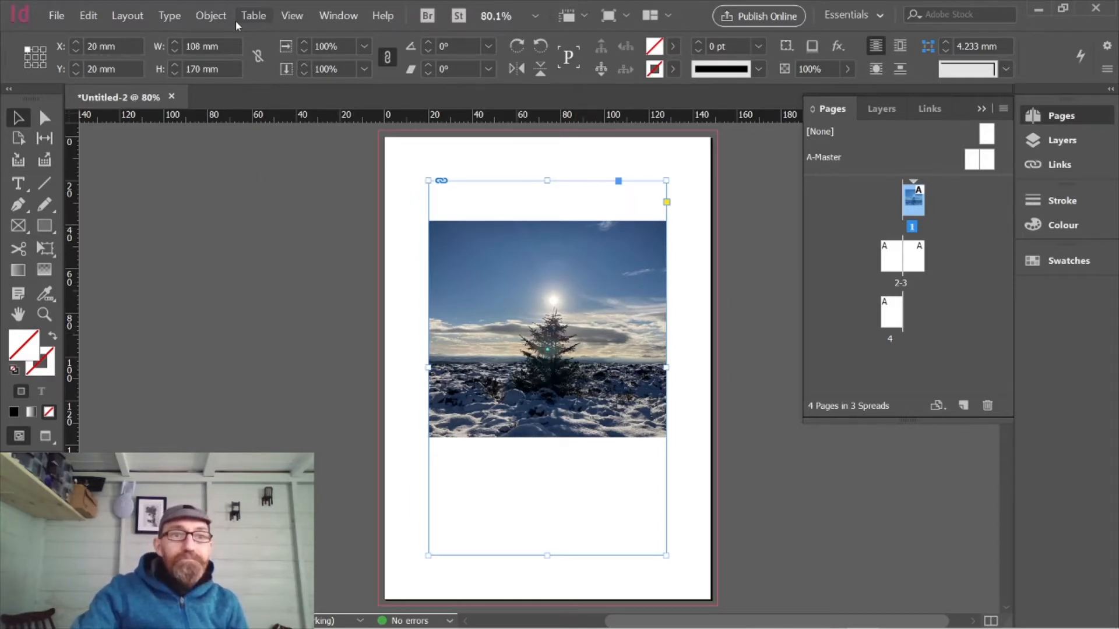
- Apply Fill Frame Proportionally to the photo in the margin-sized frame
left_click(213, 18)
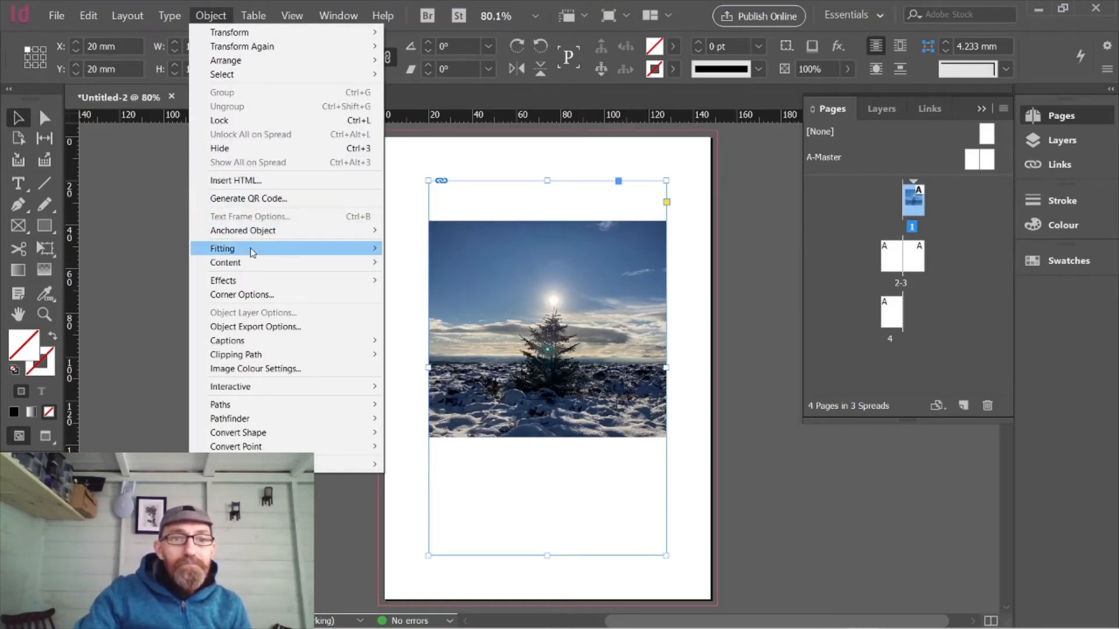
left_click(437, 251)
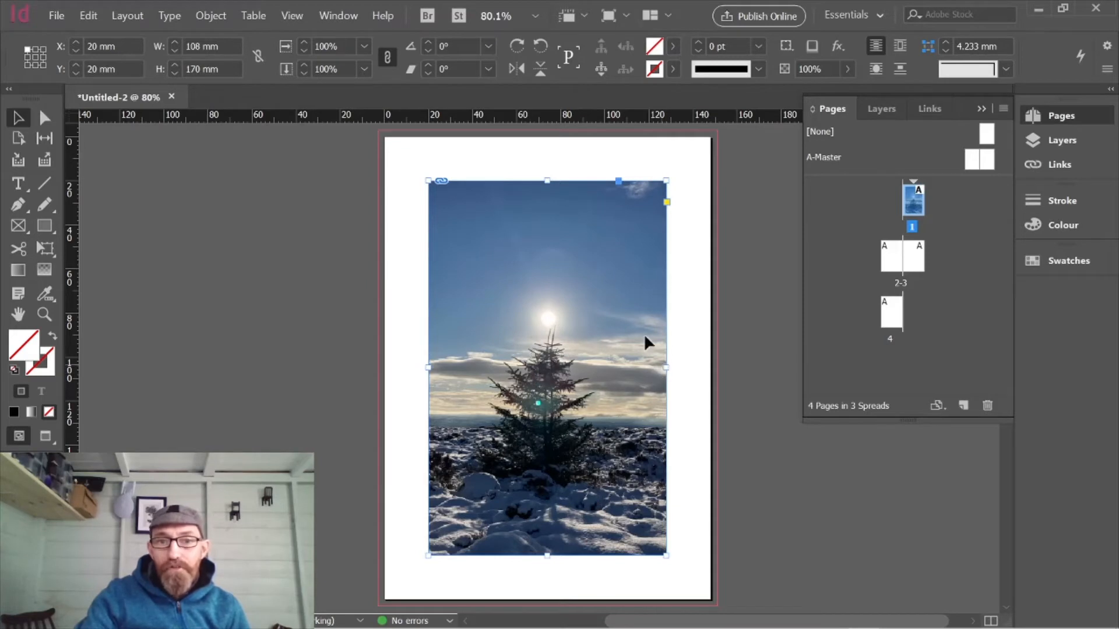
mouse_move(549, 182)
left_mouse_down()
mouse_move(553, 170)
mouse_move(546, 182)
left_mouse_up()
mouse_move(667, 367)
left_mouse_down()
mouse_move(763, 369)
mouse_move(667, 369)
left_mouse_up()
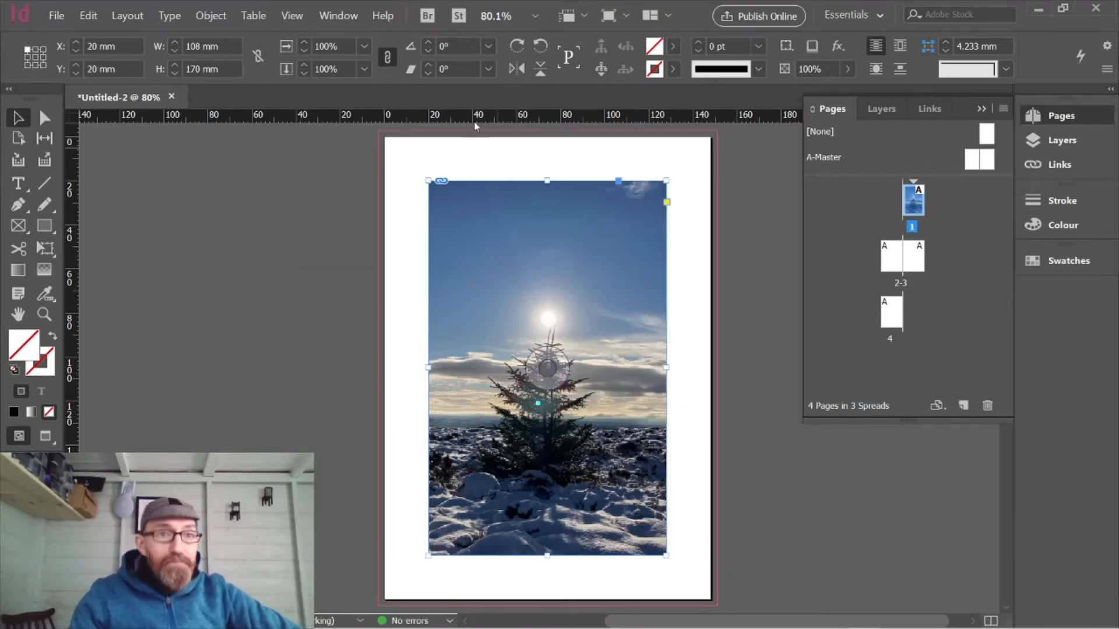
- Apply Fit Content Proportionally to the photo and tighten the frame's upper and lower edges around it to about 108 by 78.5 mm
left_click(207, 15)
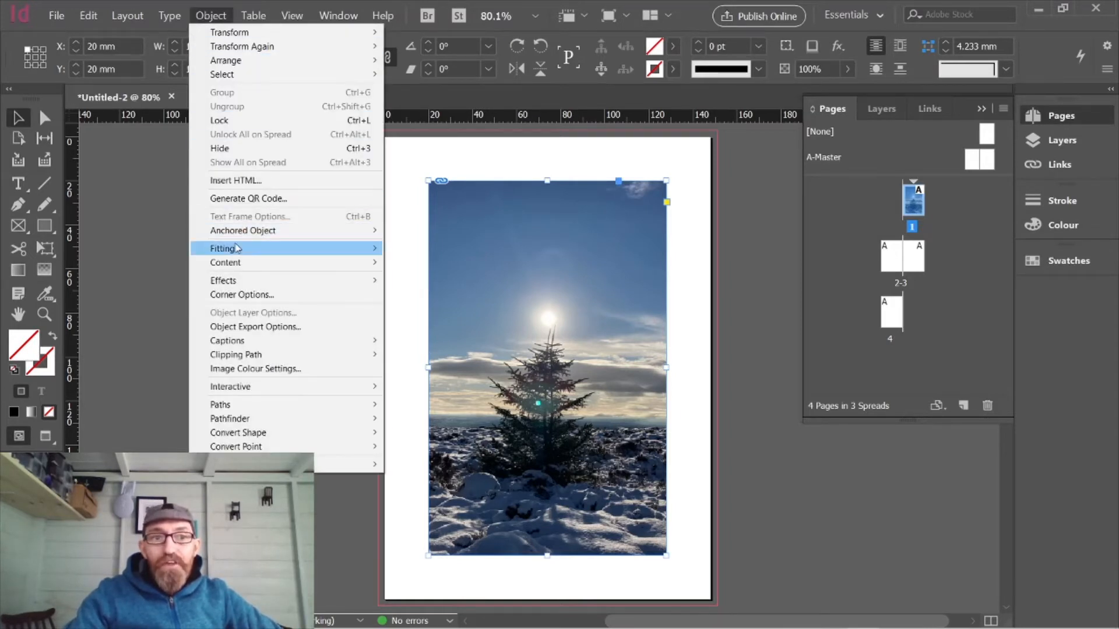
mouse_move(236, 248)
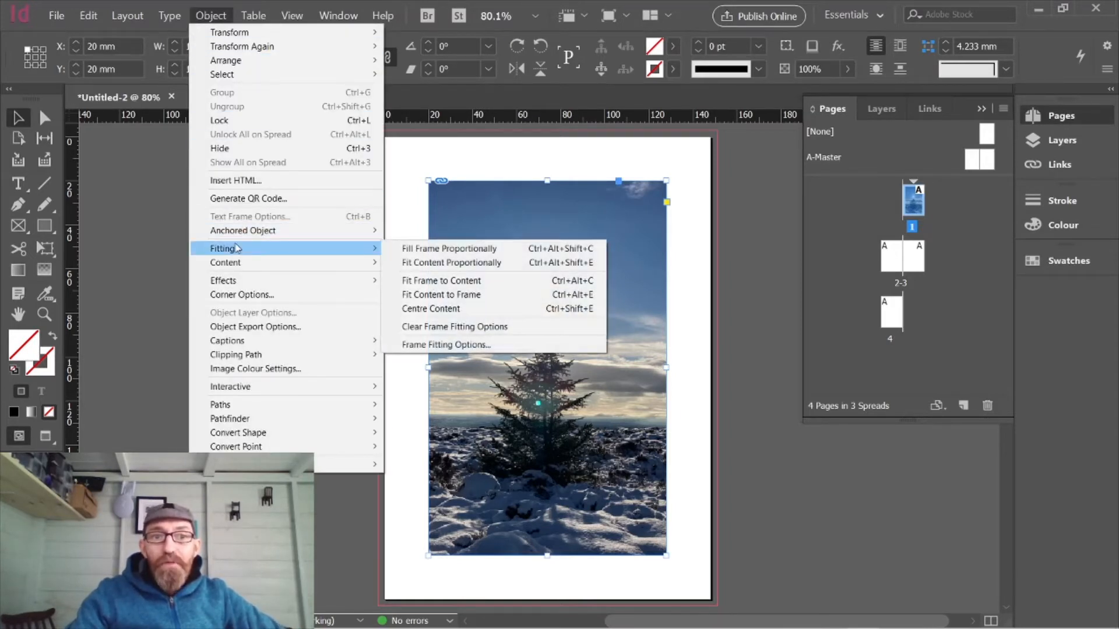
left_click(414, 264)
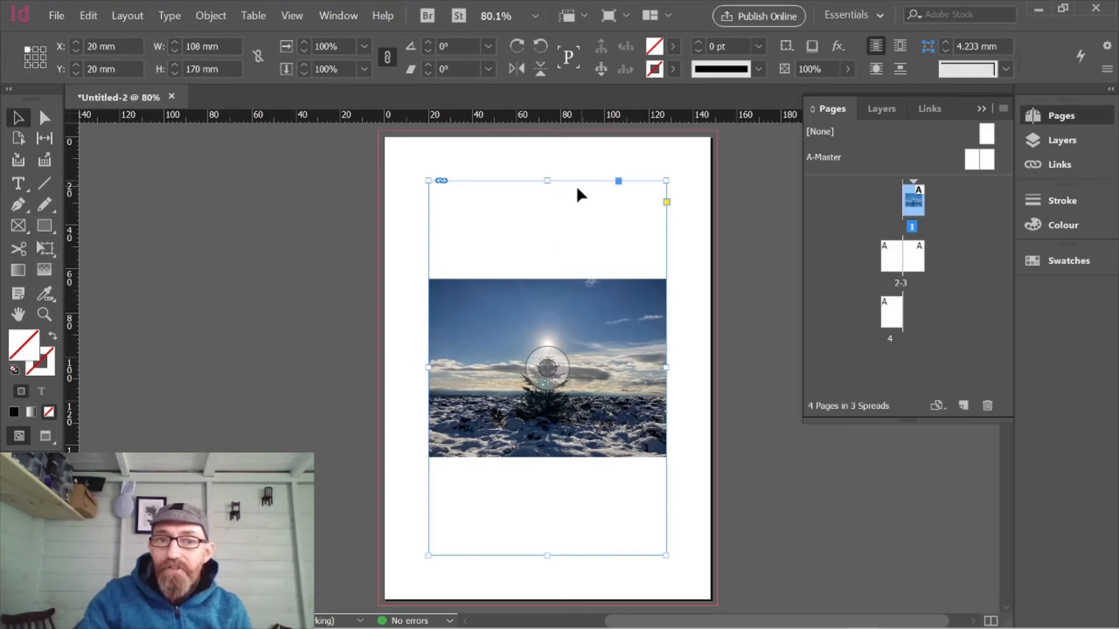
left_click_drag(546, 181, 530, 282)
left_click_drag(545, 553, 551, 460)
left_click_drag(551, 456, 548, 454)
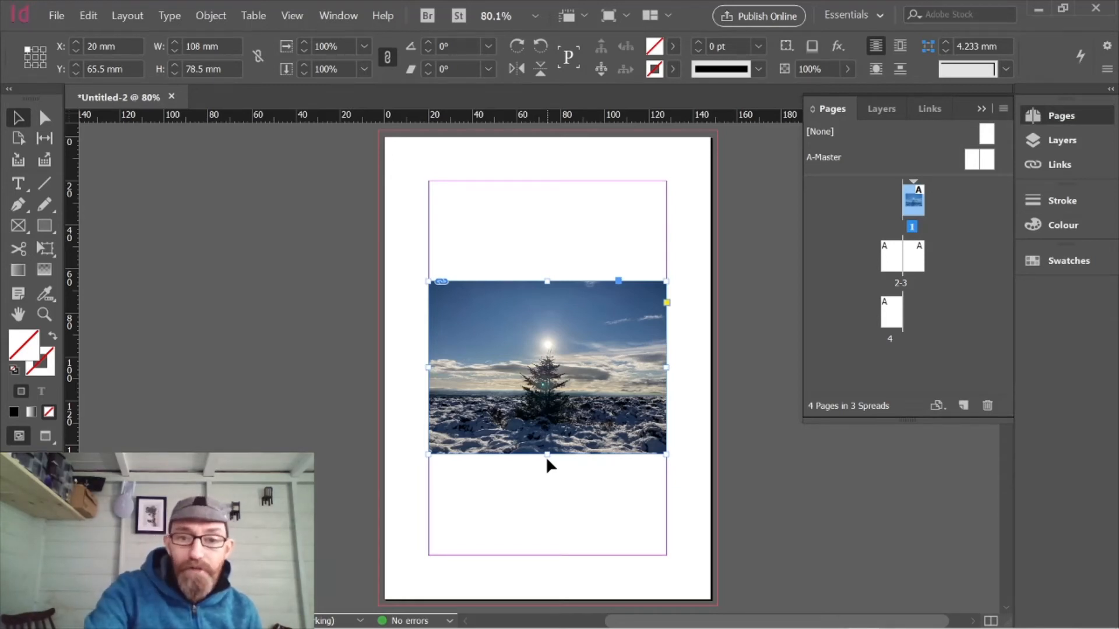
- Delete the image frame and draw a rectangular frame of 154 by 216 mm over page 1 out to the bleed guides
key("Delete")
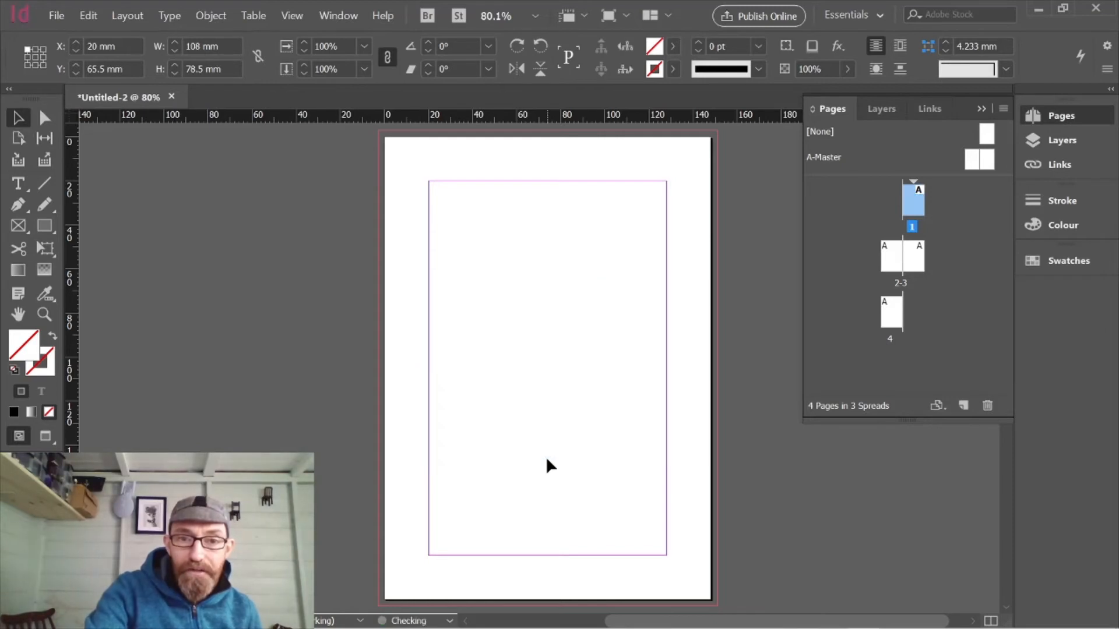
left_click(16, 227)
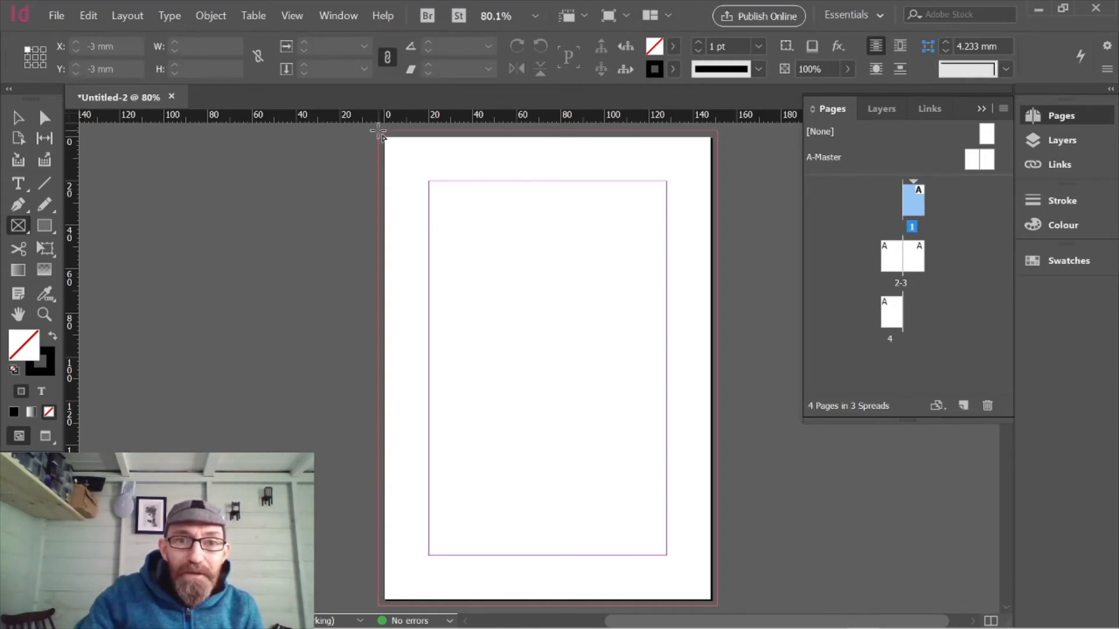
left_click_drag(379, 133, 718, 609)
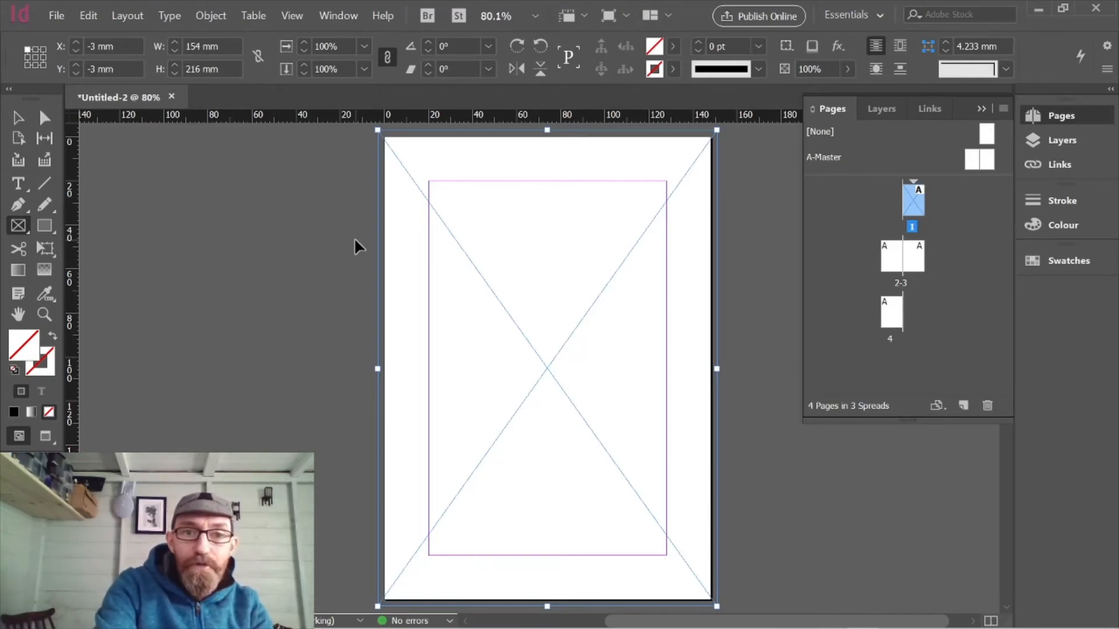
- Place the image IMG_6799 in the full-bleed frame on page 1
key("ctrl+d")
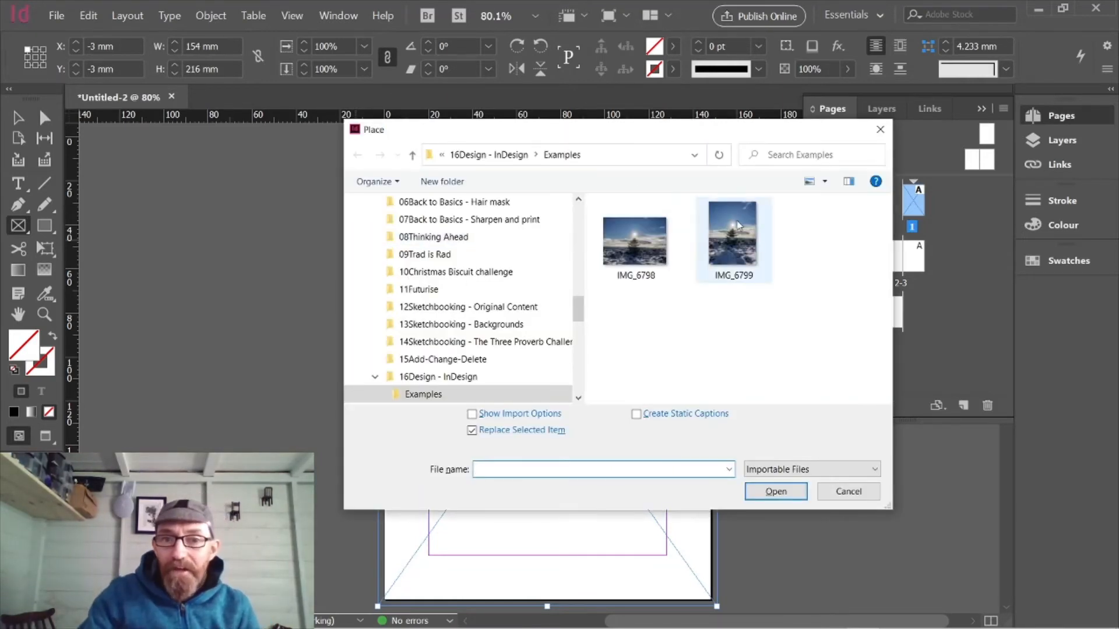
left_click(735, 245)
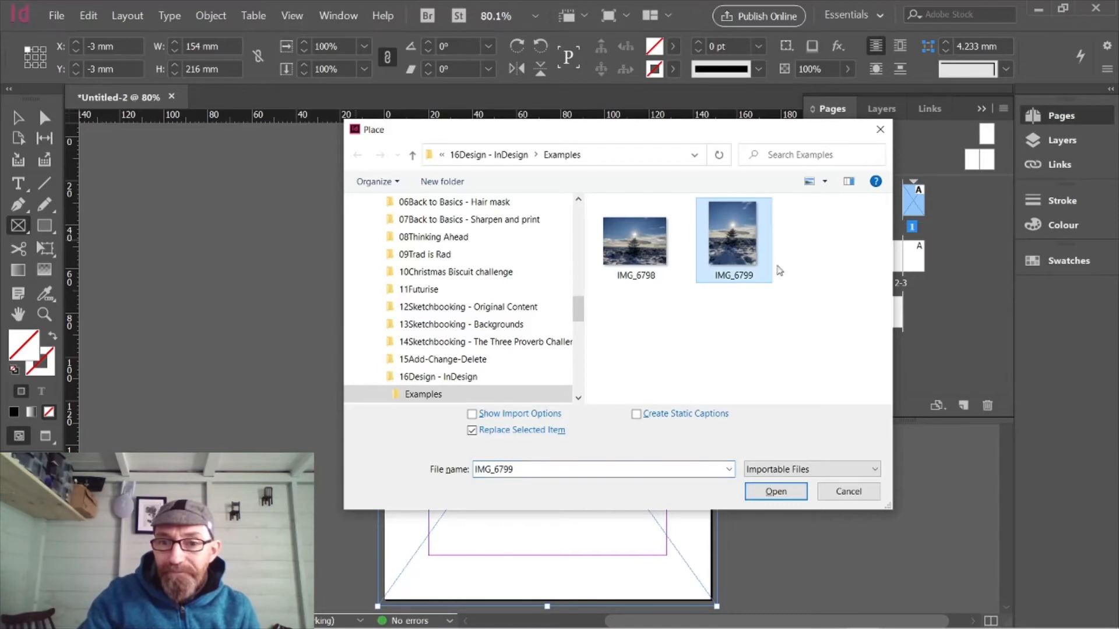
left_click(776, 493)
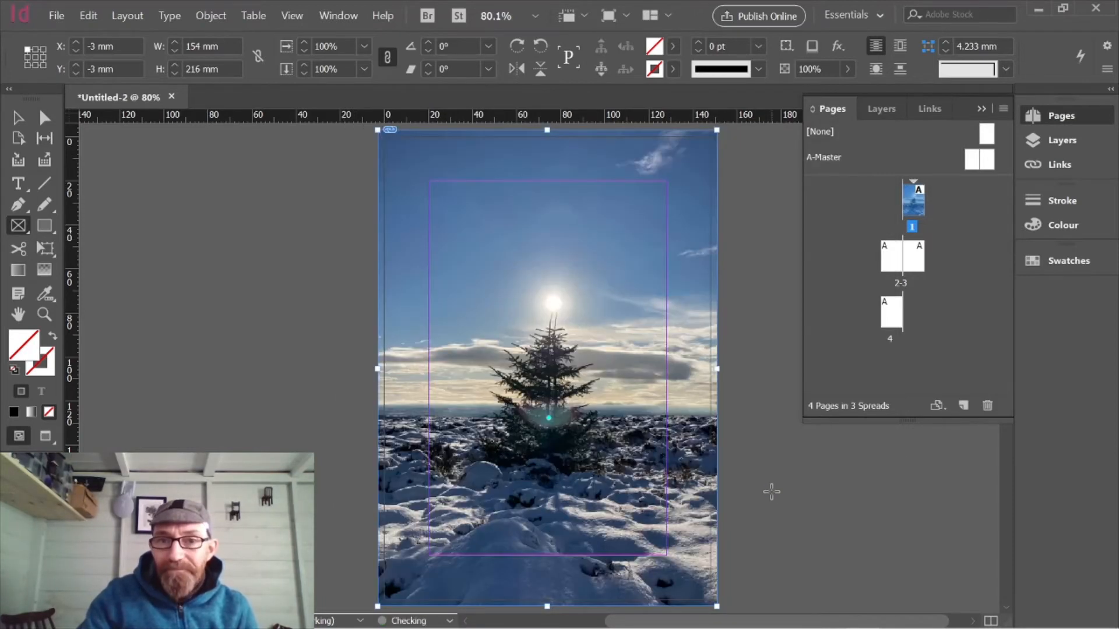
- Try Fill Frame Proportionally and Fit Content Proportionally on the full-bleed photo on page 1
left_click(211, 16)
mouse_move(212, 256)
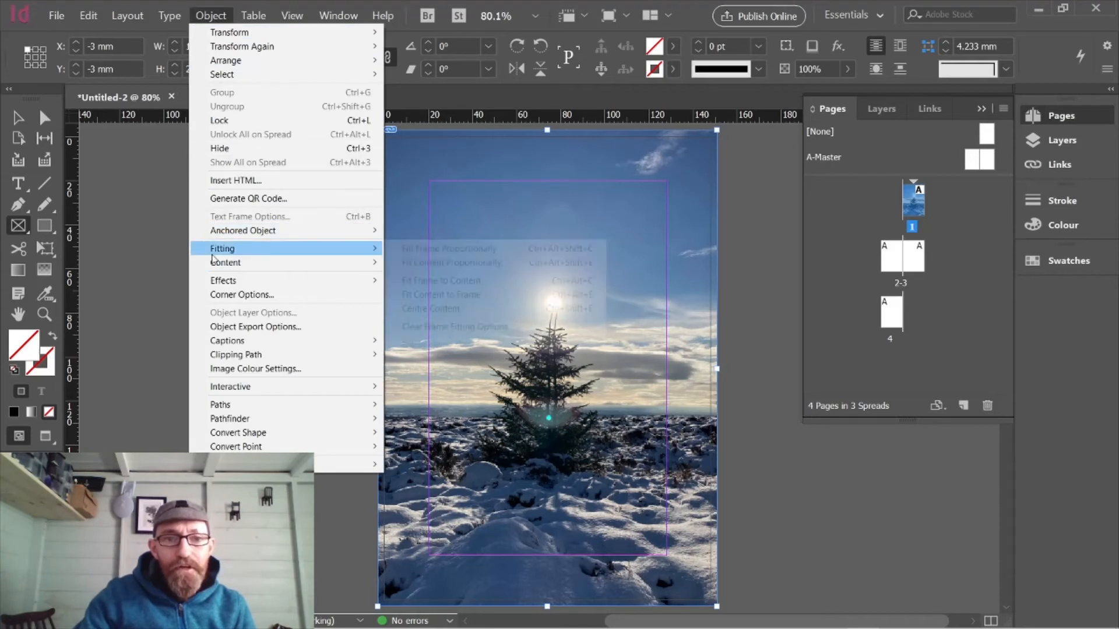
left_click(446, 251)
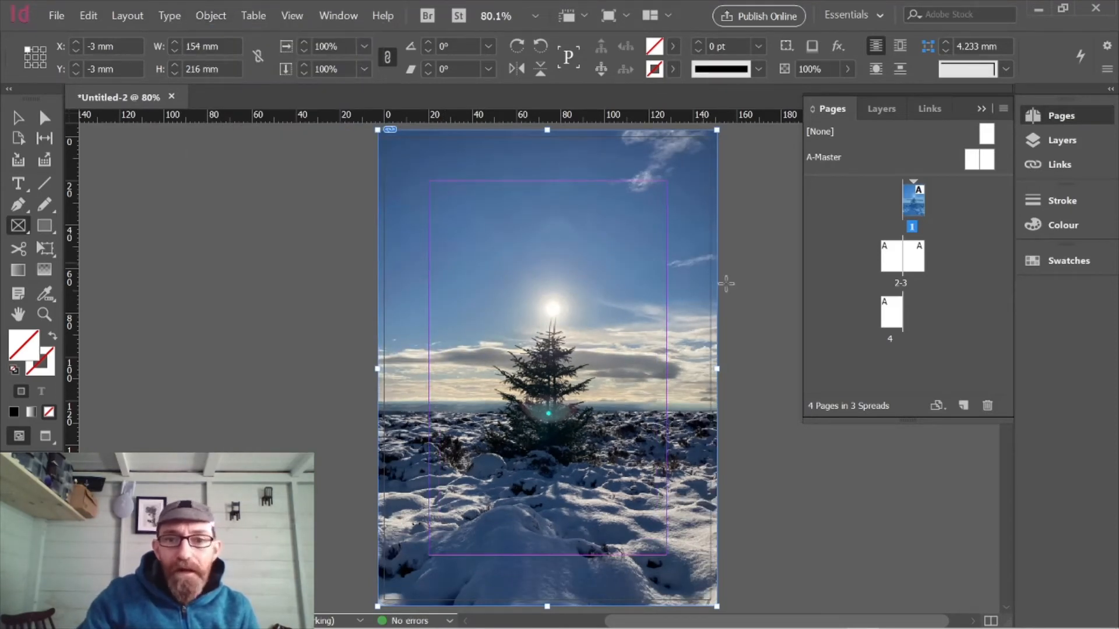
left_click(208, 13)
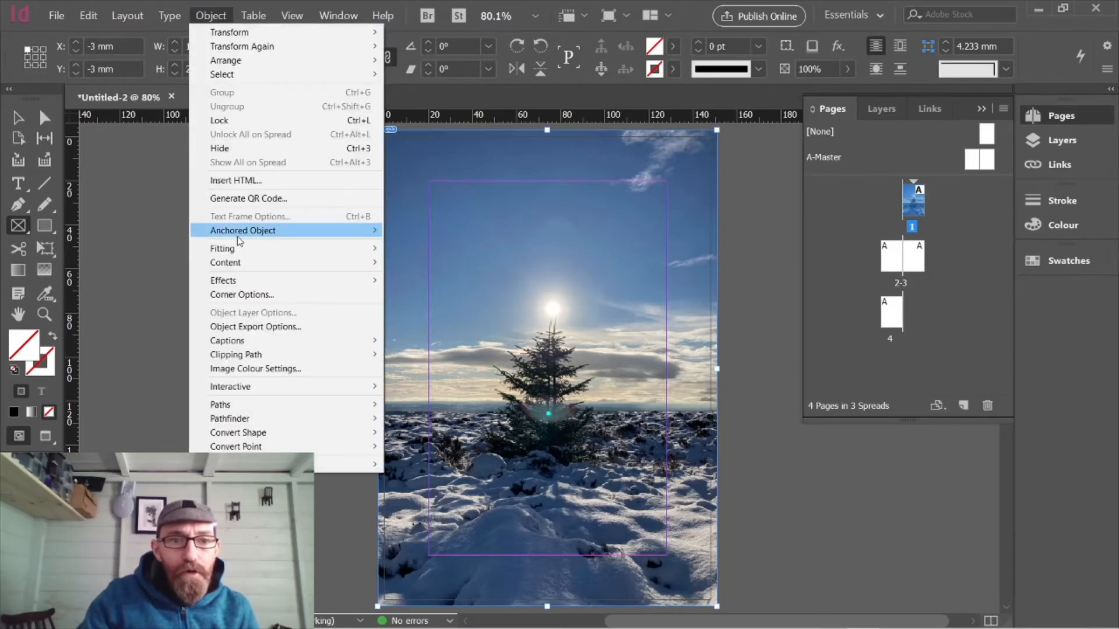
mouse_move(320, 257)
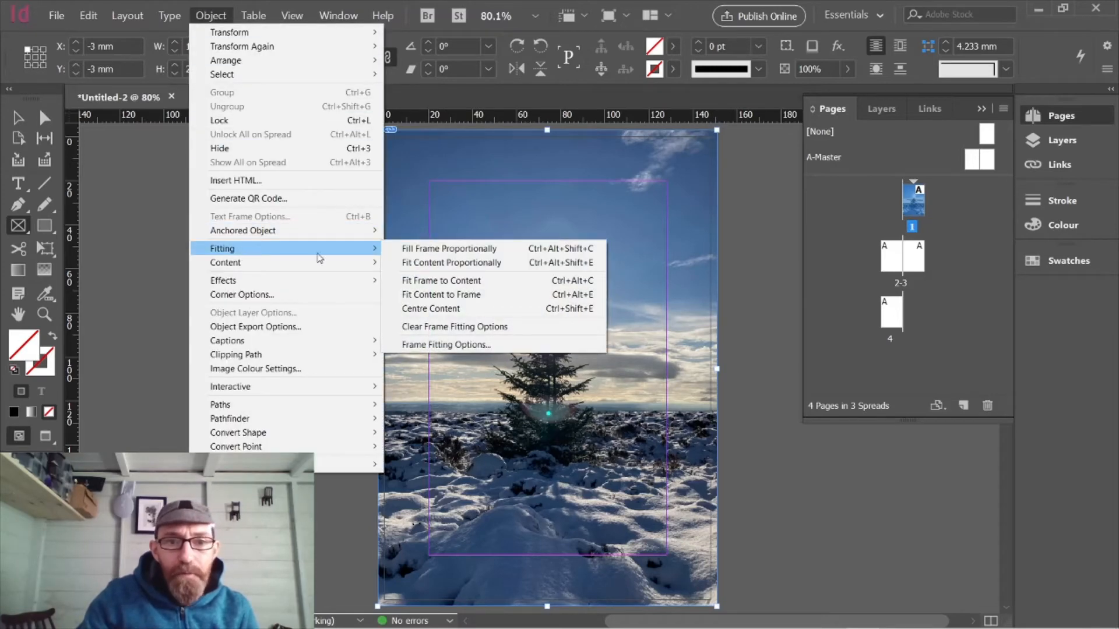
left_click(454, 264)
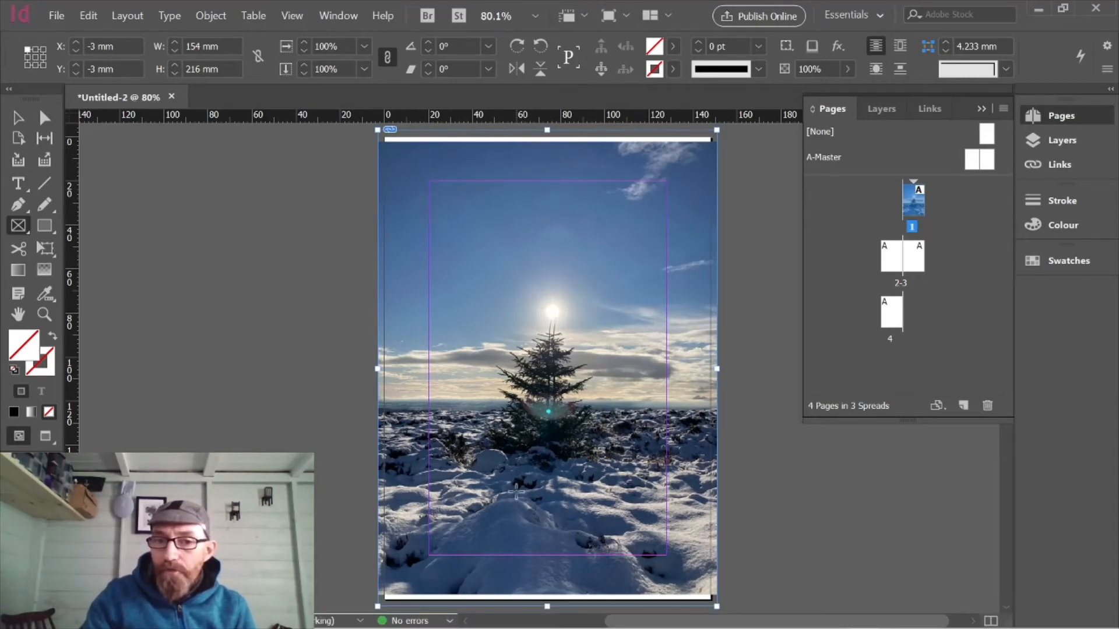
- Apply Fill Frame Proportionally to the full-bleed photo on page 1 and deselect it
left_click(211, 16)
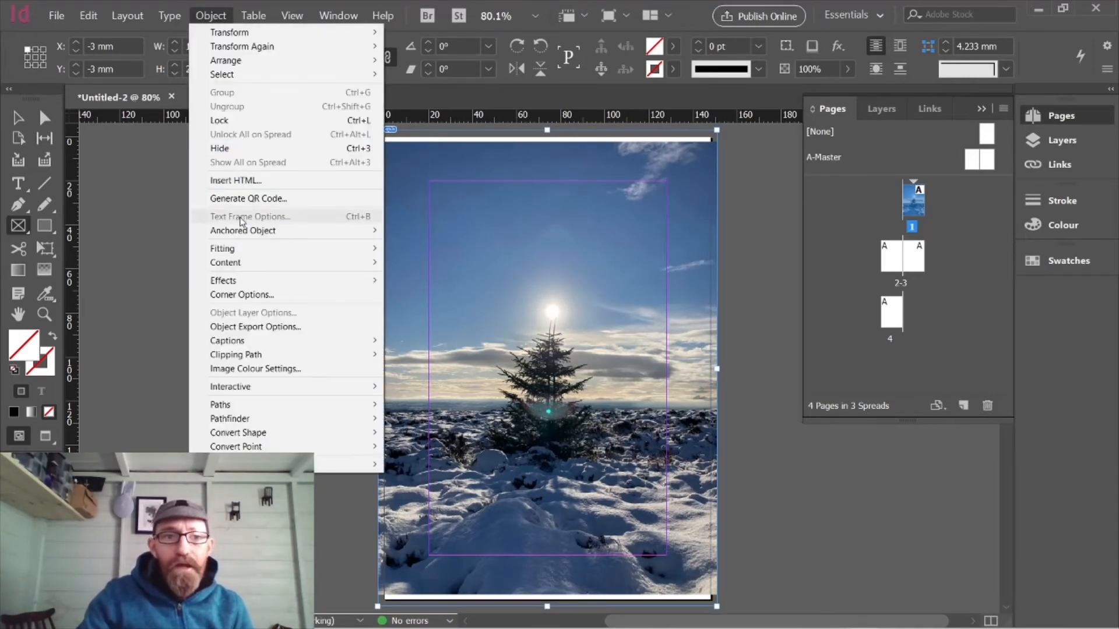
mouse_move(285, 248)
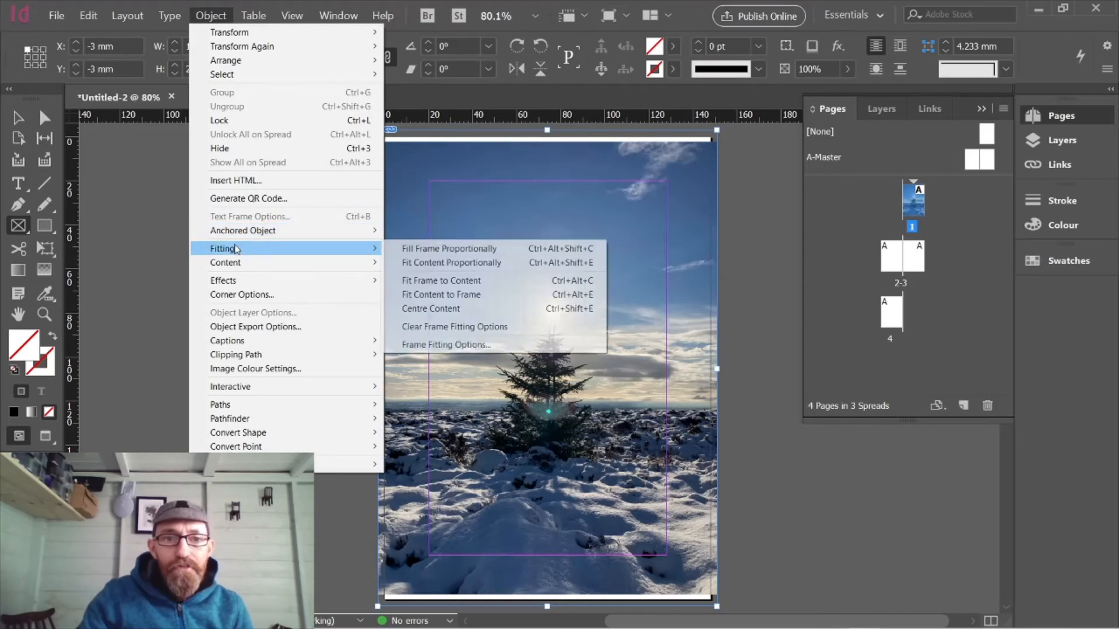
left_click(444, 248)
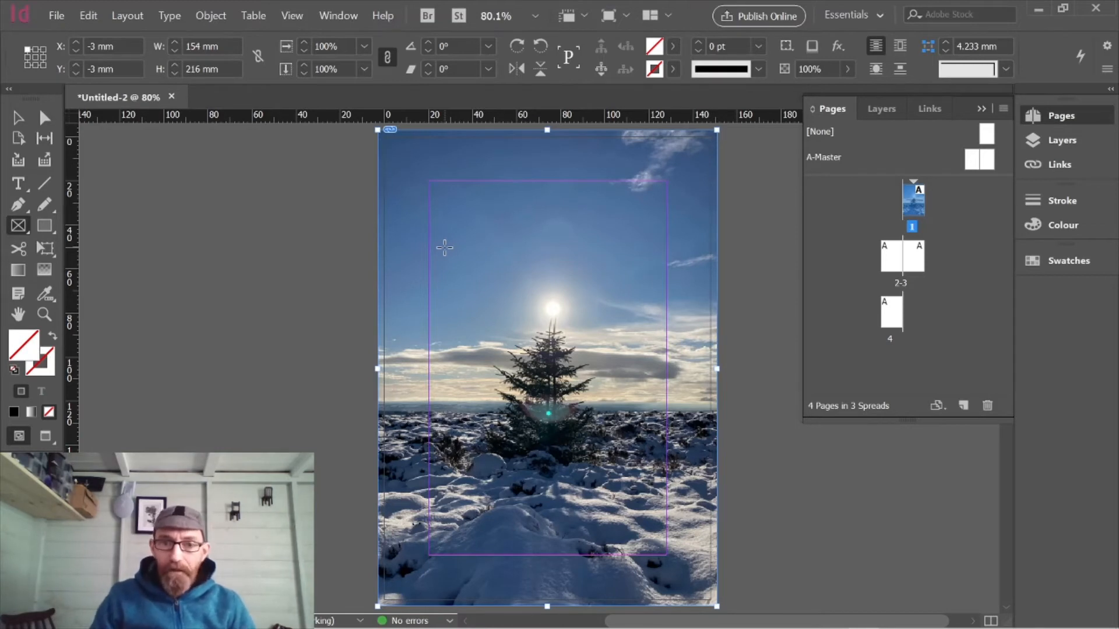
left_click(17, 117)
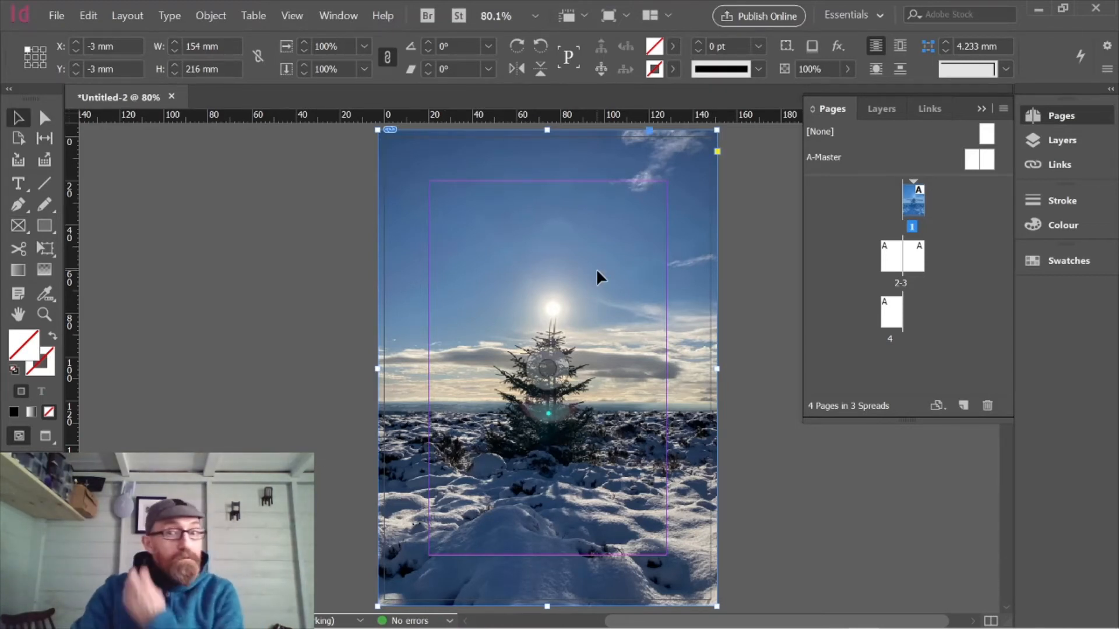
left_click(843, 512)
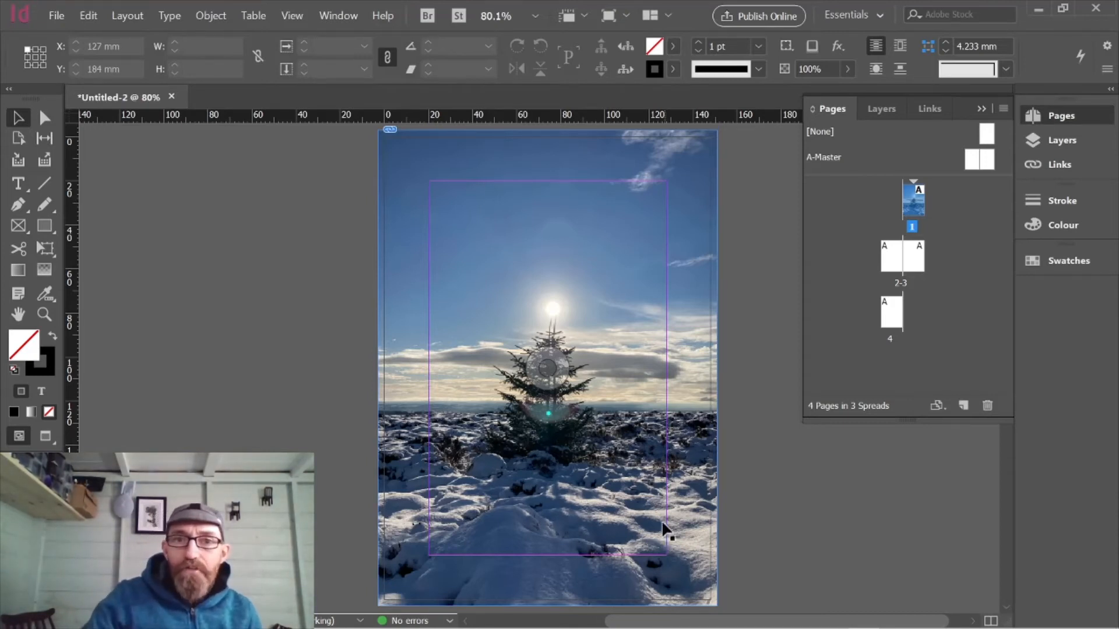
- Check page 1 in Preview screen mode and return to Normal mode
left_click(626, 18)
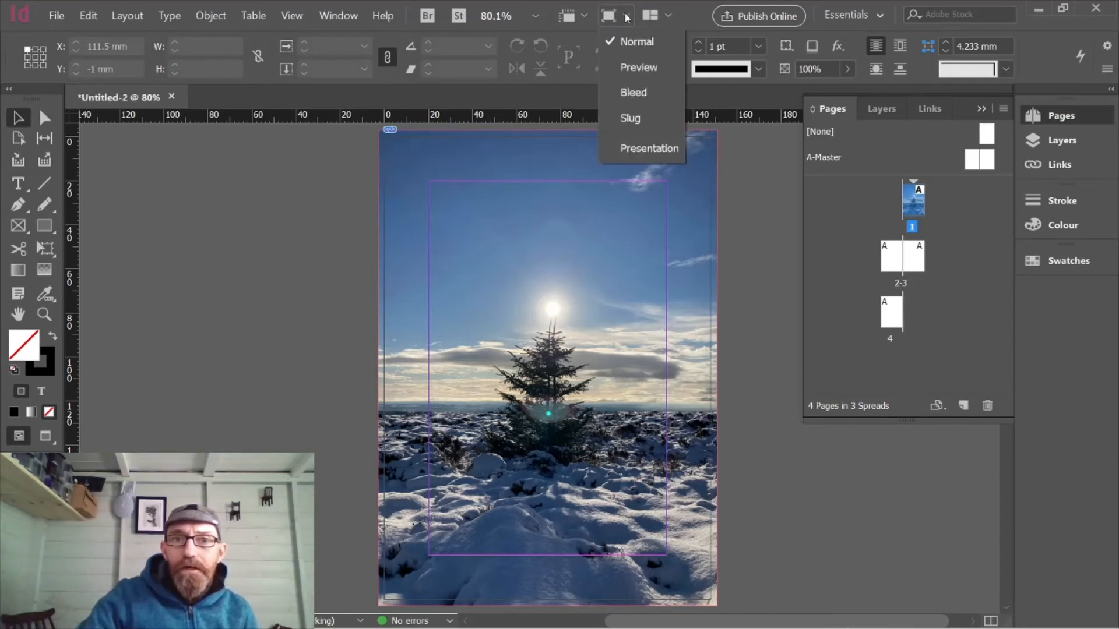
left_click(628, 68)
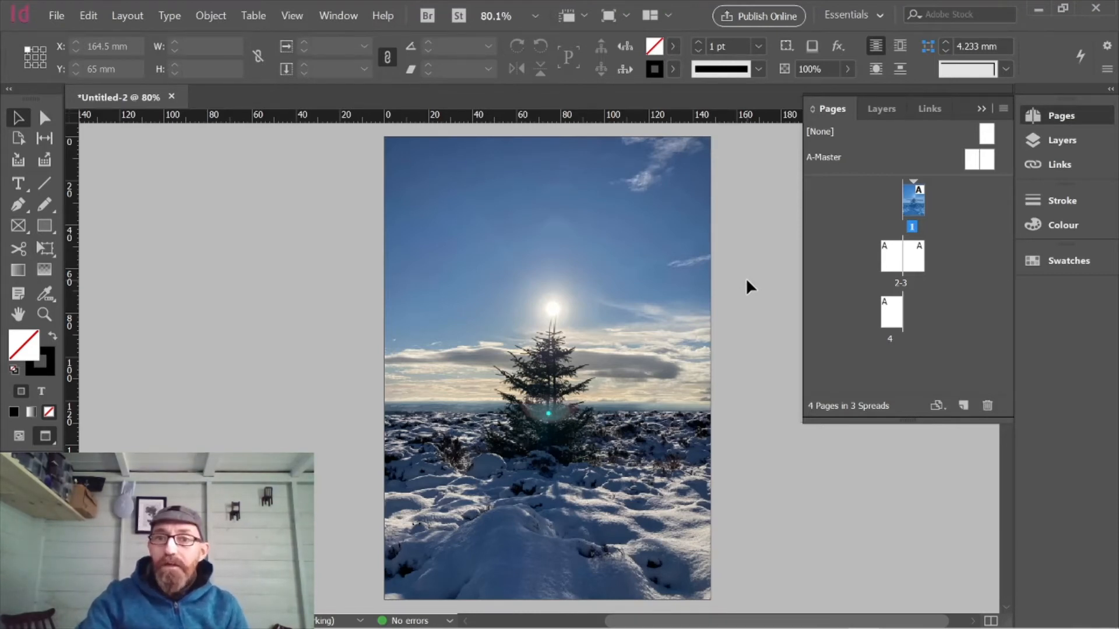
left_click(617, 15)
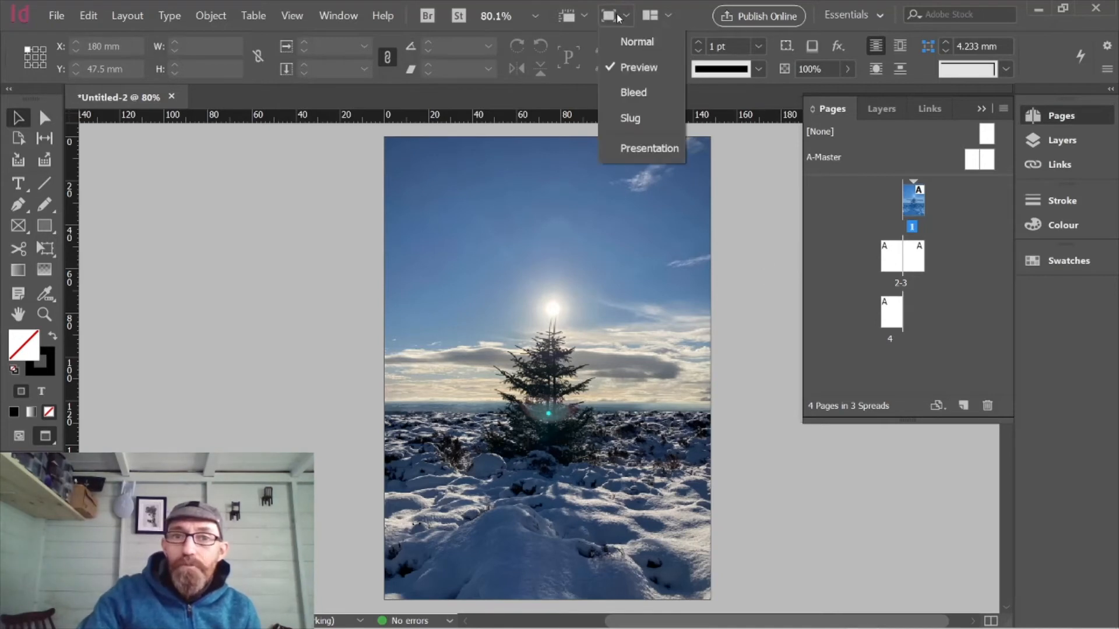
left_click(635, 43)
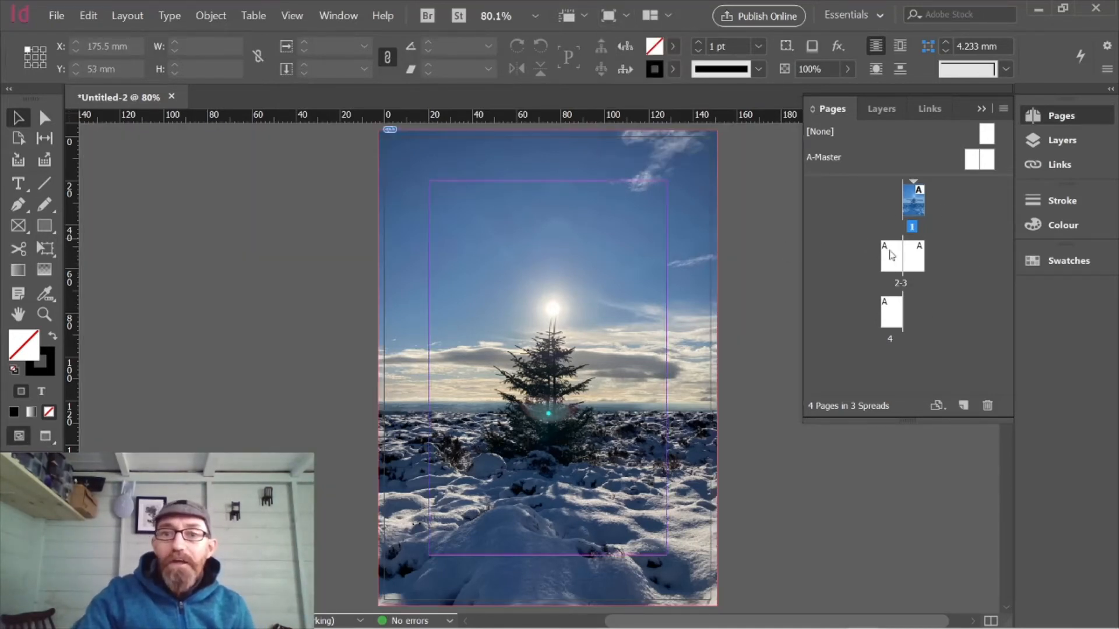
- Draw a text frame about 108 by 62 mm between the side margins of page 3 and enter "Happy Occasion" in it
left_click(917, 262)
double_click(917, 262)
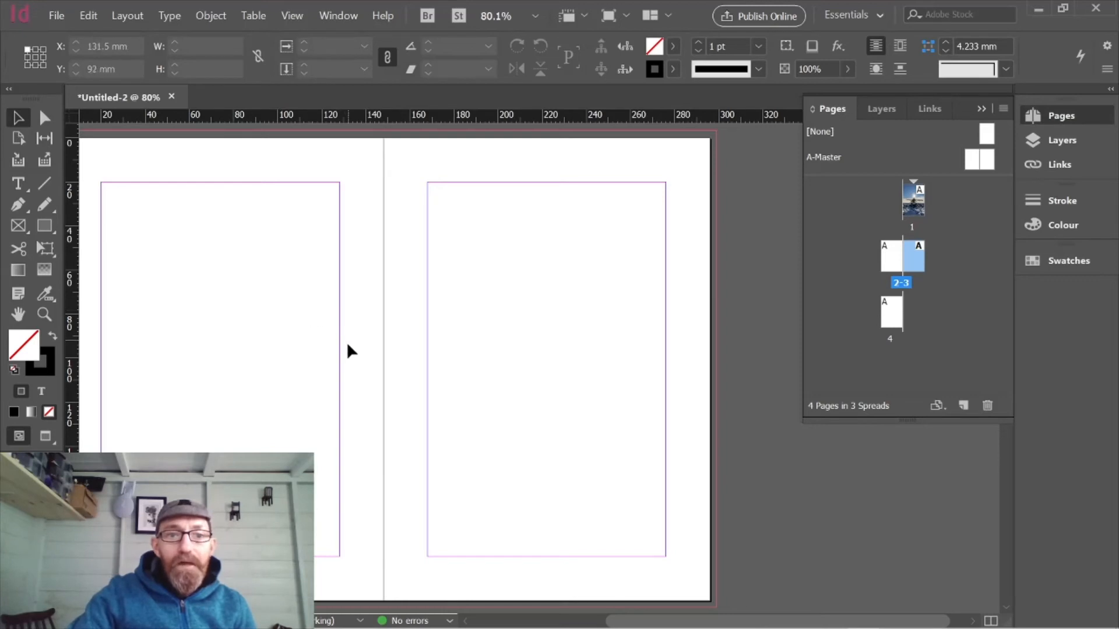
left_click_drag(336, 344, 388, 342)
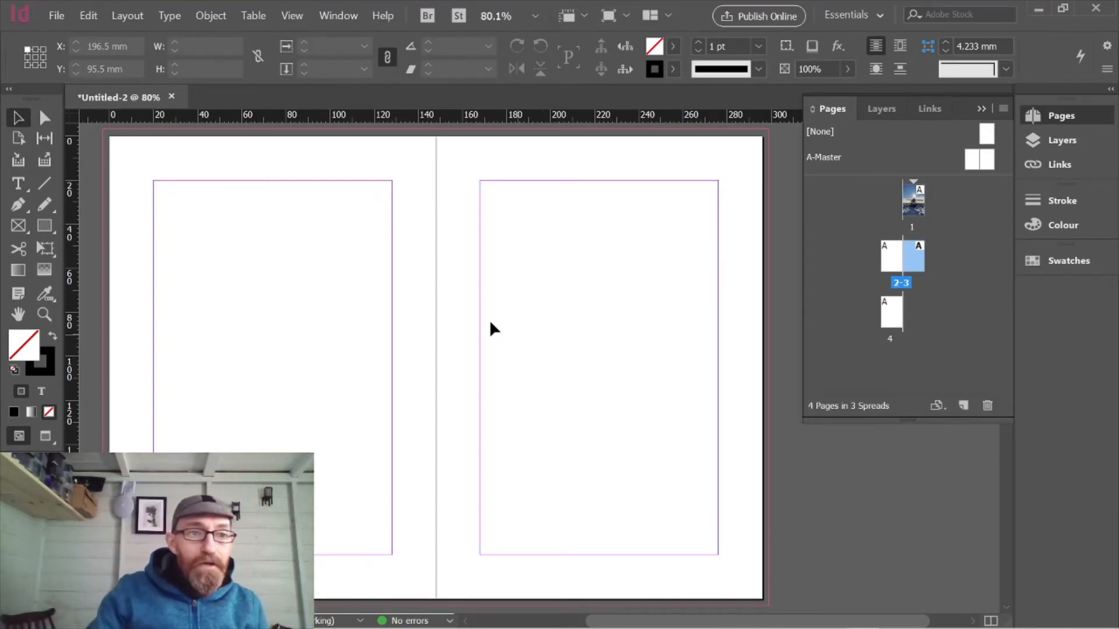
left_click(18, 184)
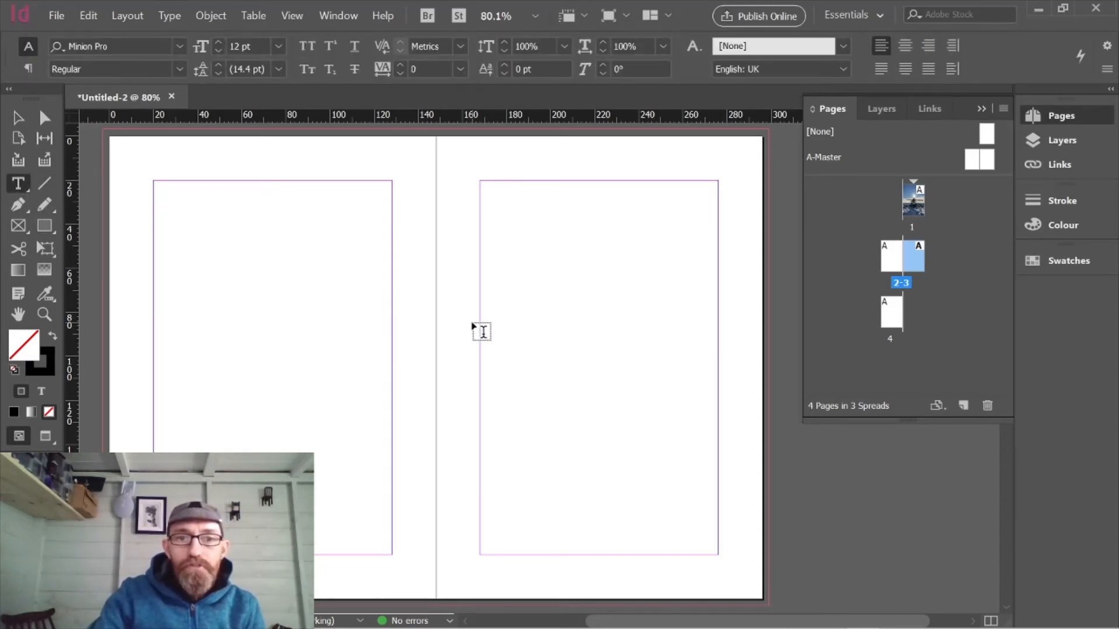
left_click_drag(480, 296, 717, 431)
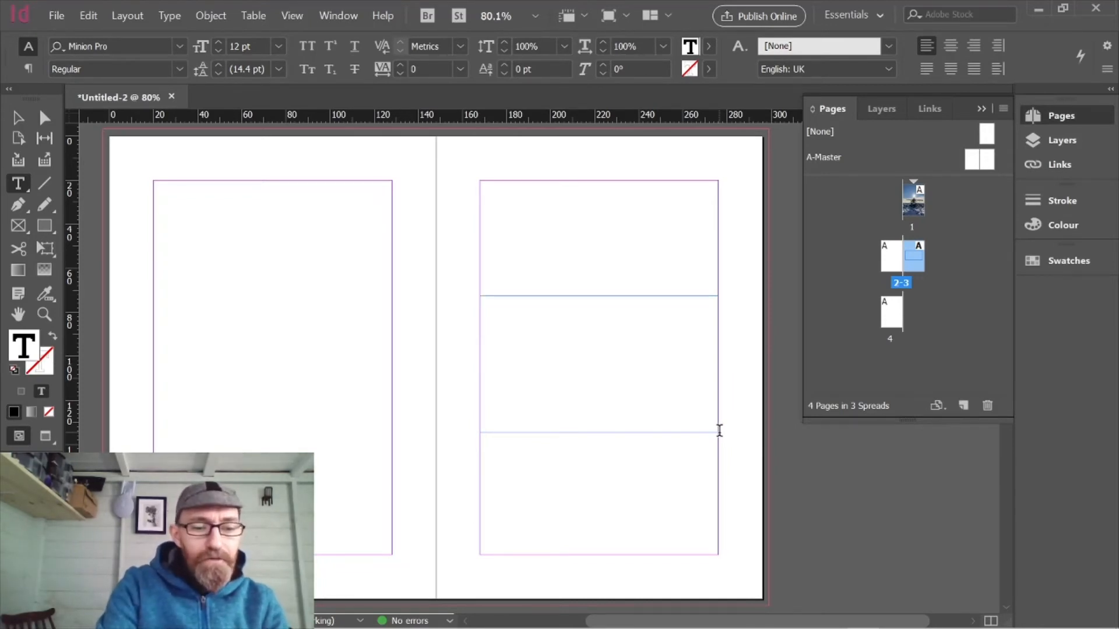
type("Happy ")
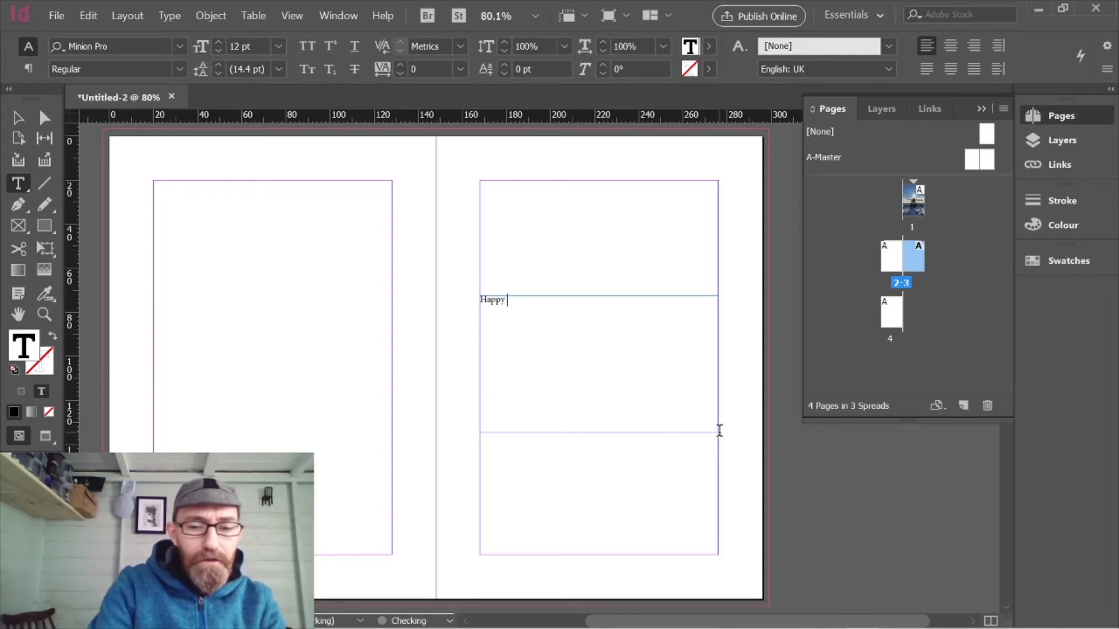
type("Occasion")
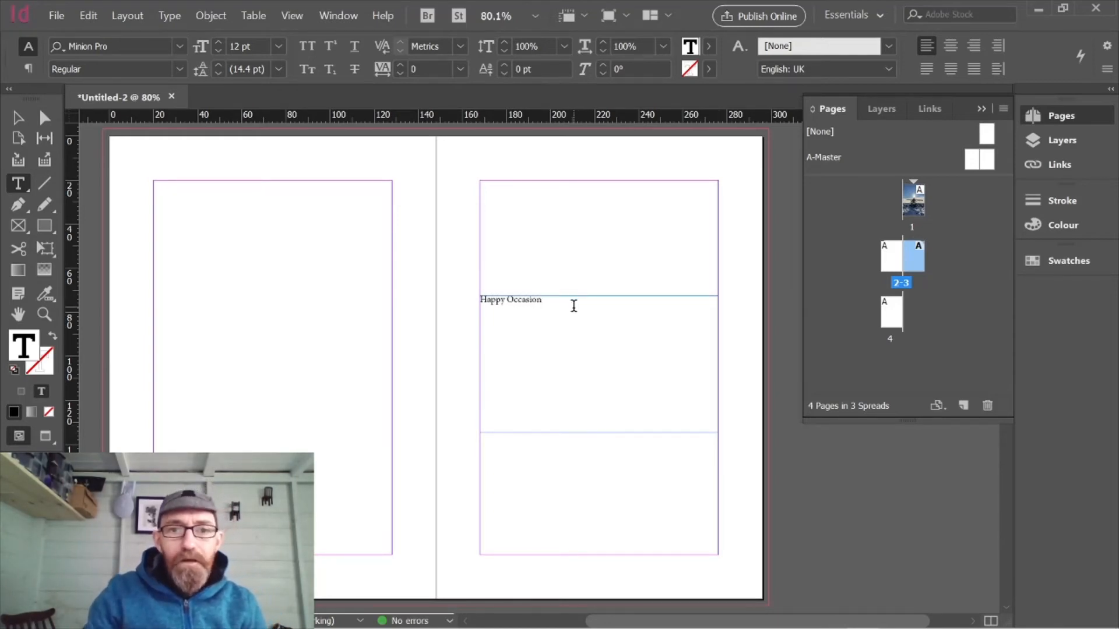
- Centre-align the "Happy Occasion" text and set its font to Gill Sans MT
left_click_drag(569, 302, 457, 290)
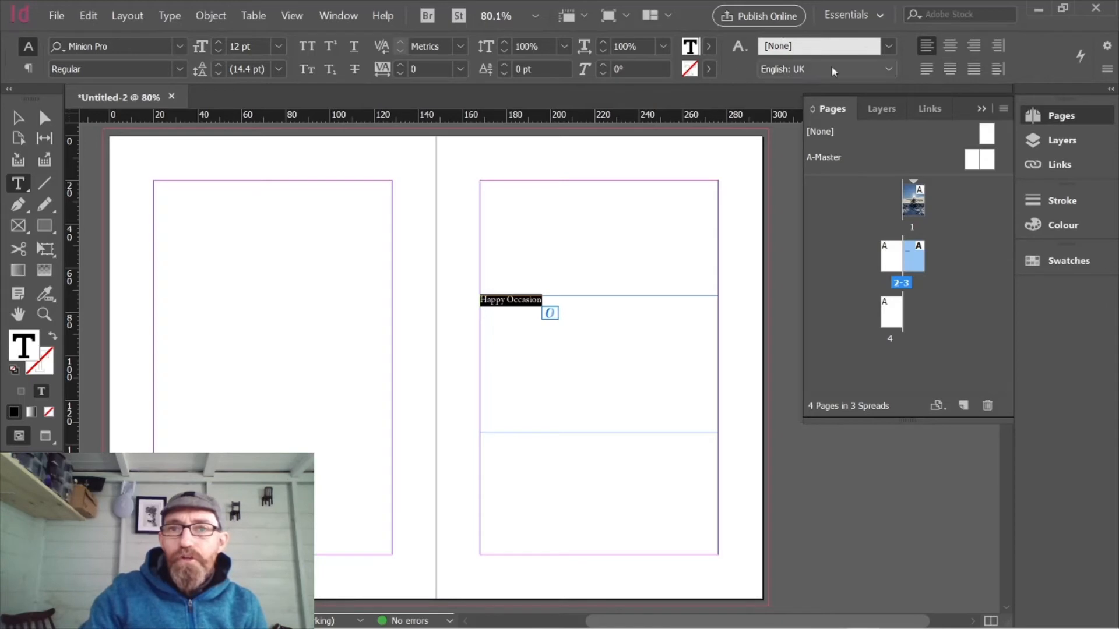
left_click(949, 46)
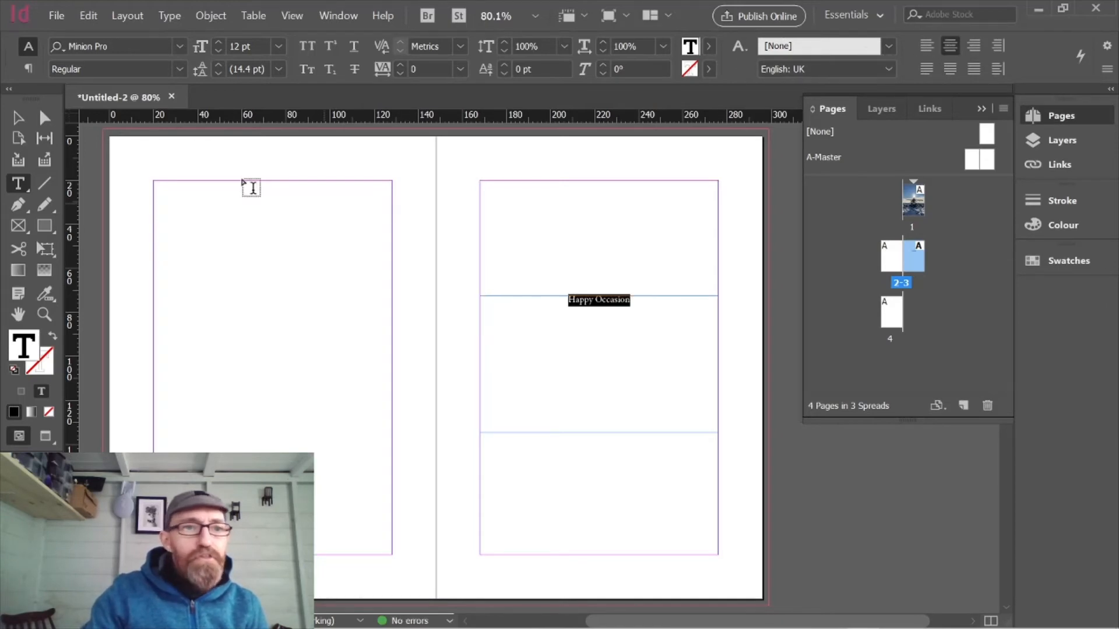
left_click(180, 46)
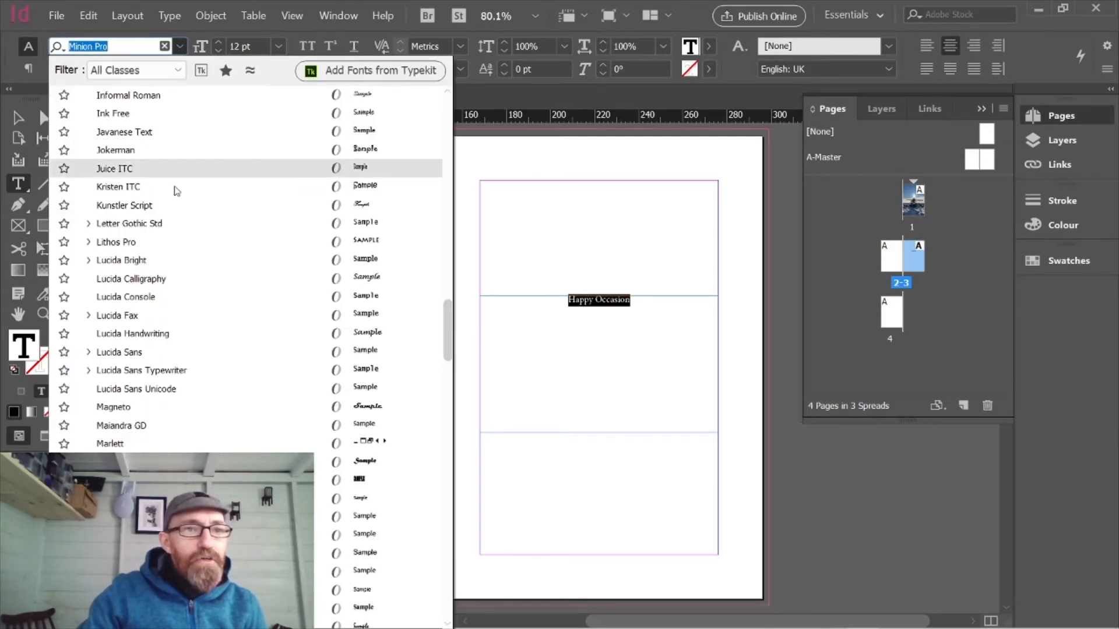
scroll(175, 201, "down", 1)
scroll(175, 202, "down", 1)
scroll(176, 202, "up", 1)
scroll(175, 202, "down", 1)
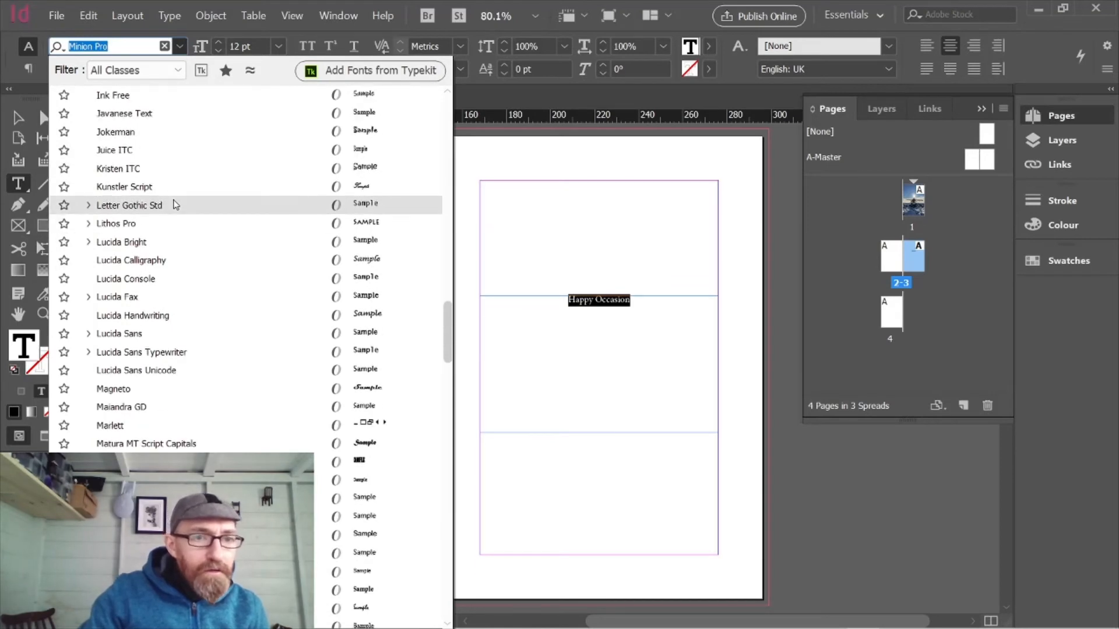
scroll(176, 202, "up", 1)
scroll(176, 202, "up", 15)
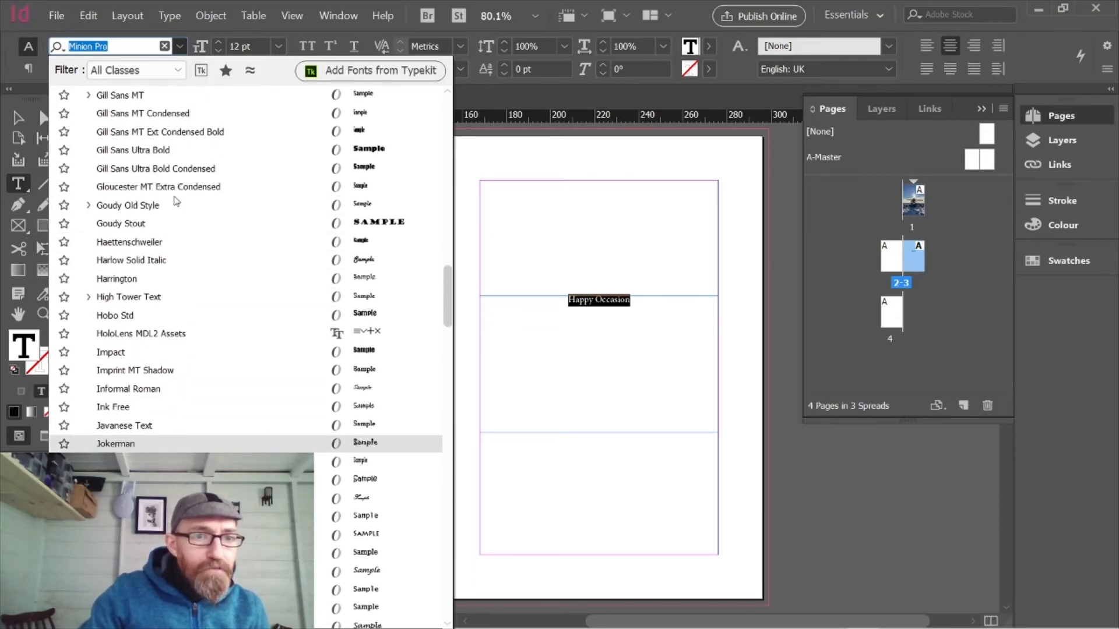
left_click(115, 114)
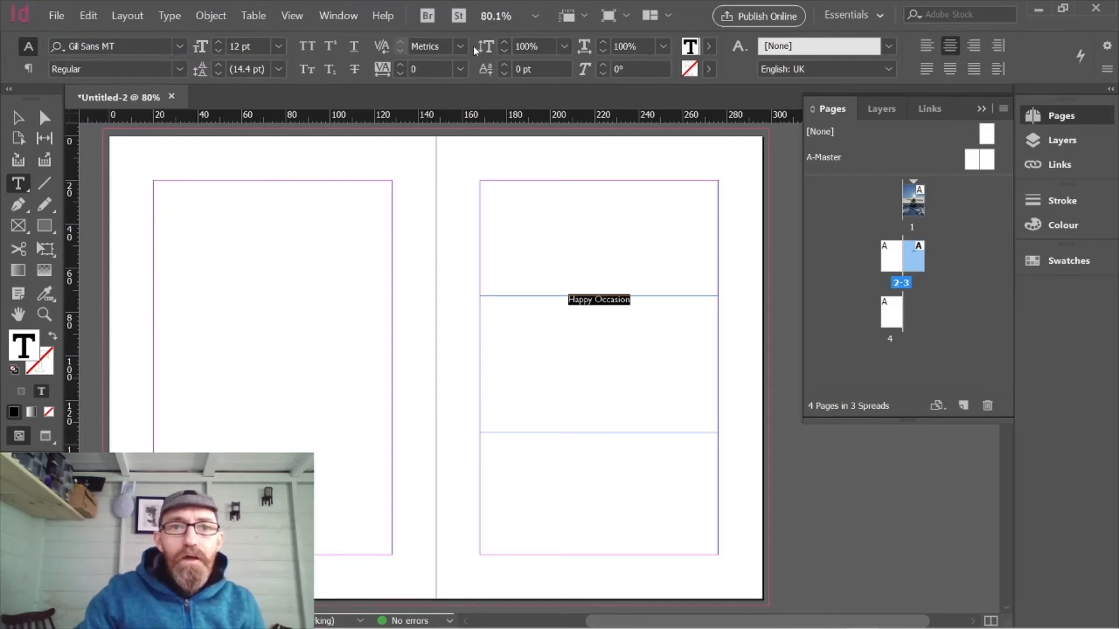
- Set the "Happy Occasion" text to 36 pt in the Bold style
left_click(278, 46)
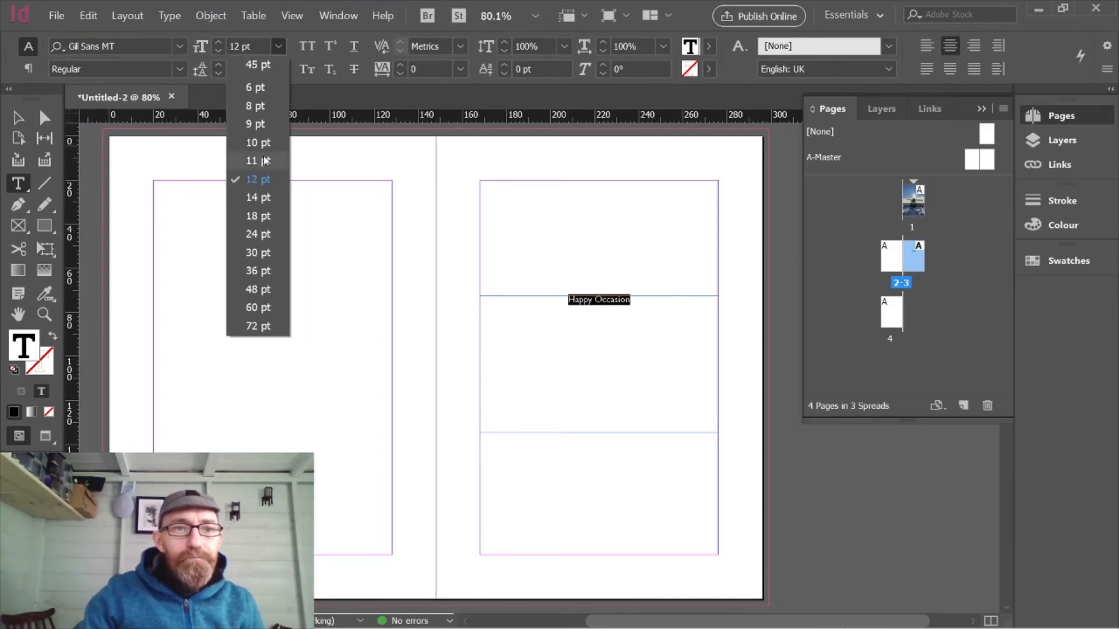
left_click(259, 271)
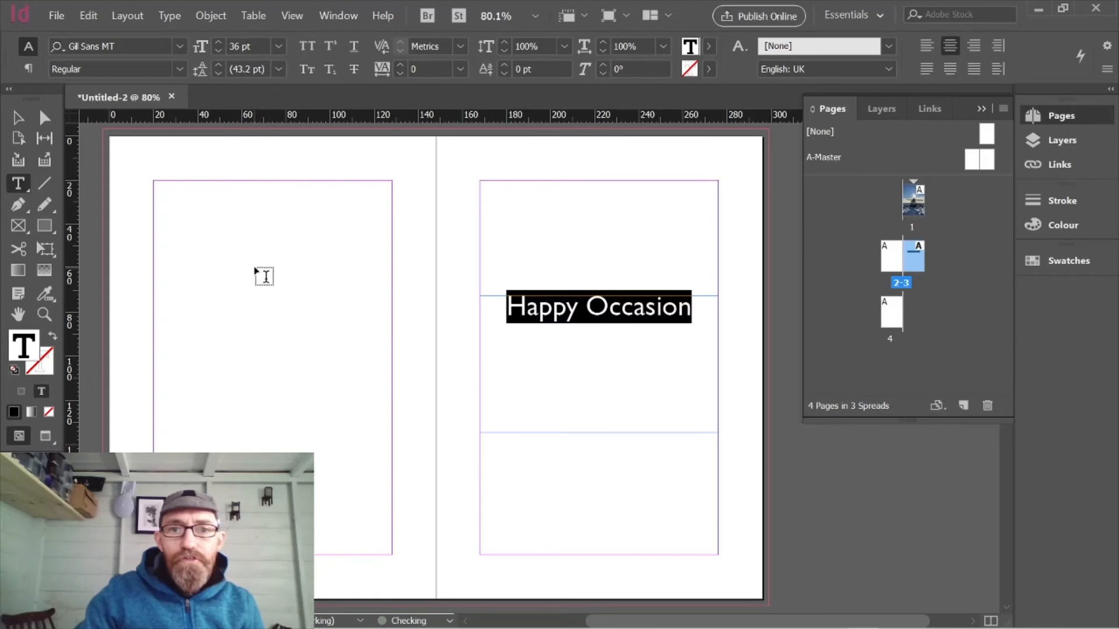
left_click(177, 68)
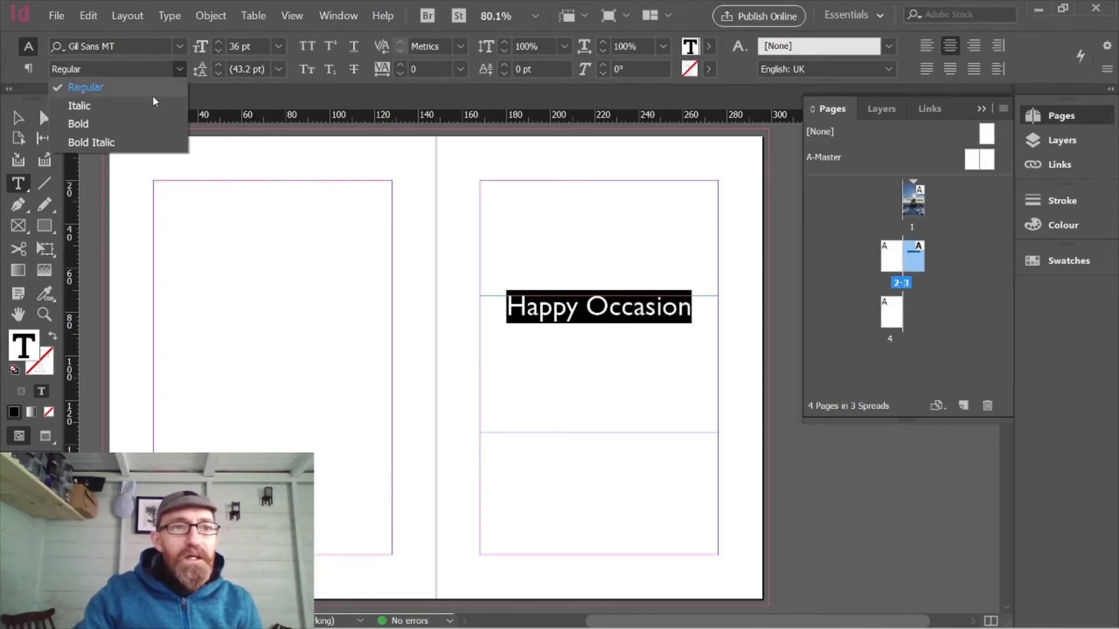
left_click(105, 125)
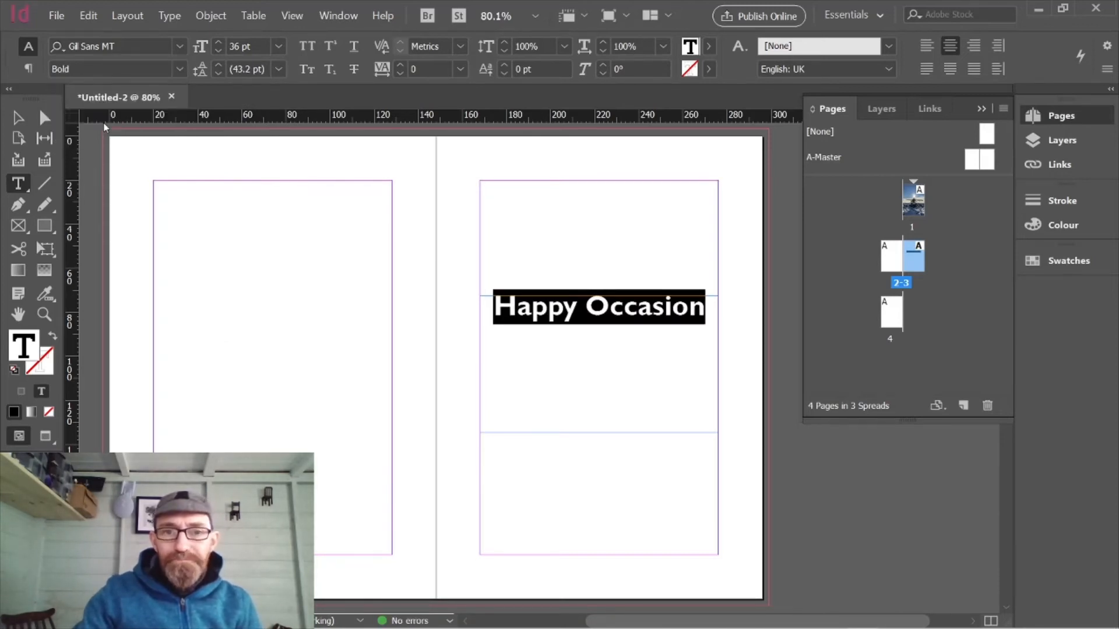
- Shorten the "Happy Occasion" frame to about 19.5 mm high and move it to mid-height on page 3, at about Y 94.75 mm
left_click(18, 121)
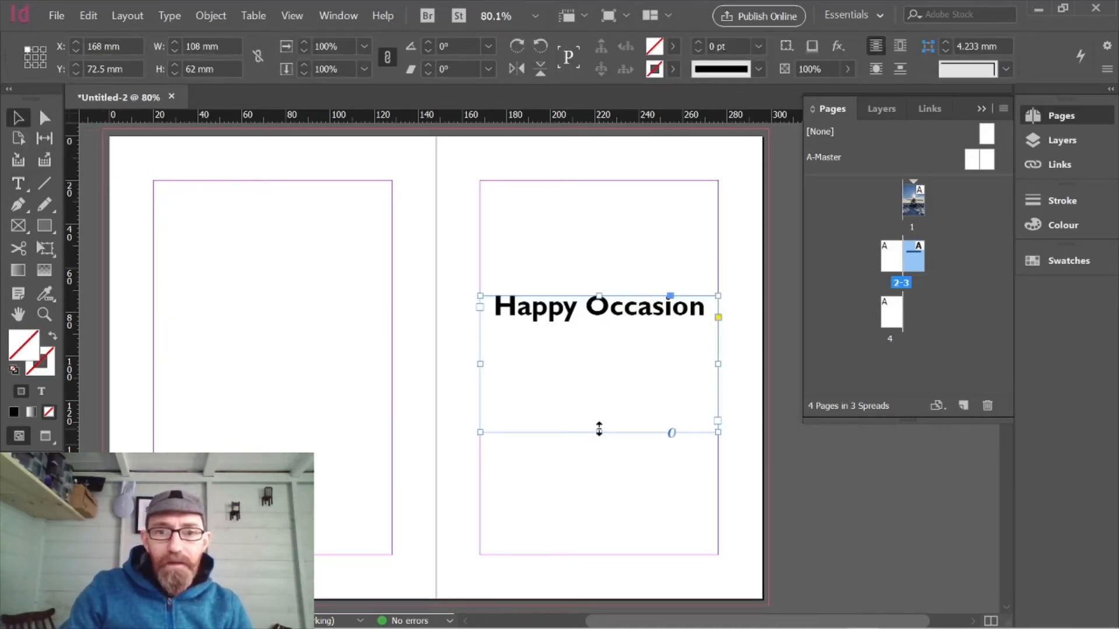
left_click_drag(597, 431, 619, 367)
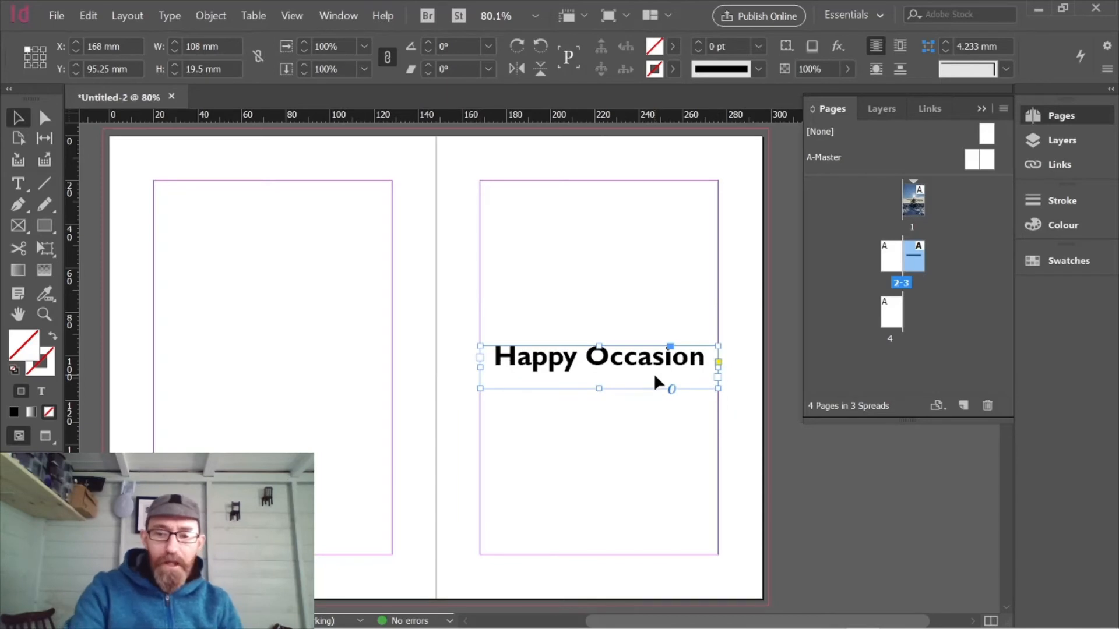
key("Up")
key("Up")
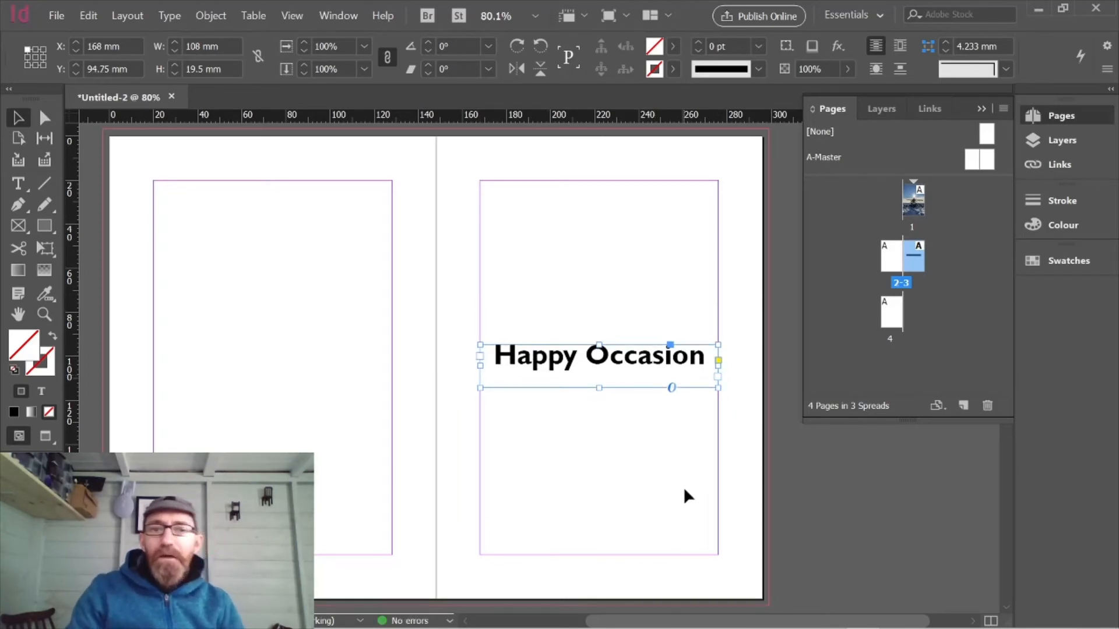
left_click(685, 494)
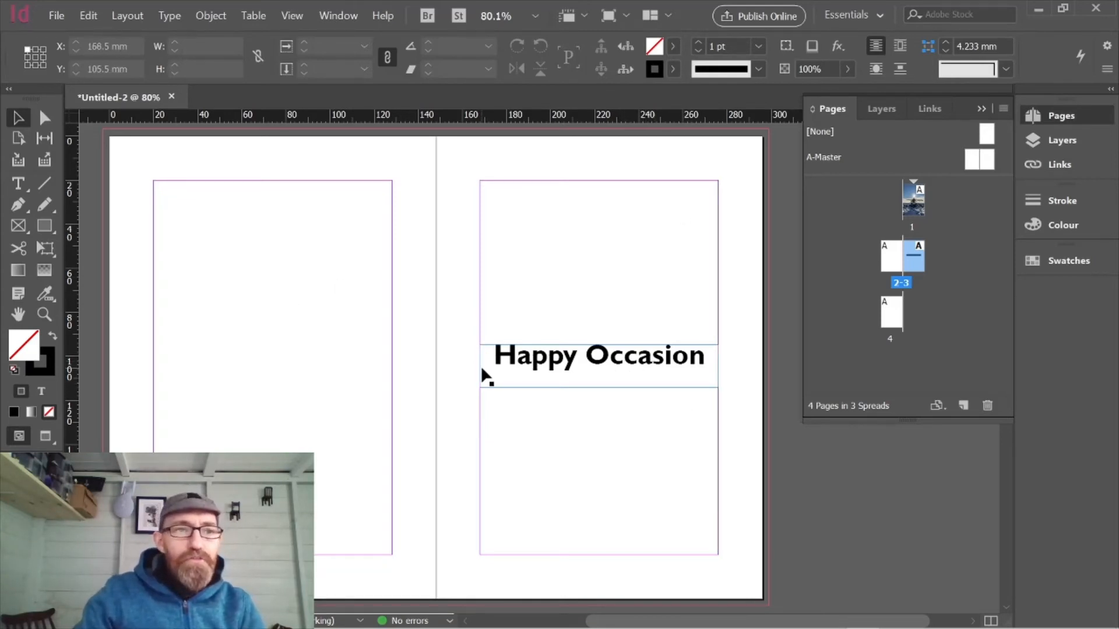
- Recolour the "Happy Occasion" text on page 3 with the cyan swatch C=100 M=0 Y=0 K=0
left_click(18, 184)
double_click(526, 359)
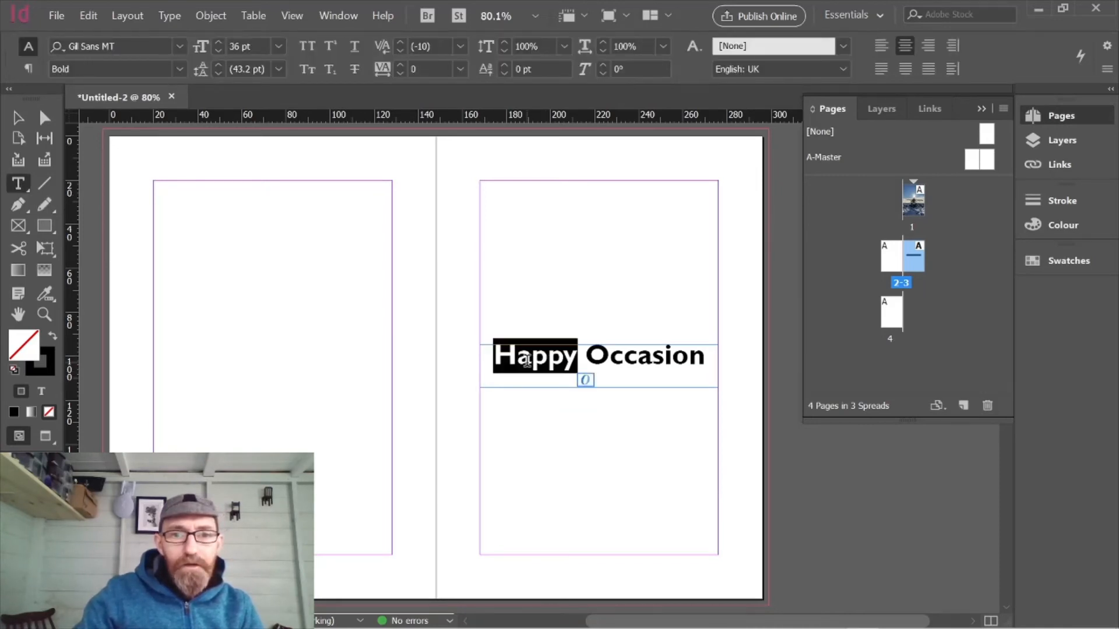
left_click_drag(499, 357, 724, 371)
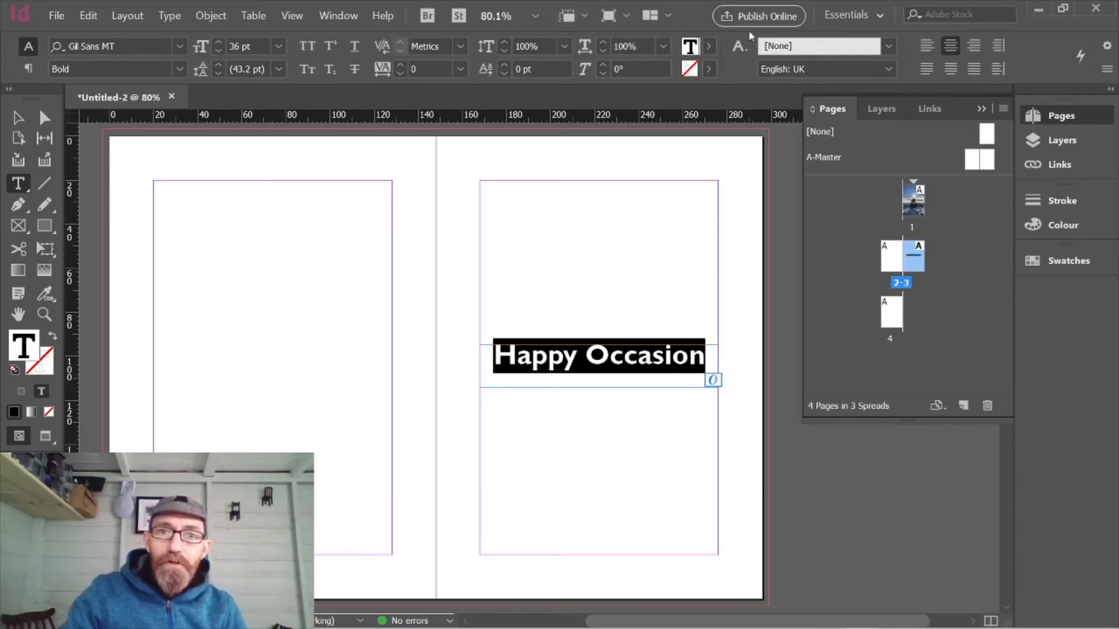
left_click(708, 47)
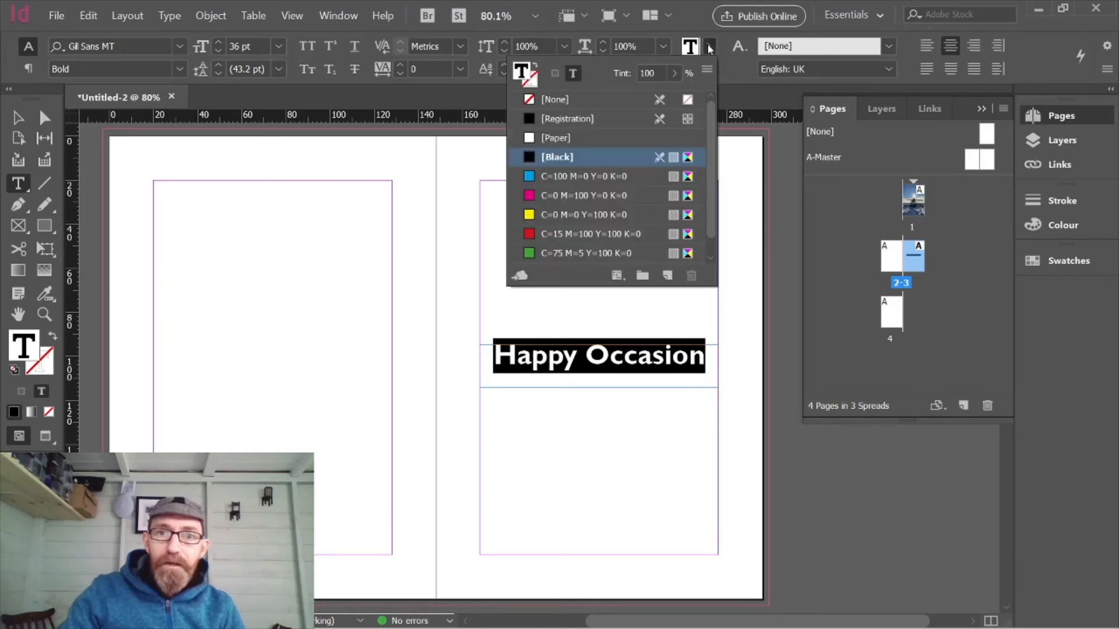
left_click_drag(712, 124, 711, 151)
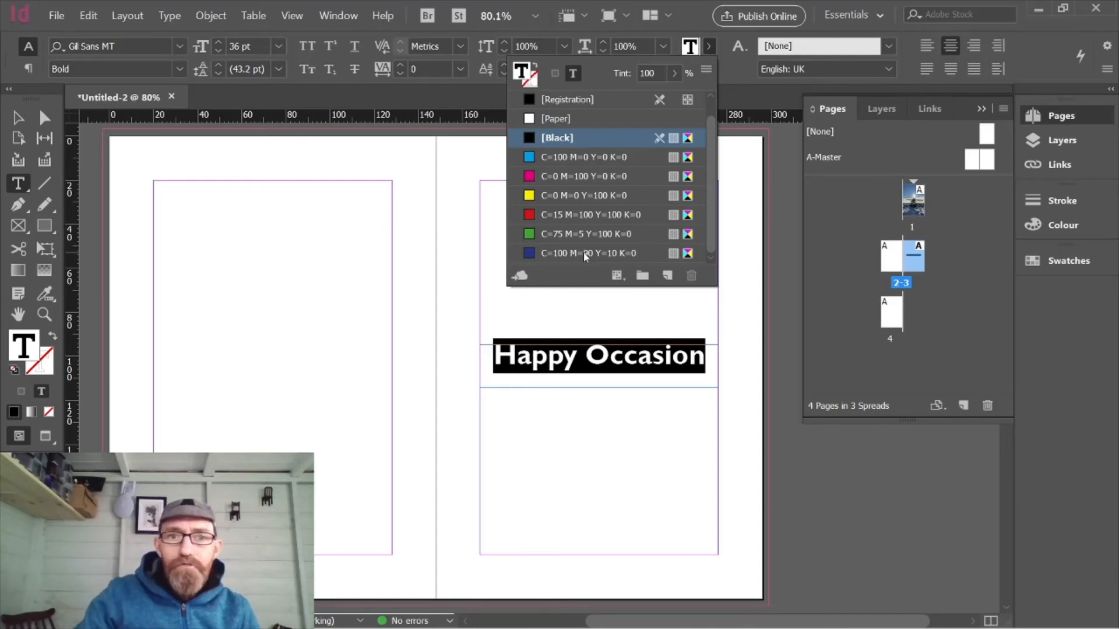
left_click(565, 156)
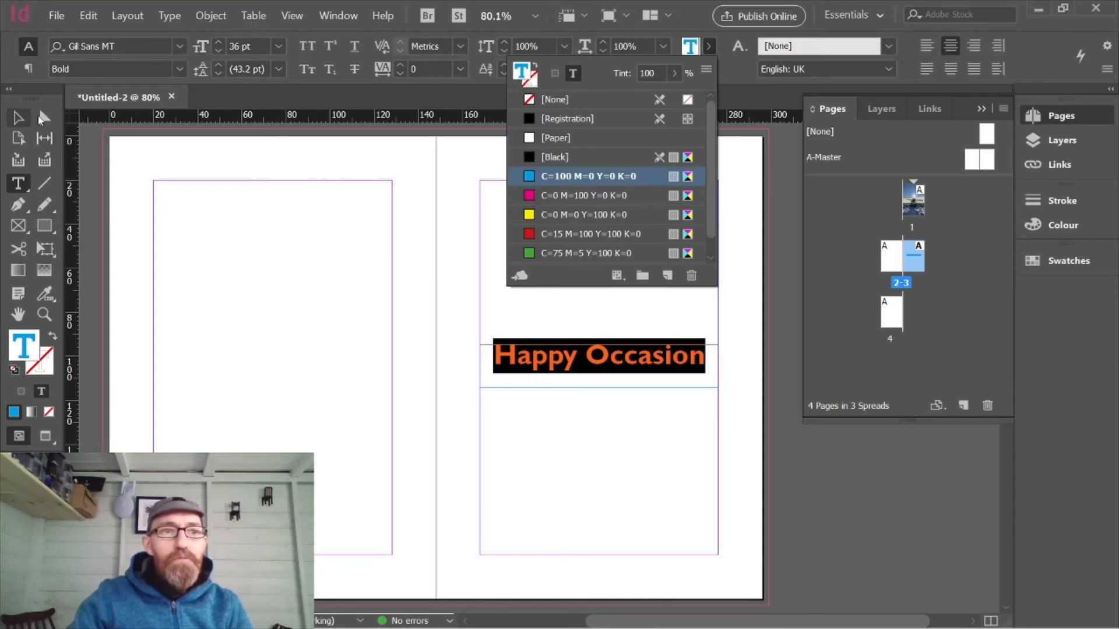
left_click(17, 120)
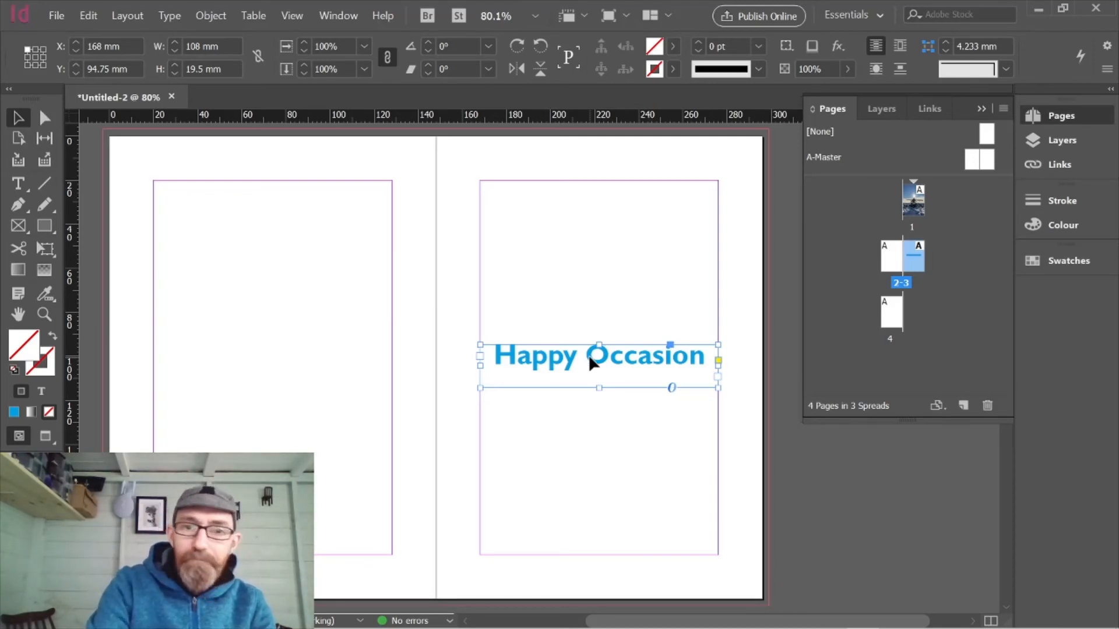
- Copy the "Happy Occasion" frame onto the cover page and place it between the side margins at about Y 45 mm
double_click(914, 201)
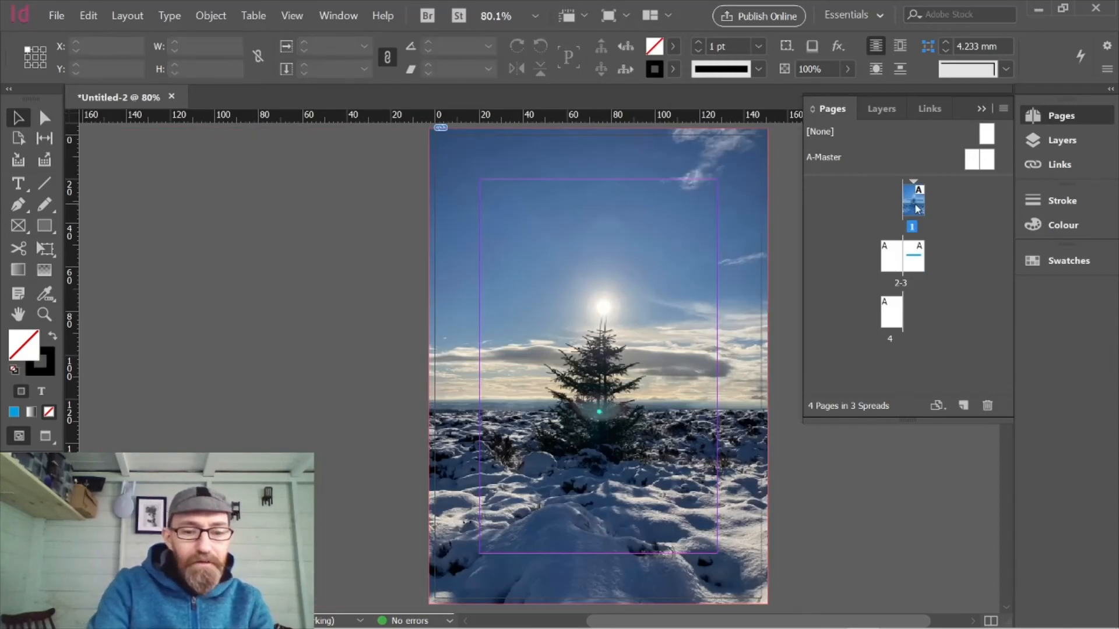
key("ctrl+alt+shift+v")
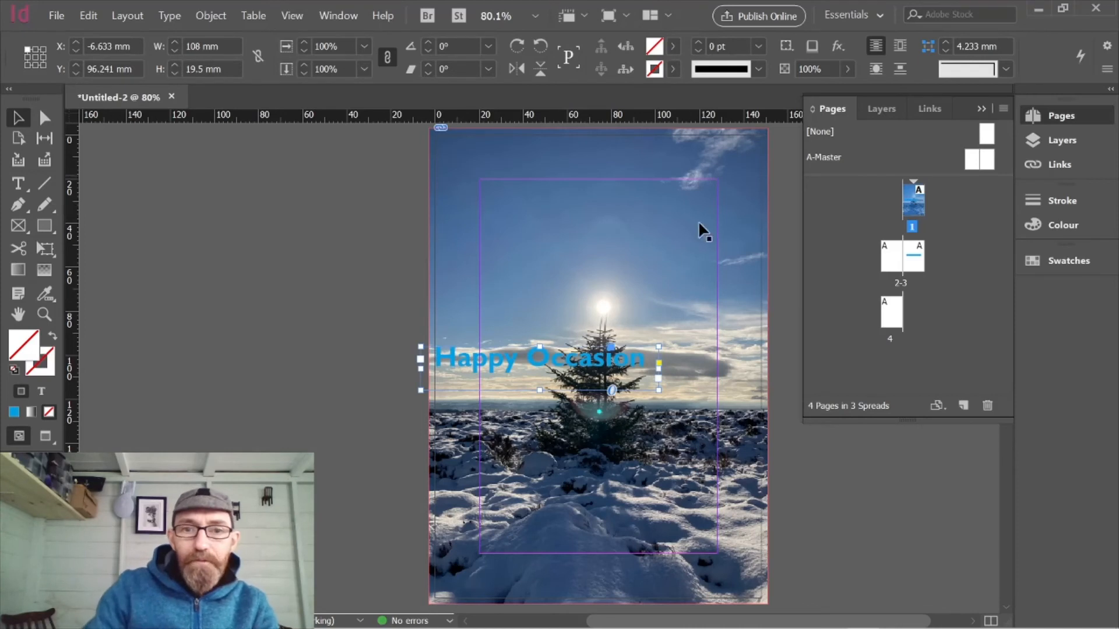
left_click_drag(572, 366, 632, 247)
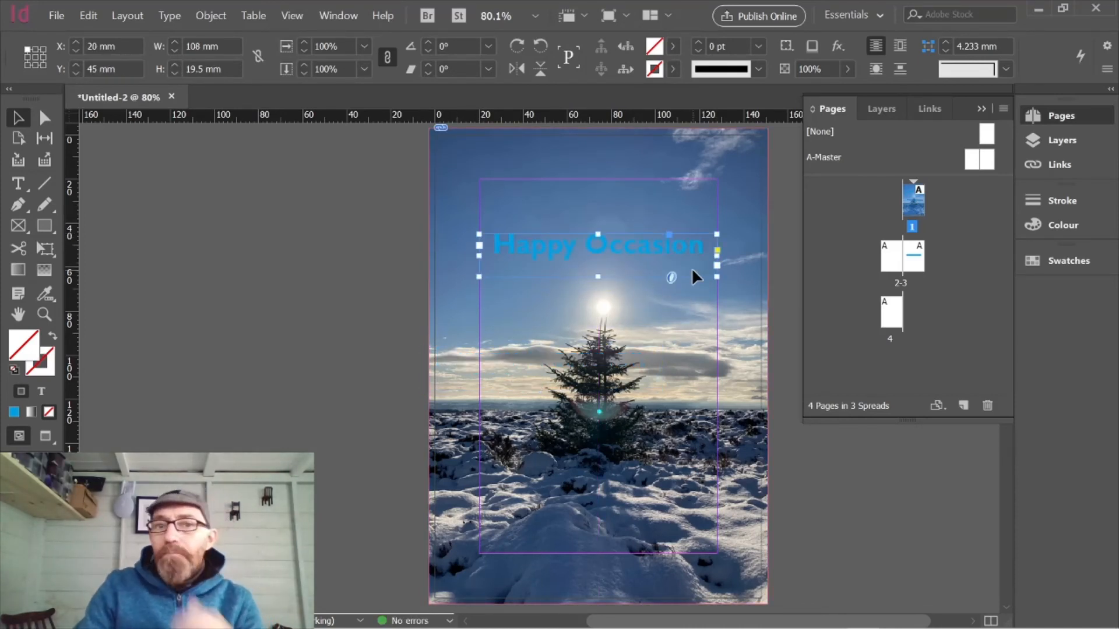
- Set the colour of the cover's "Happy Occasion" text to the [Paper] swatch
double_click(628, 248)
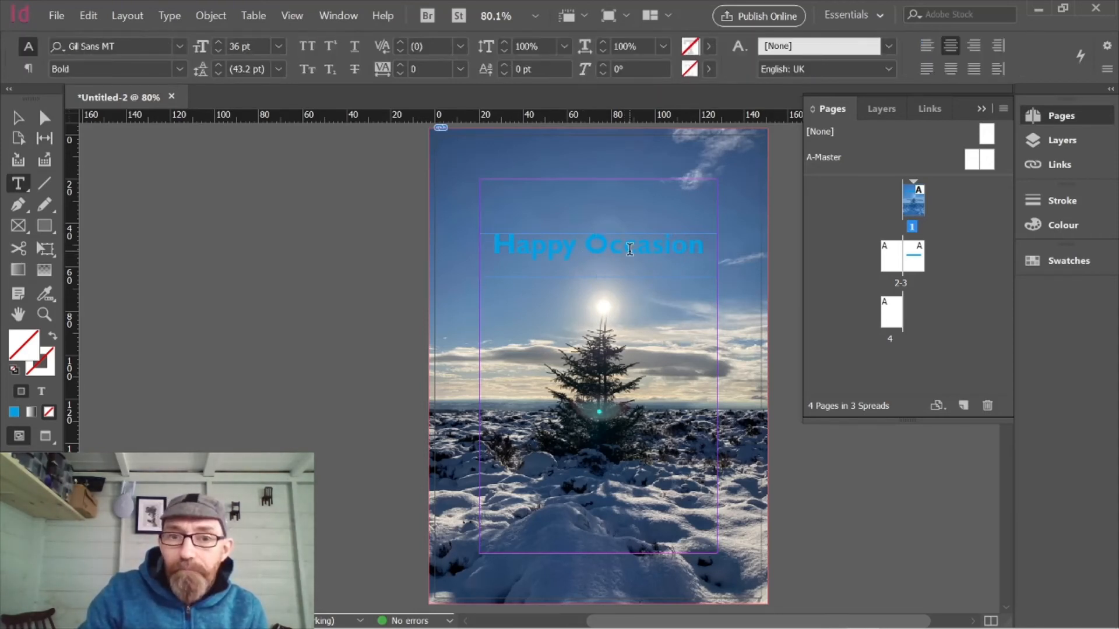
key("ctrl+a")
left_click(708, 47)
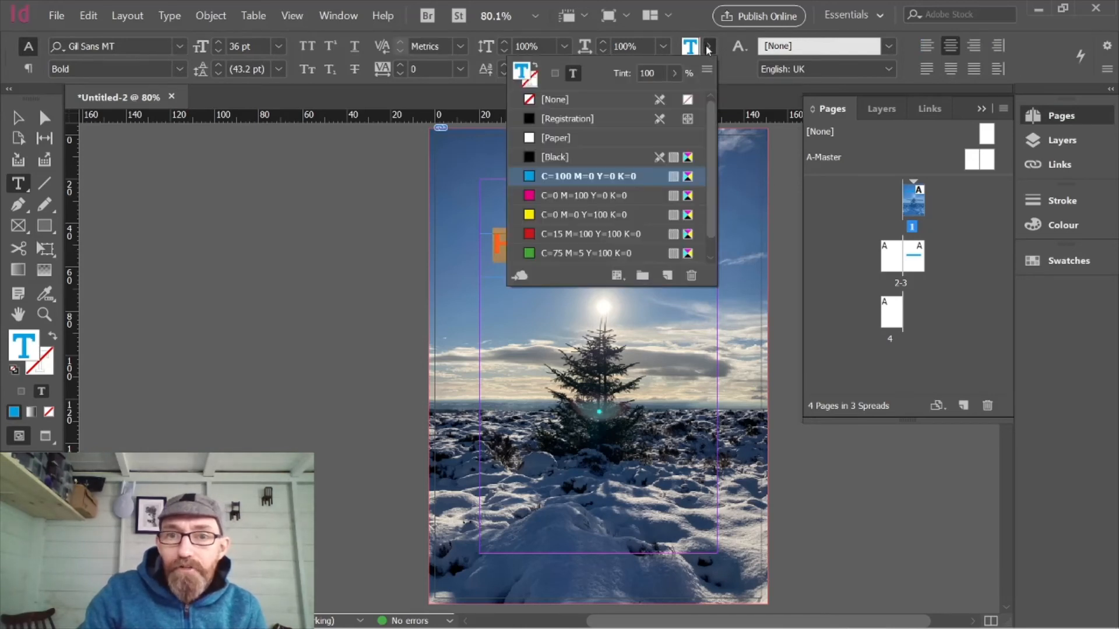
left_click(551, 139)
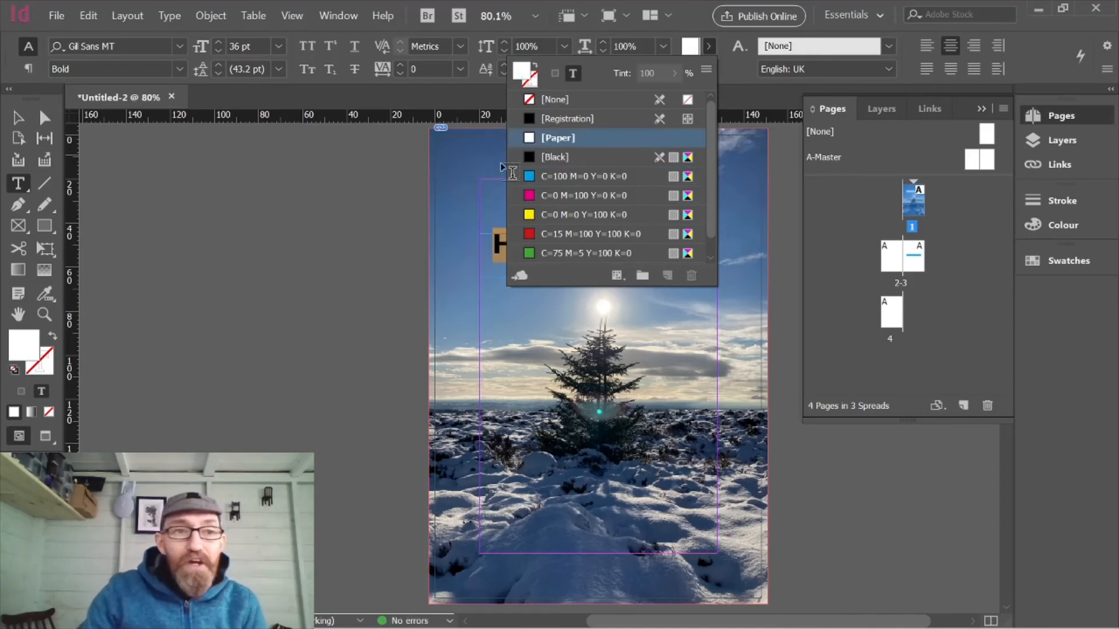
left_click(18, 119)
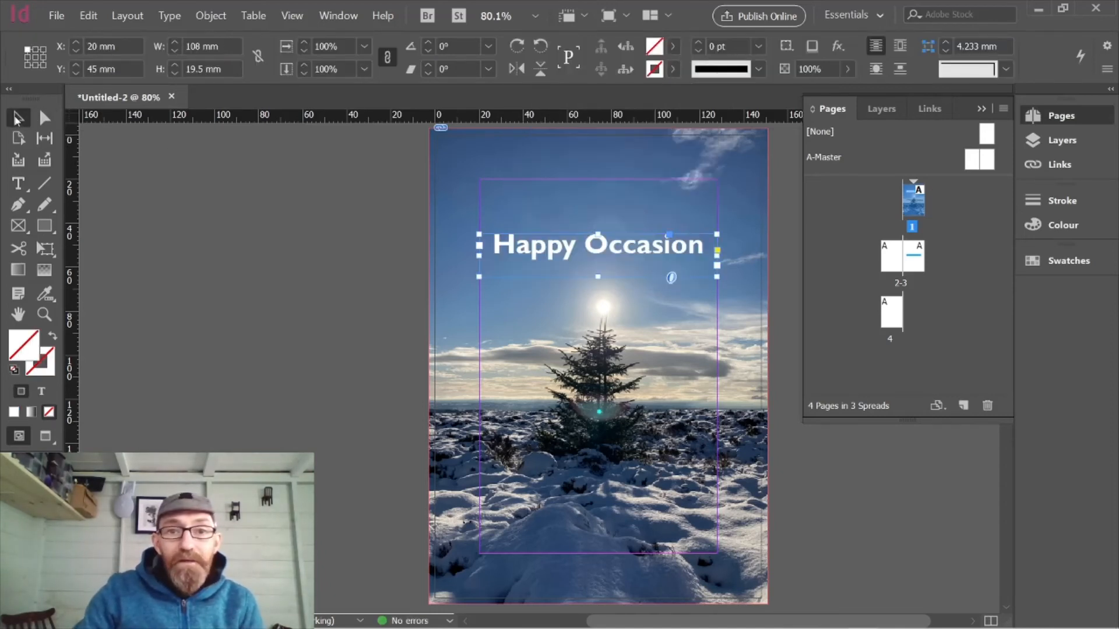
- Move the cover text frame down to Y 61 mm and scale it proportionally to about 92.9 mm wide
left_click_drag(635, 245, 637, 279)
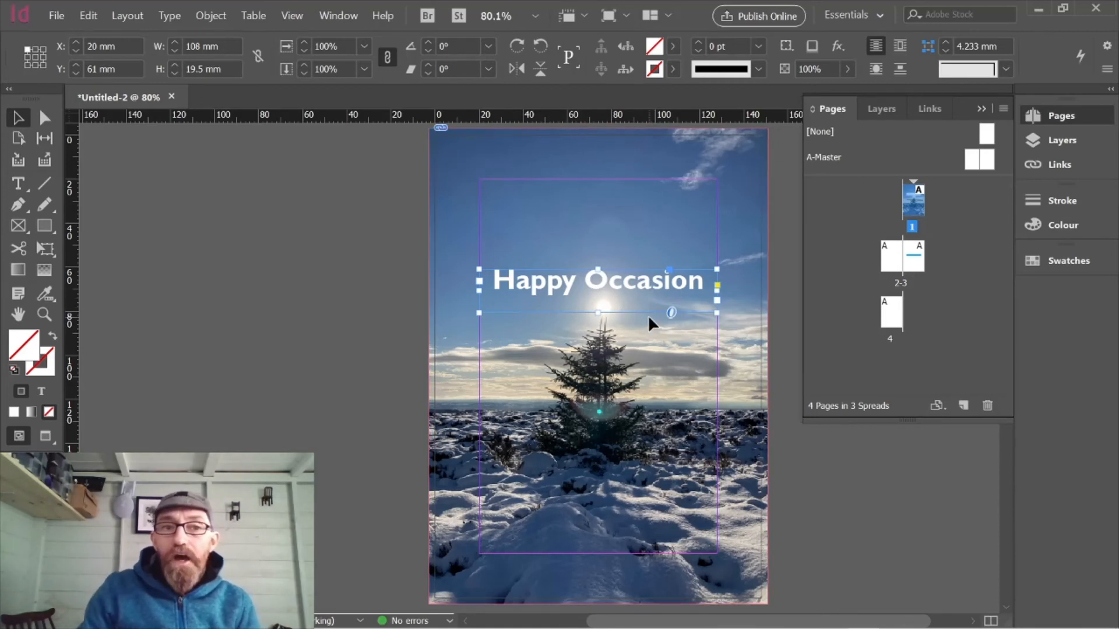
left_click(303, 50)
left_click(304, 50)
left_click(304, 50)
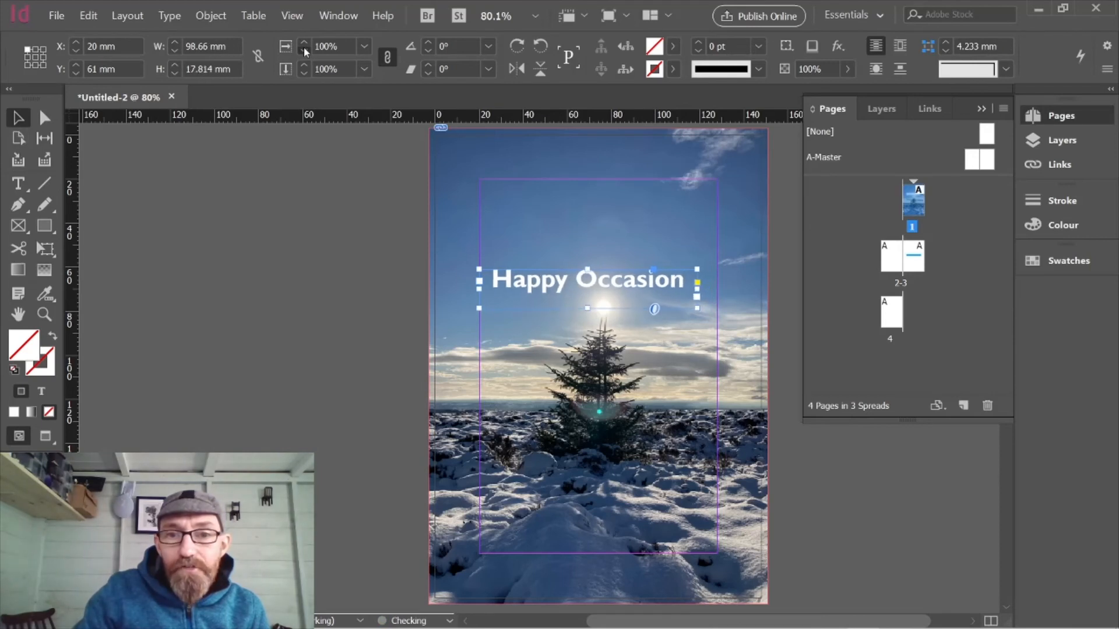
left_click(304, 50)
left_click(304, 50)
left_click(304, 50)
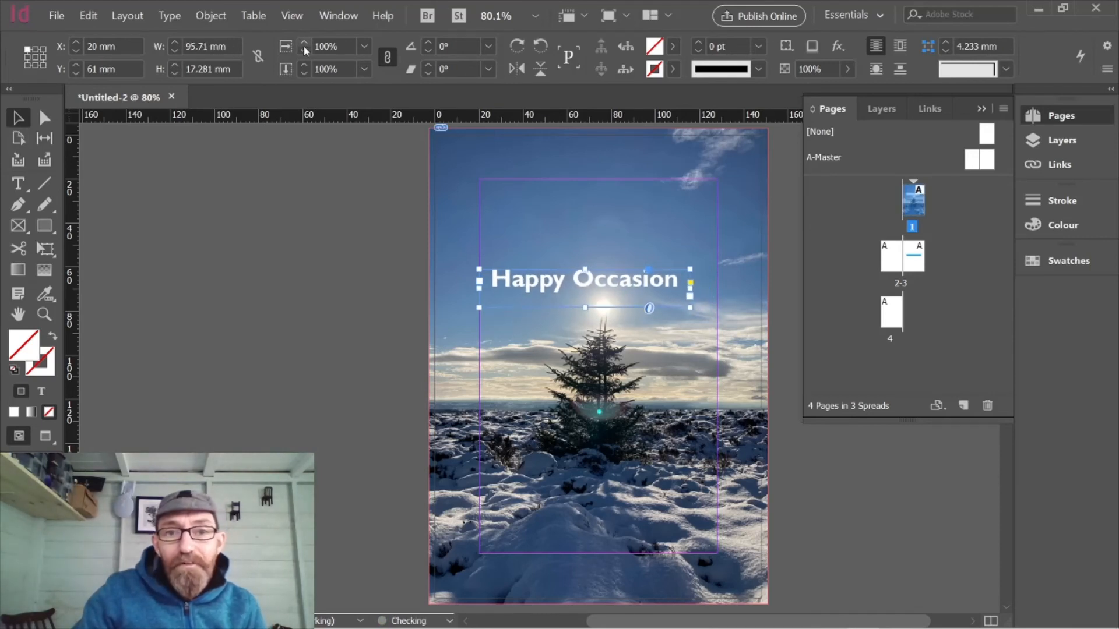
left_click(303, 50)
left_click(303, 50)
left_click(303, 50)
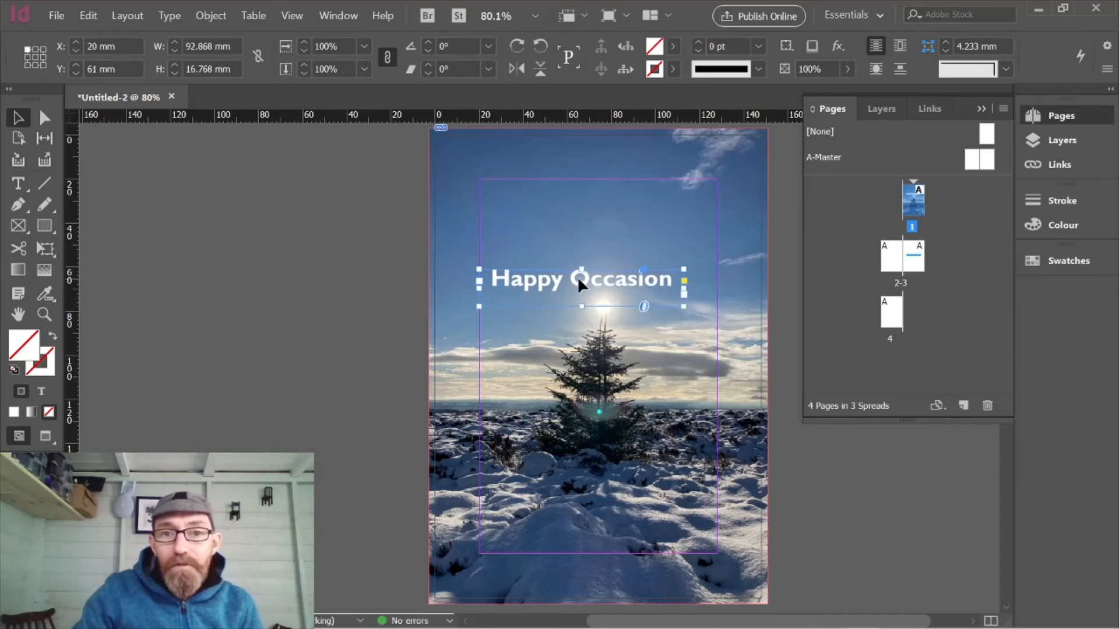
- Place the cover text over the sun at about X 31.4, Y 74.25 mm and scale it to about 90.1 mm wide
left_click_drag(613, 280, 638, 317)
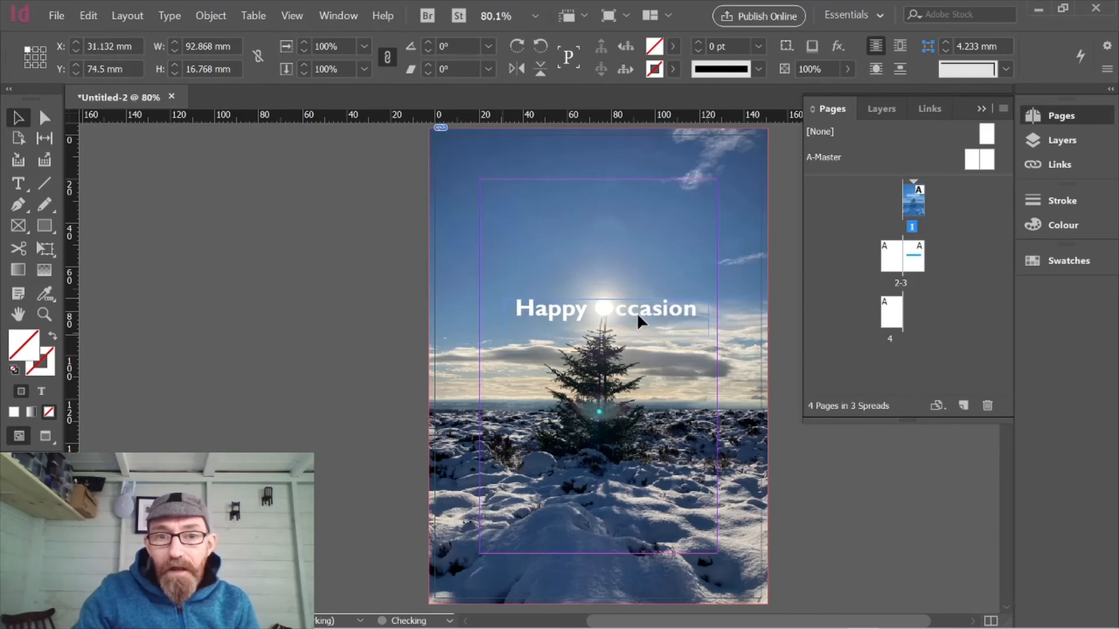
left_click(305, 51)
left_click(304, 50)
left_click(304, 50)
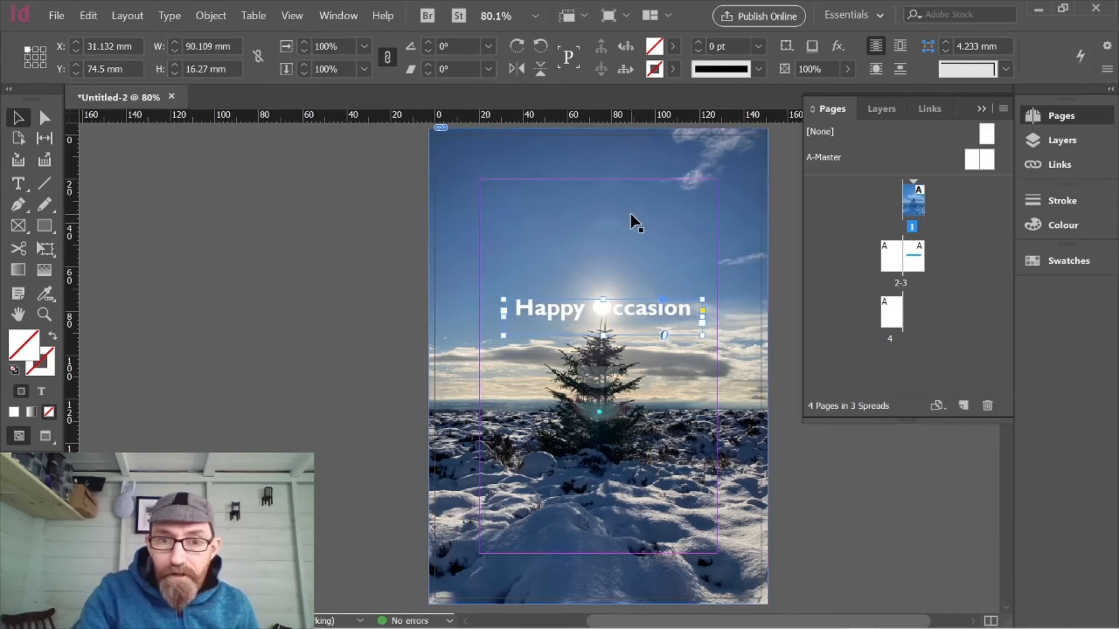
key("Right")
key("Up")
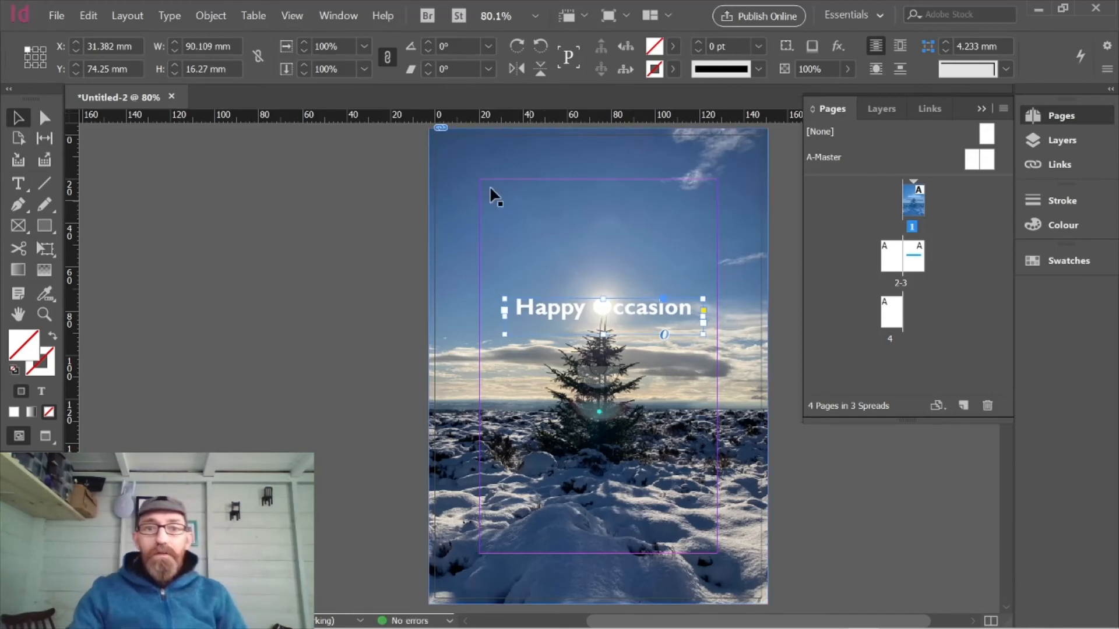
- Check the cover and the inside spread in Preview screen mode, and return to Normal mode
left_click(626, 17)
left_click(638, 65)
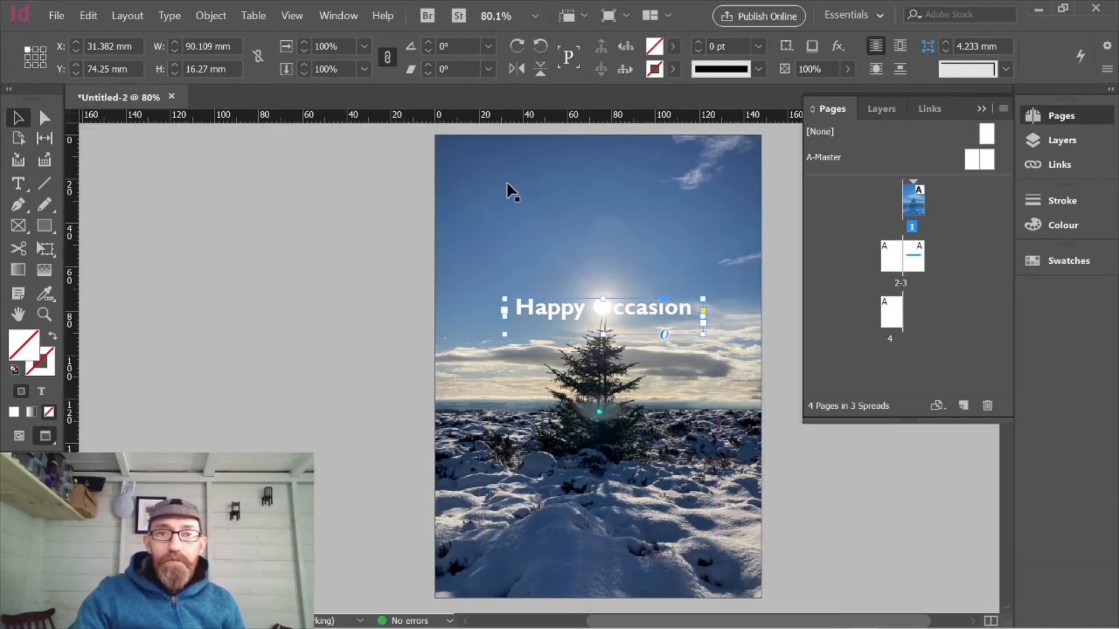
left_click(331, 263)
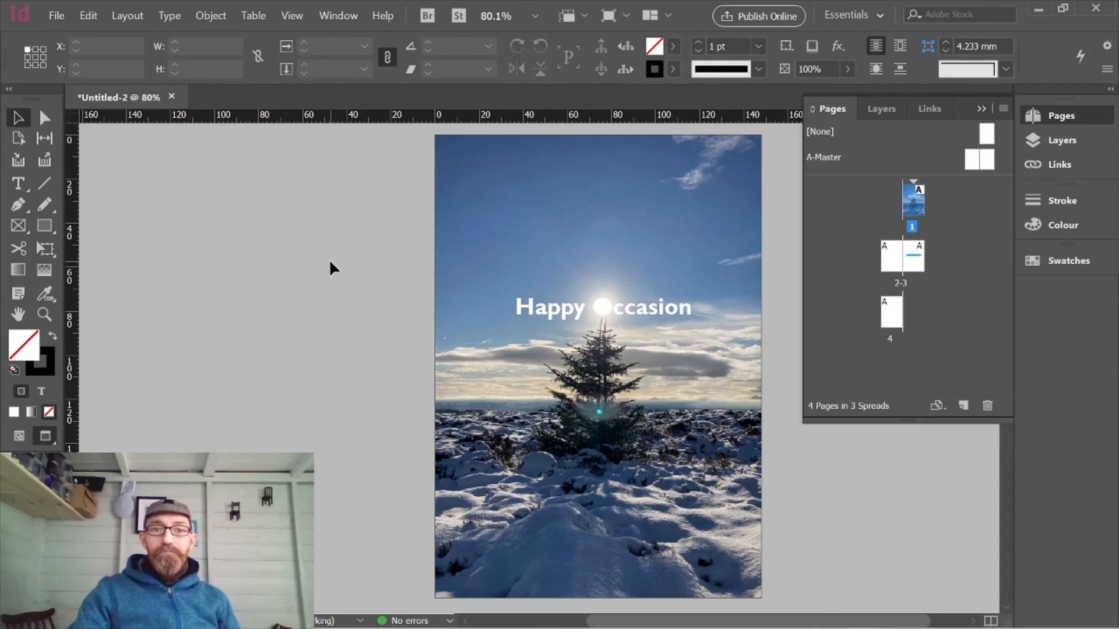
double_click(892, 264)
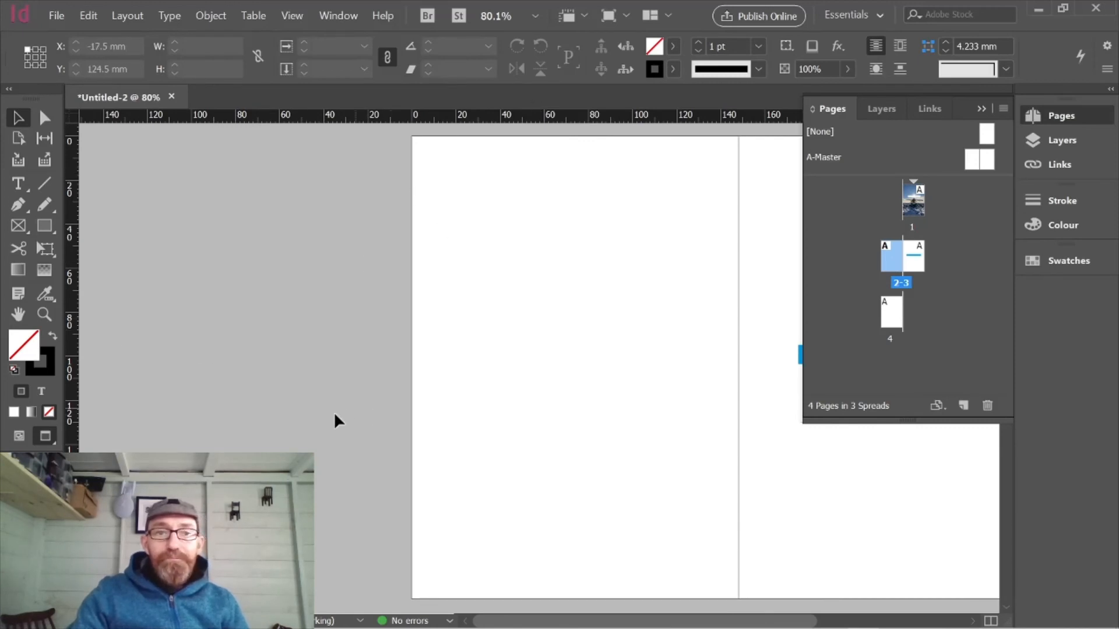
left_click_drag(574, 621, 669, 620)
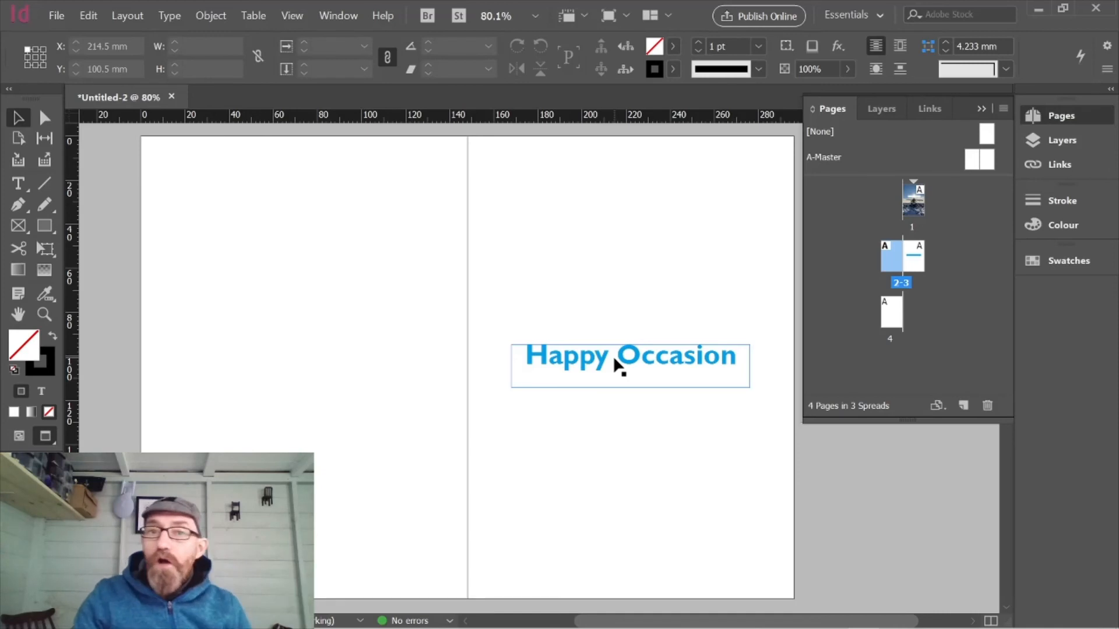
left_click(616, 17)
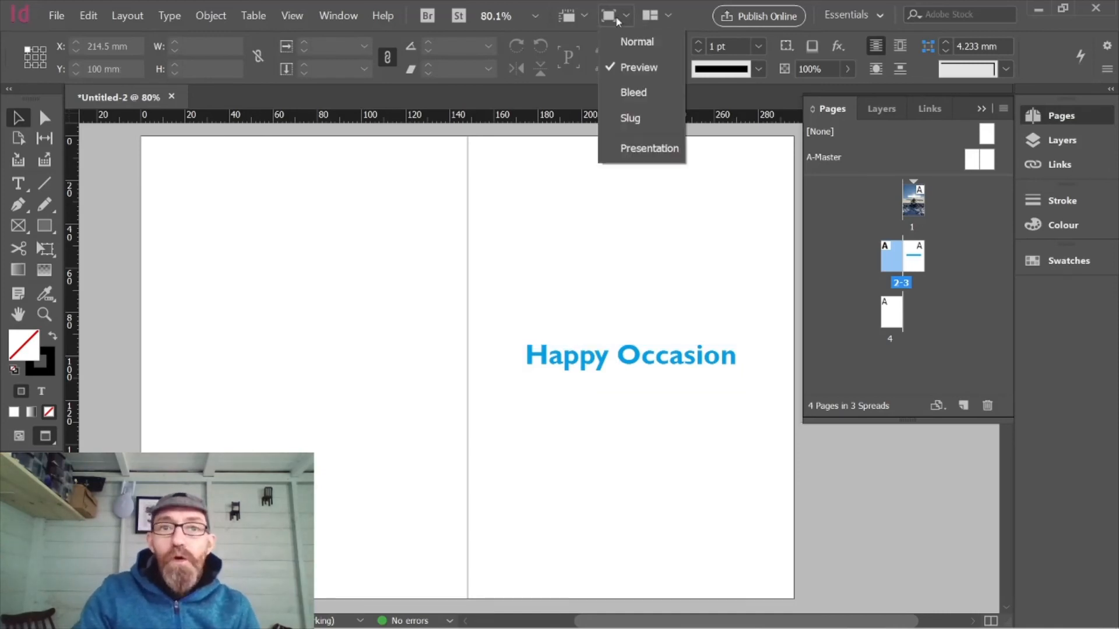
left_click(635, 42)
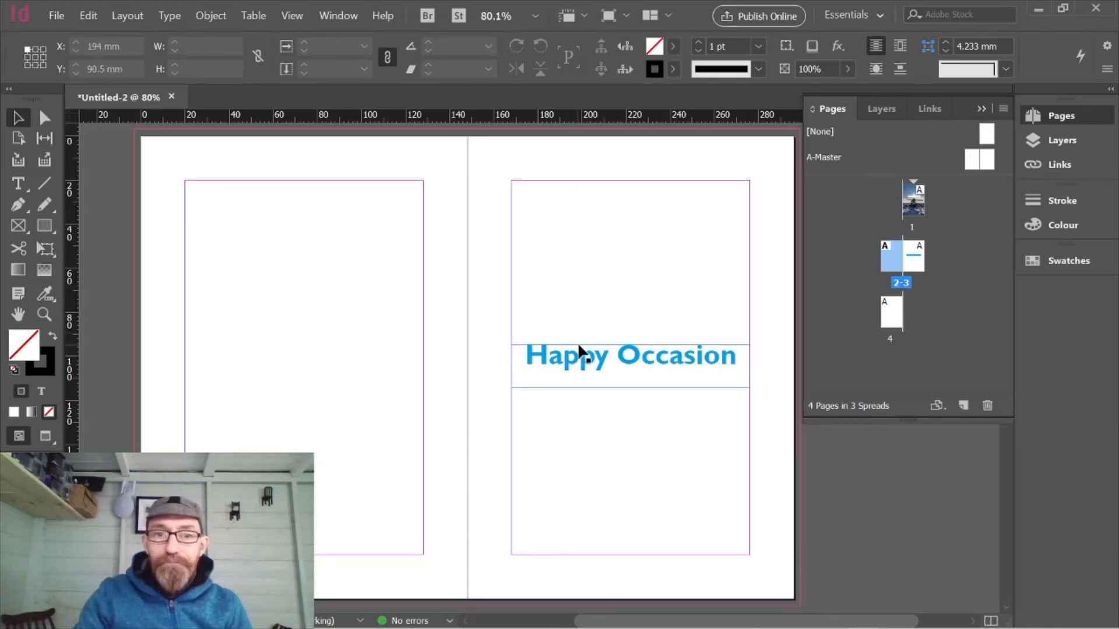
- Set the colour of the "Happy Occasion" text on page 3 to [Black] and deselect its frame
double_click(606, 358)
triple_click(603, 353)
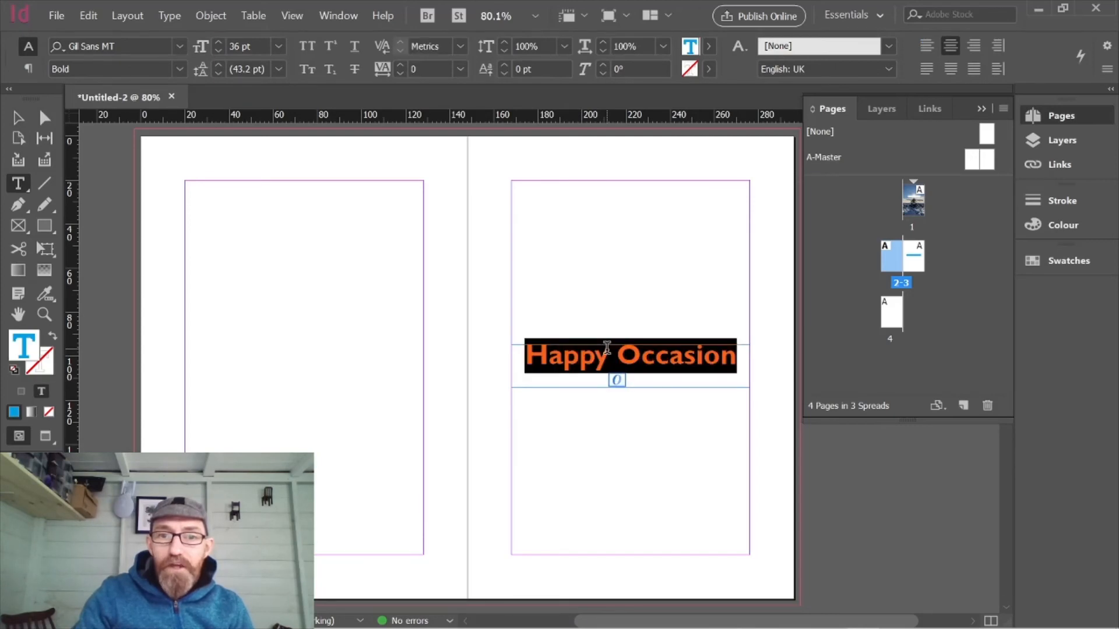
left_click(709, 46)
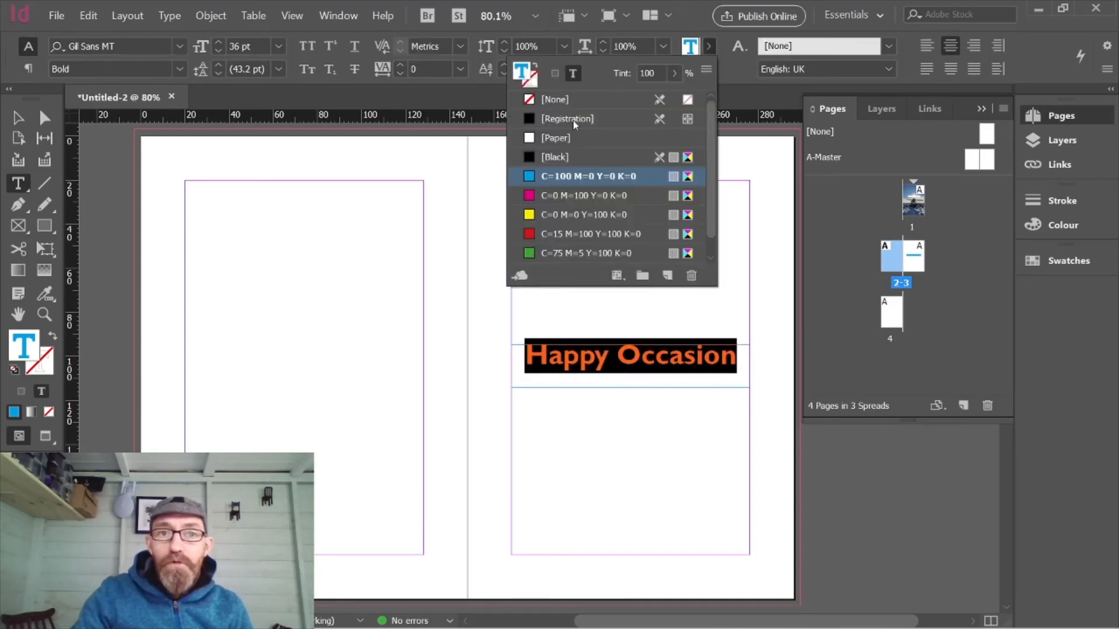
left_click(564, 158)
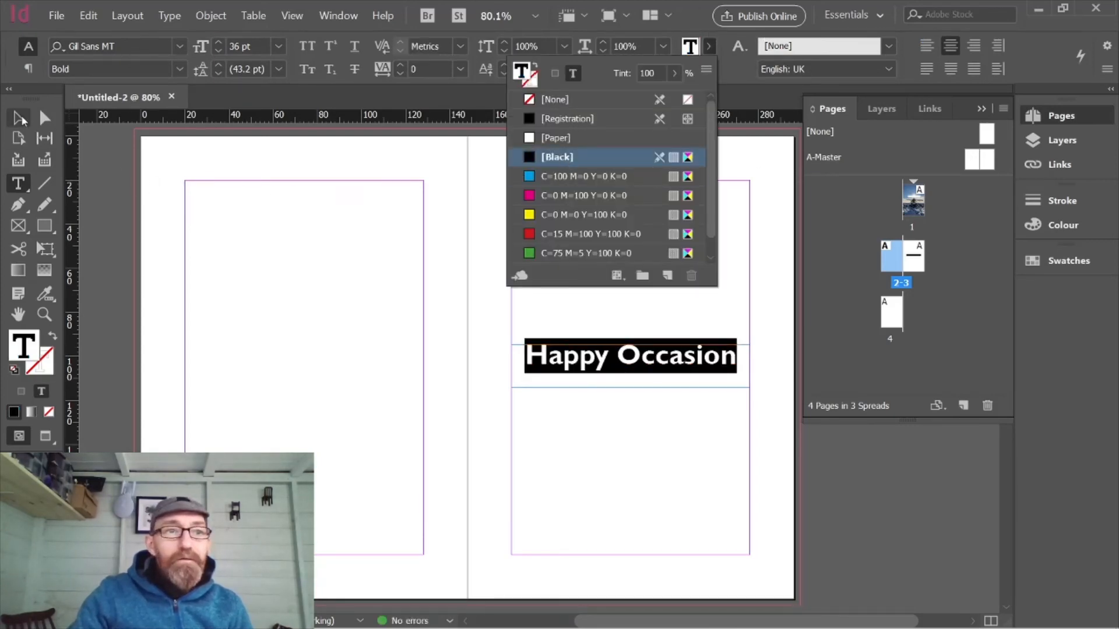
left_click(19, 118)
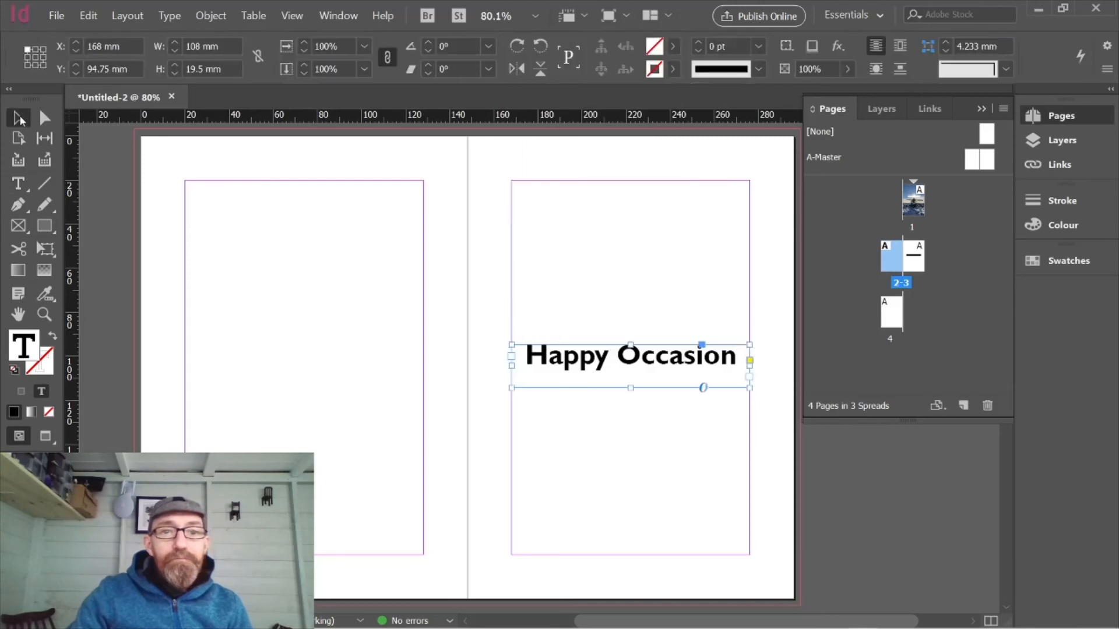
left_click(665, 262)
key("d")
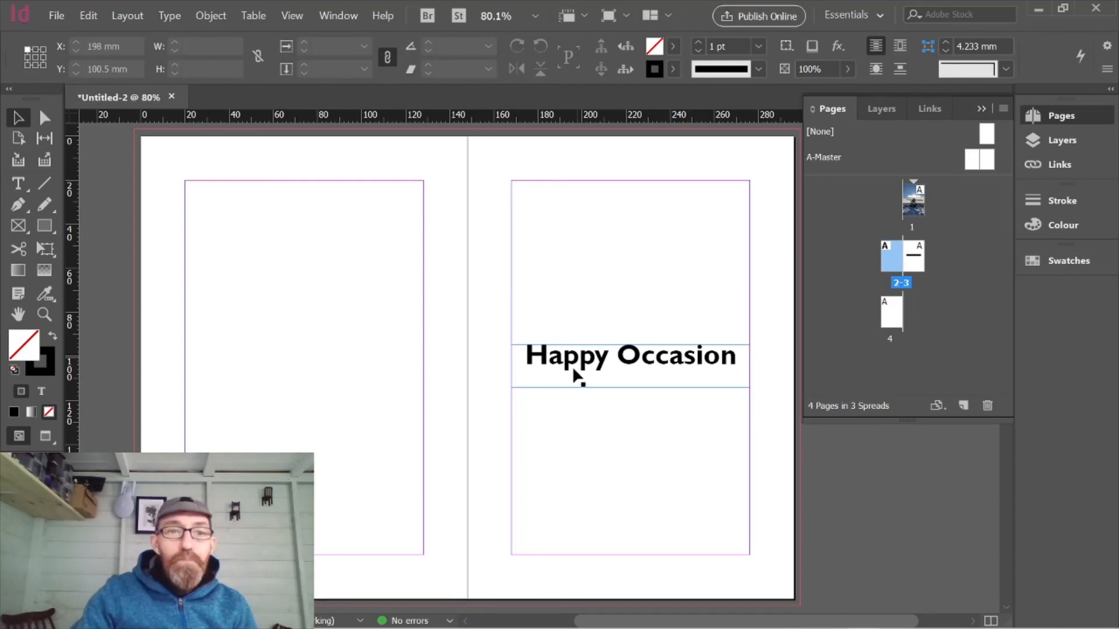
- Draw a rectangle frame about 302 by 216 mm over the whole inside spread, from bleed edge to bleed edge
left_click_drag(552, 395, 518, 391)
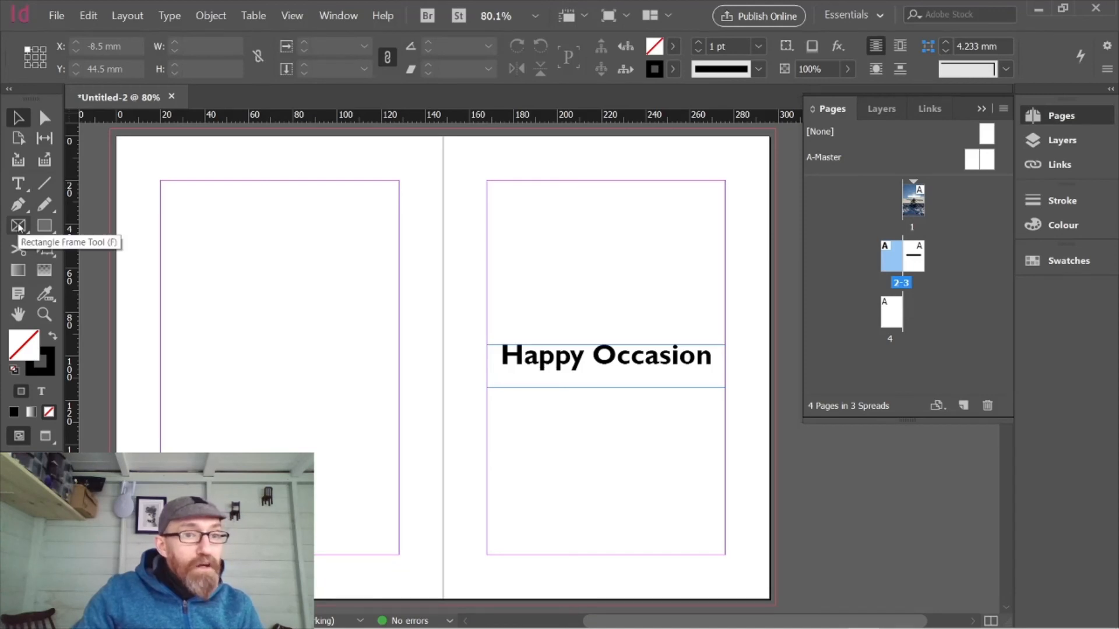
left_click(18, 226)
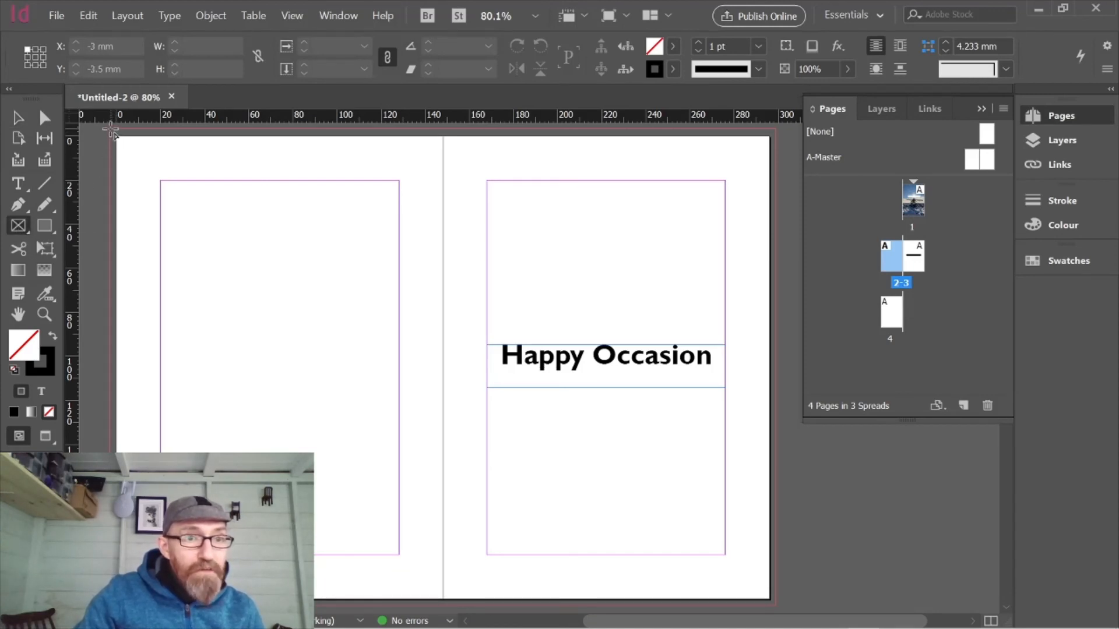
left_click_drag(109, 128, 777, 606)
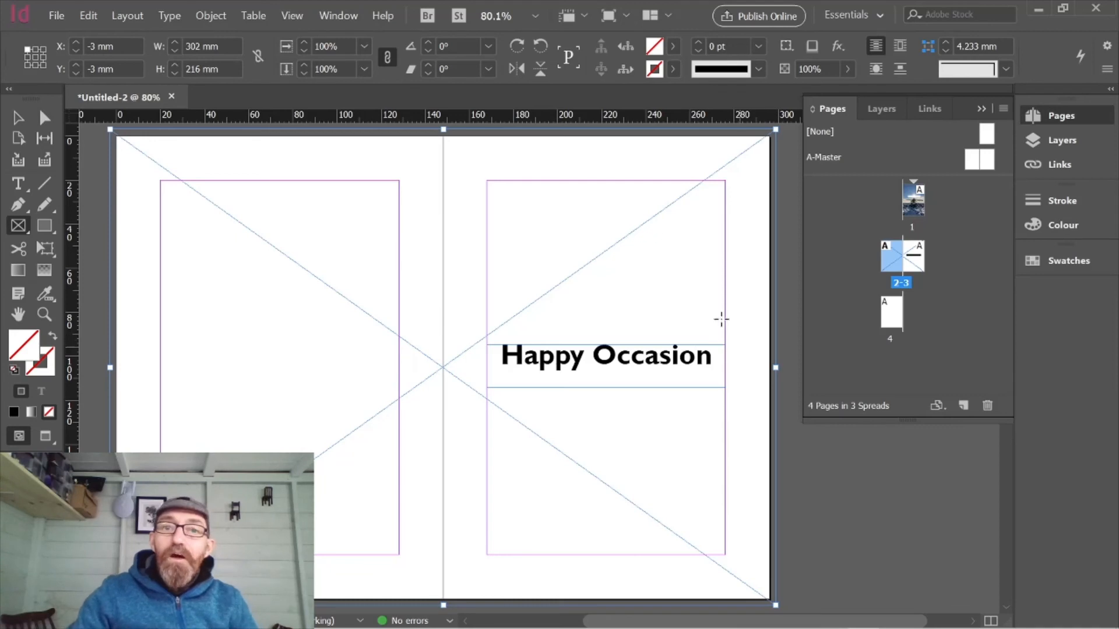
- Fill the spread-wide frame with the C=100 M=0 Y=0 K=0 swatch and send it to the back behind the text
left_click(673, 46)
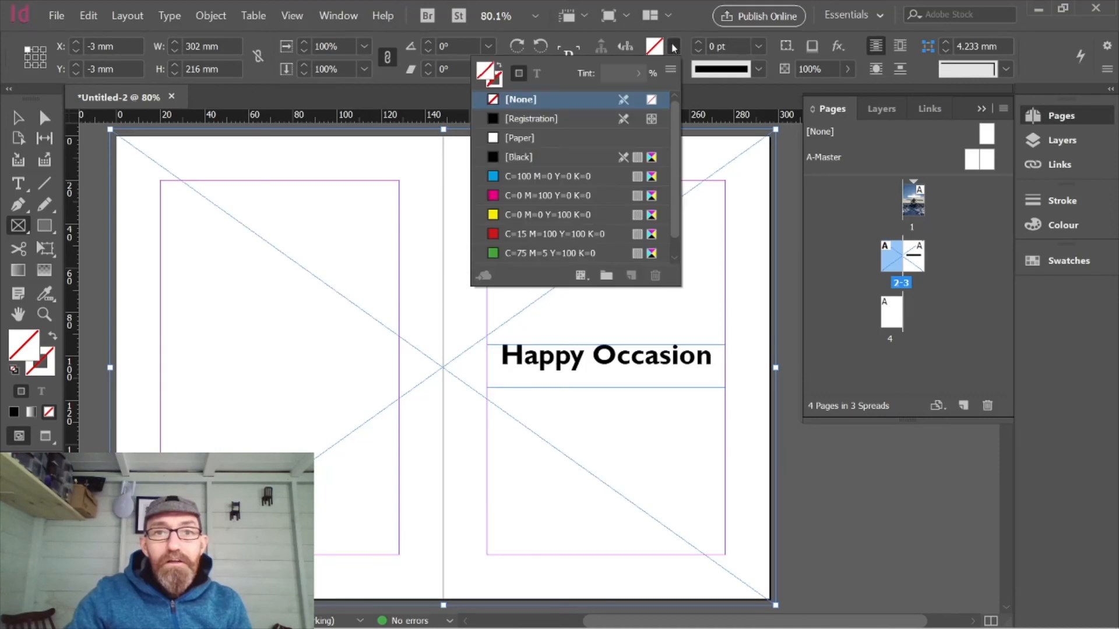
left_click(550, 176)
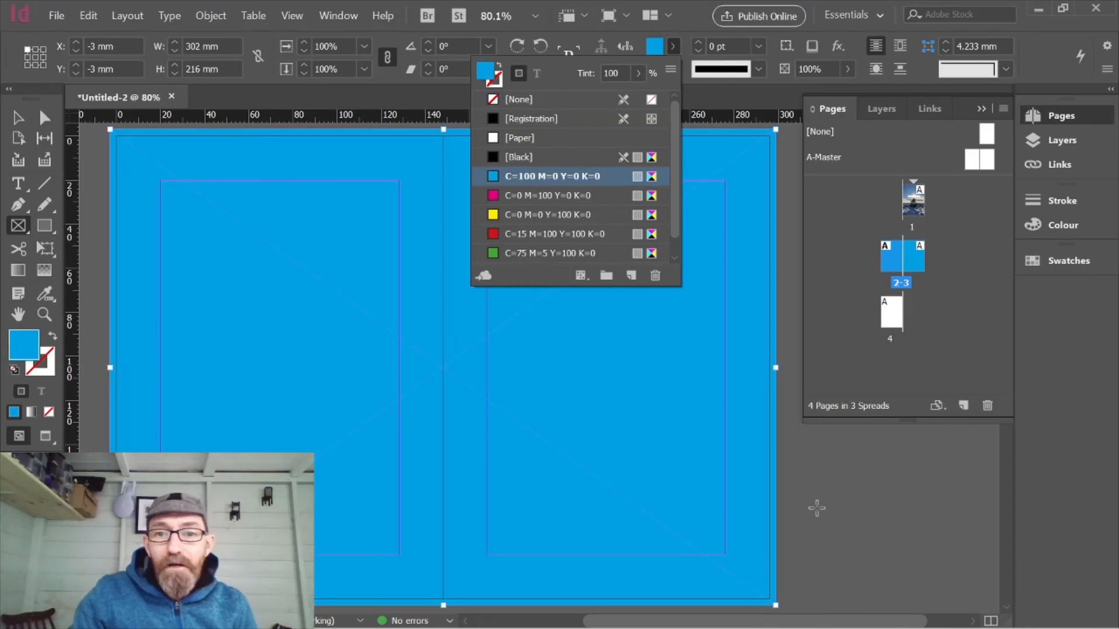
key("v")
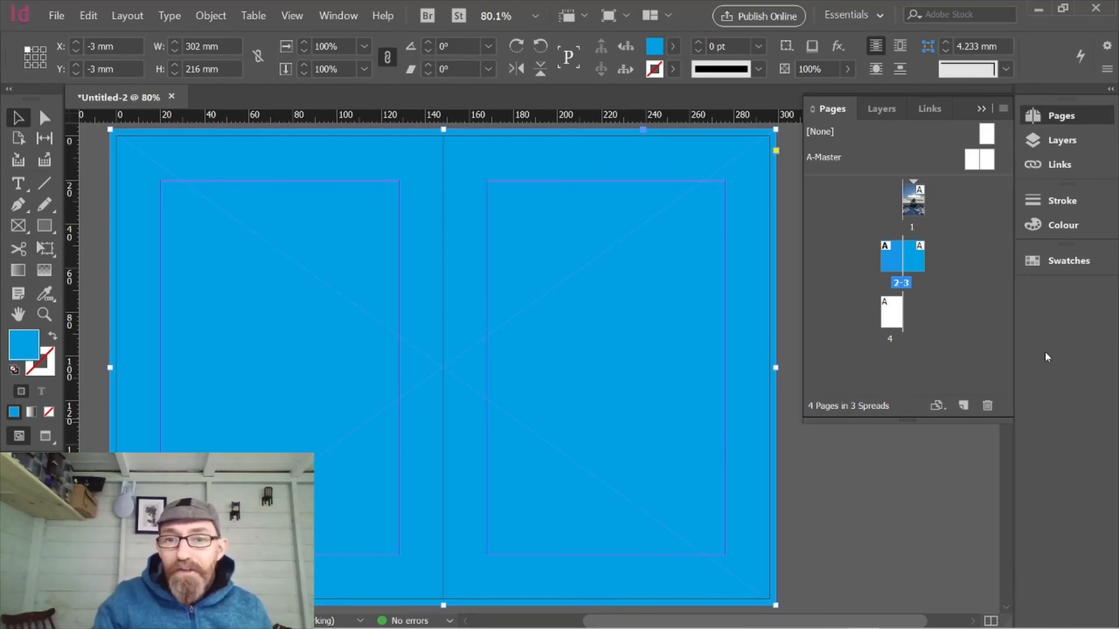
mouse_move(776, 367)
left_mouse_down()
mouse_move(622, 369)
mouse_move(776, 383)
left_mouse_up()
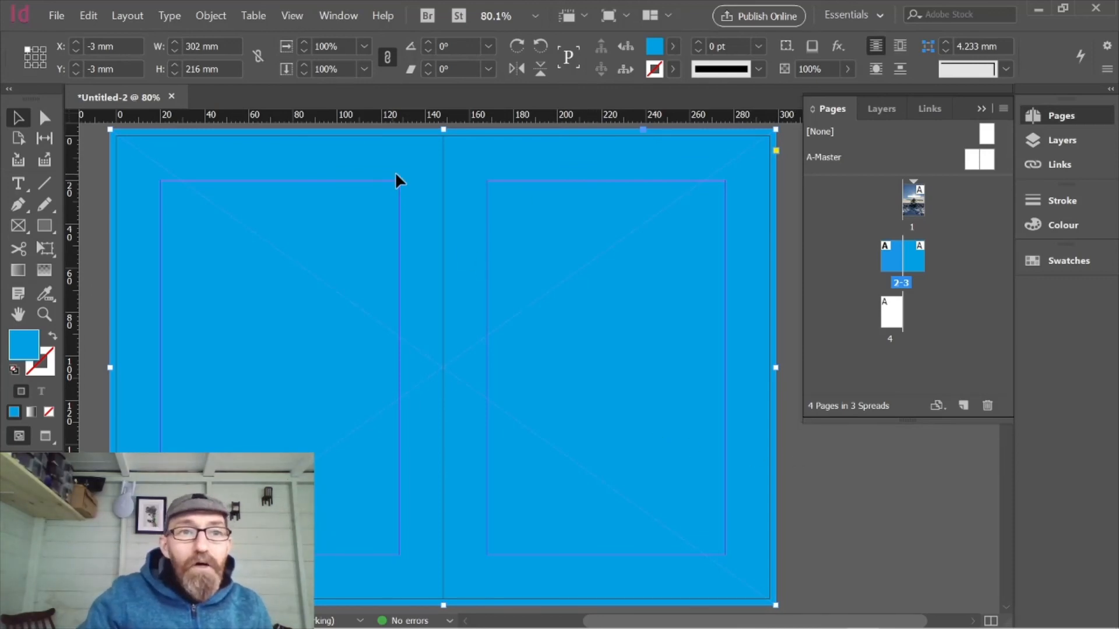
left_click(211, 16)
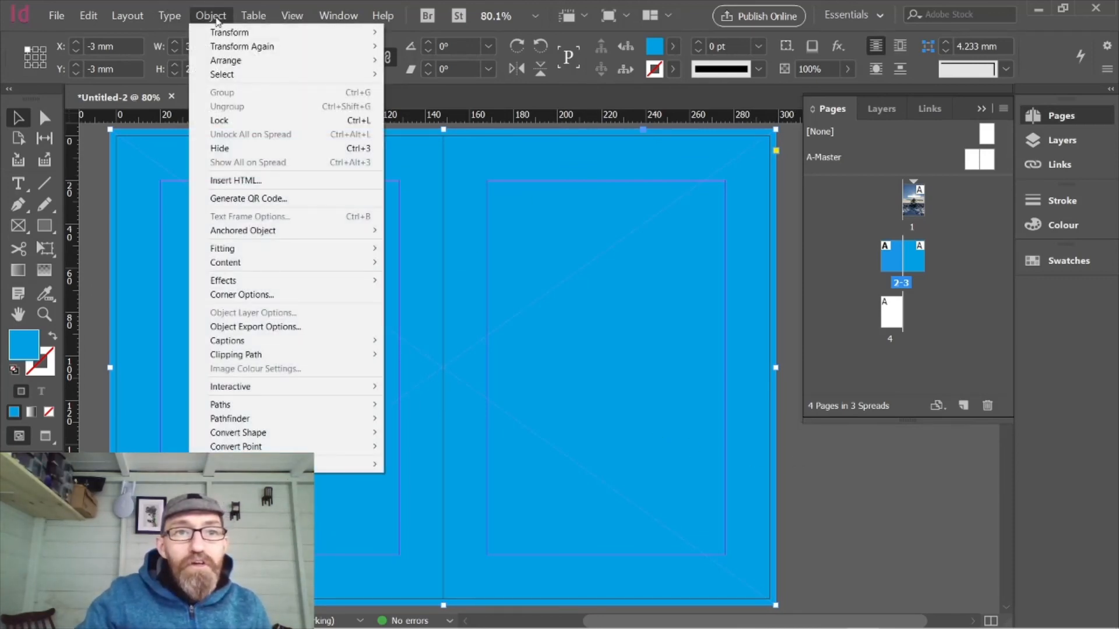
mouse_move(237, 62)
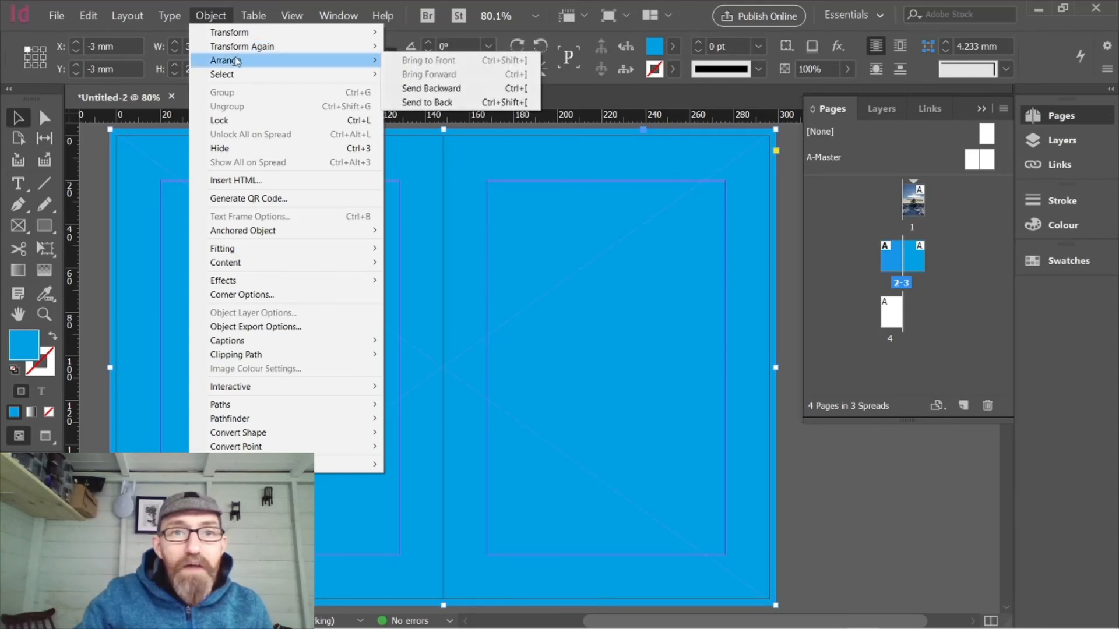
left_click(440, 104)
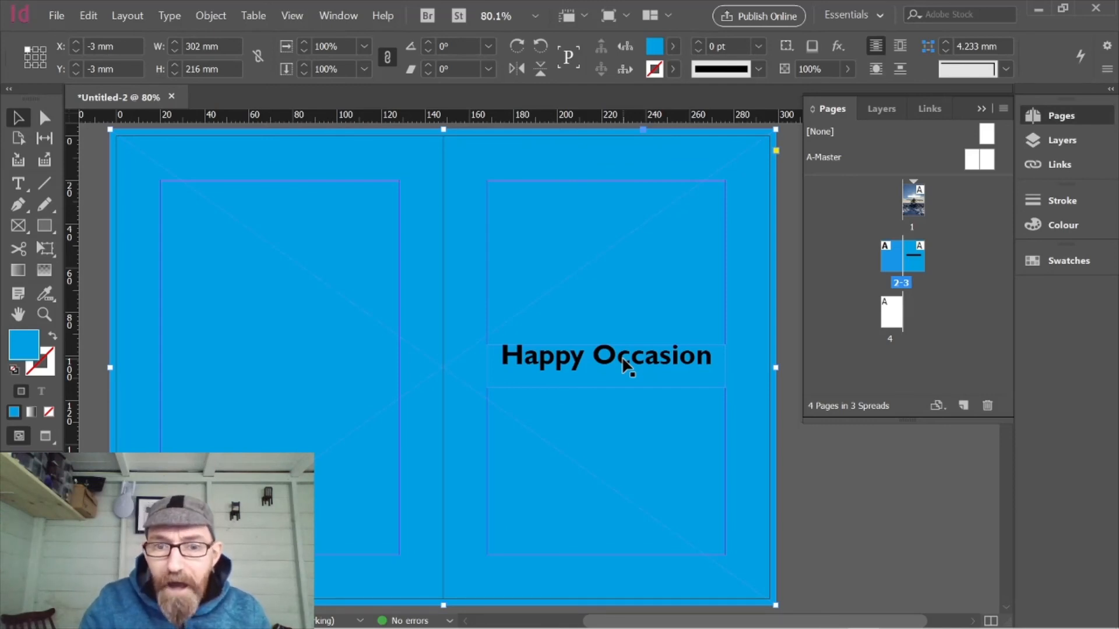
- Set the colour of the "Happy Occasion" text on page 3 to [Paper]
double_click(623, 358)
triple_click(623, 358)
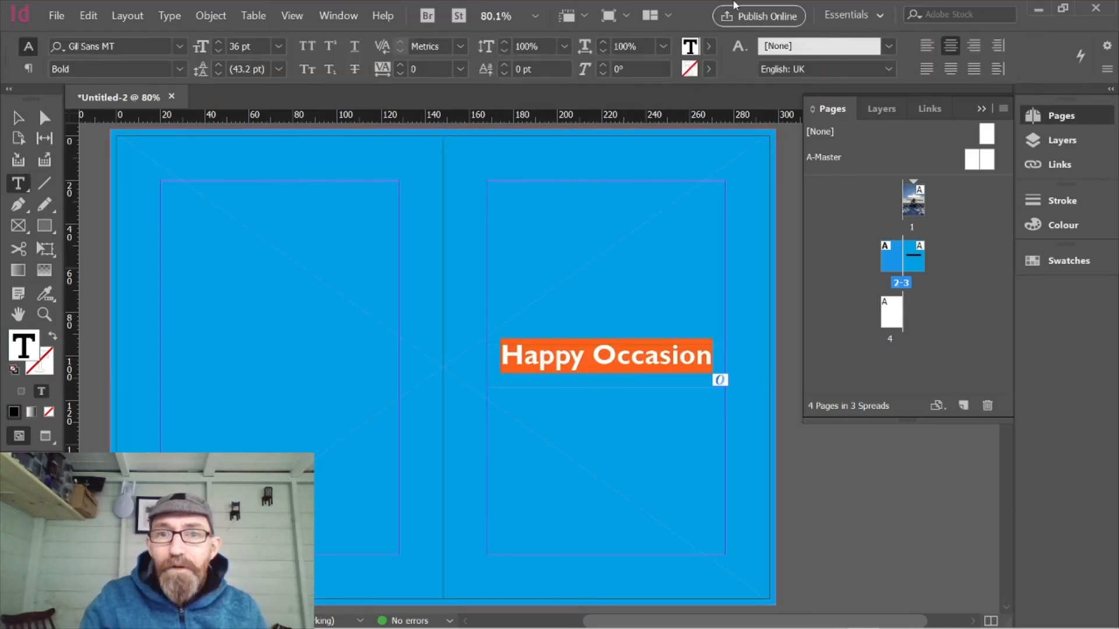
left_click(708, 46)
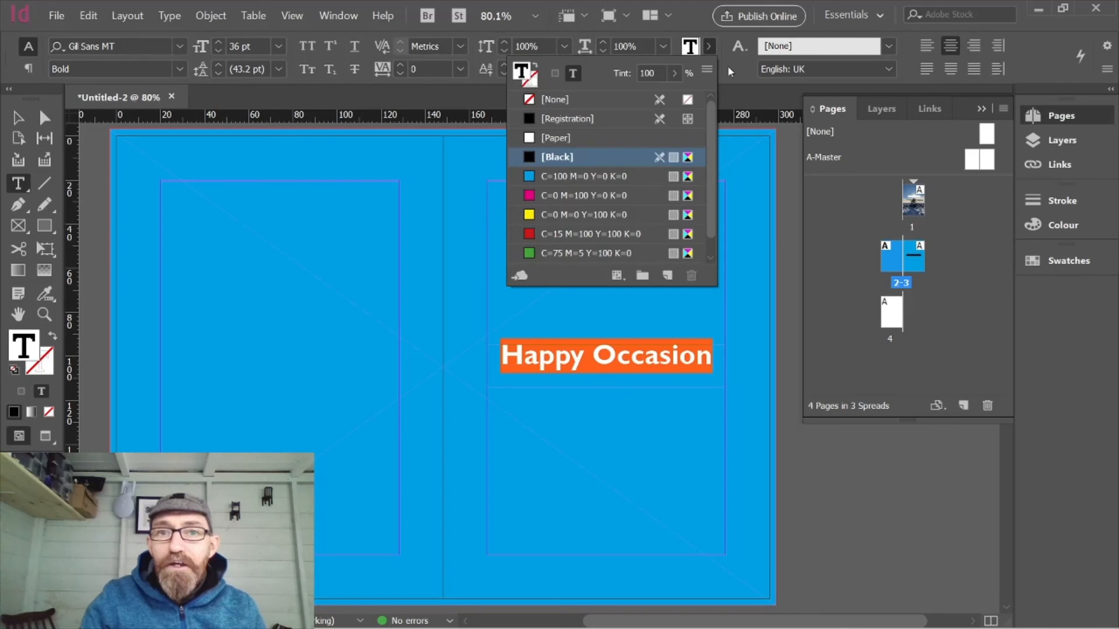
left_click(555, 138)
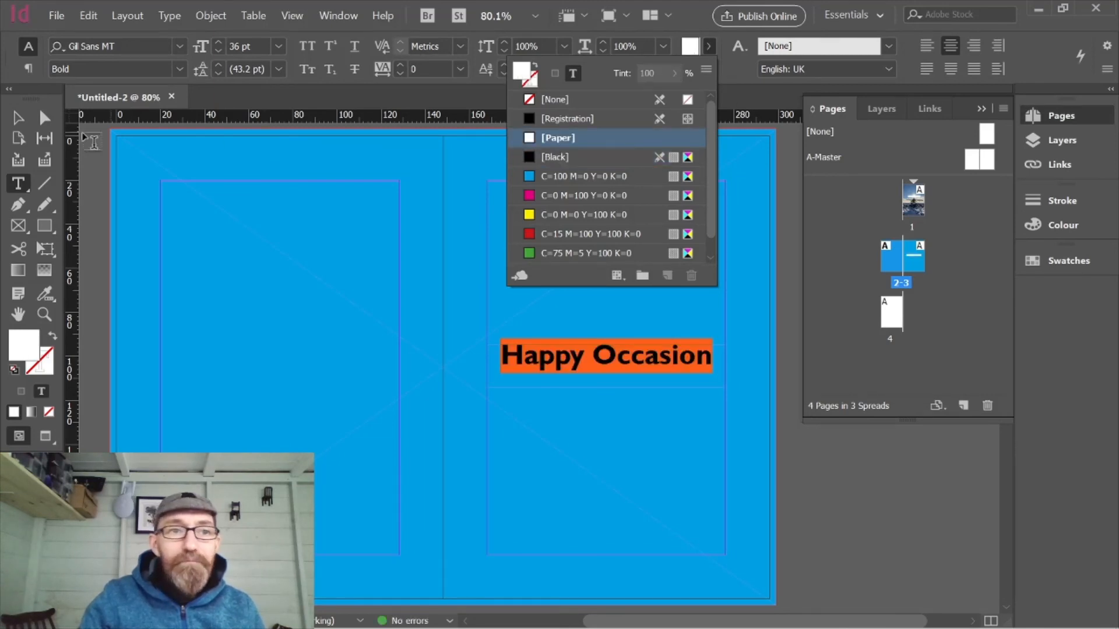
left_click(18, 118)
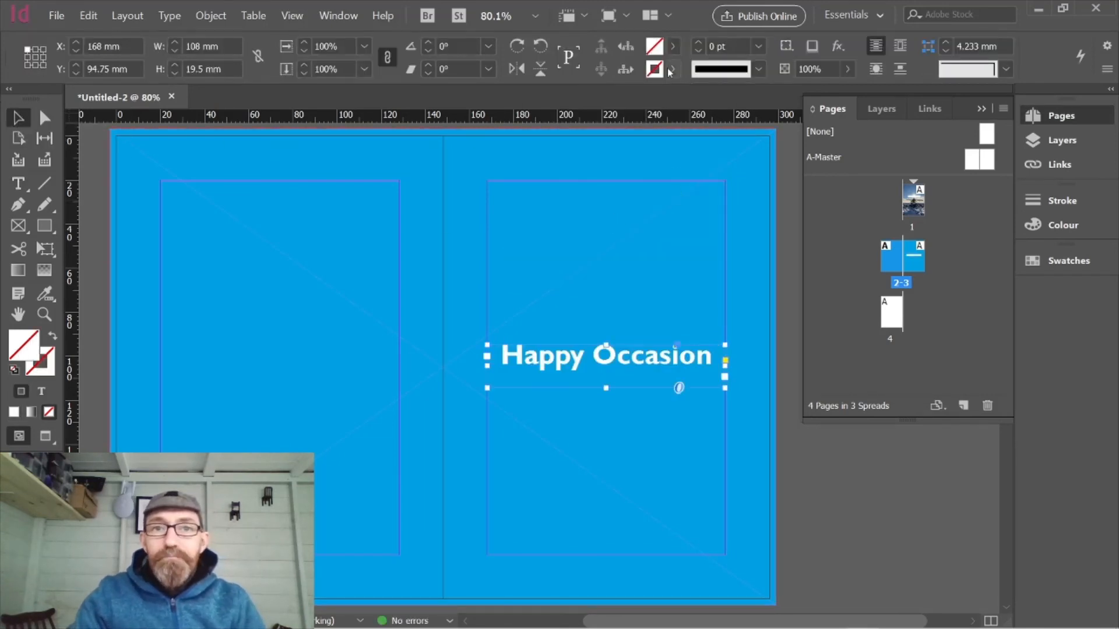
- Deselect everything and check the inside spread and the cover in Preview screen mode
left_click(617, 20)
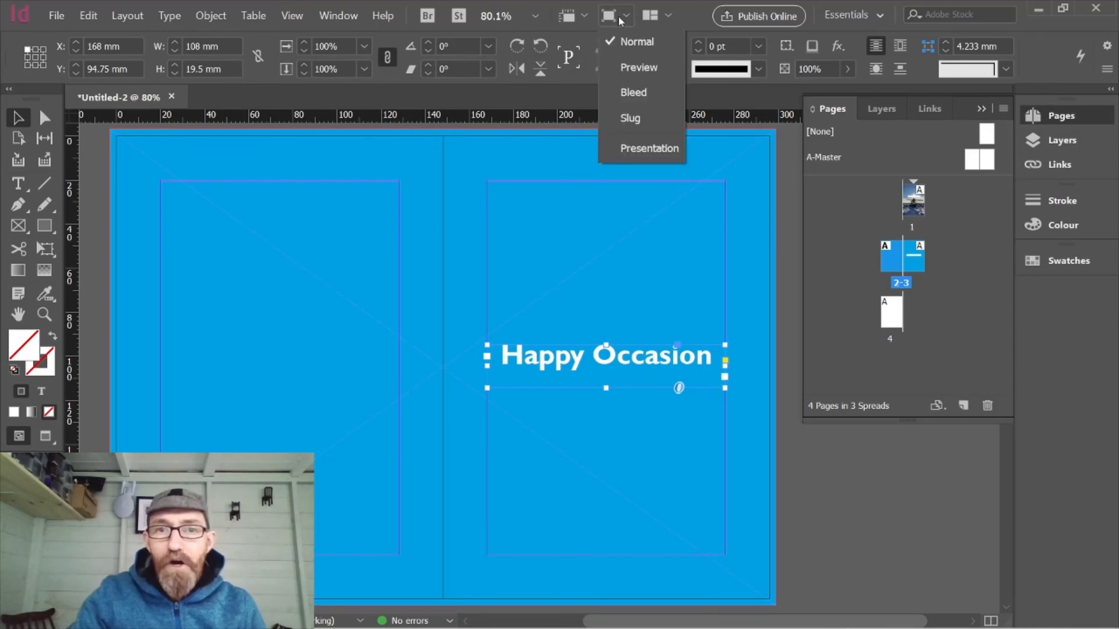
left_click(638, 67)
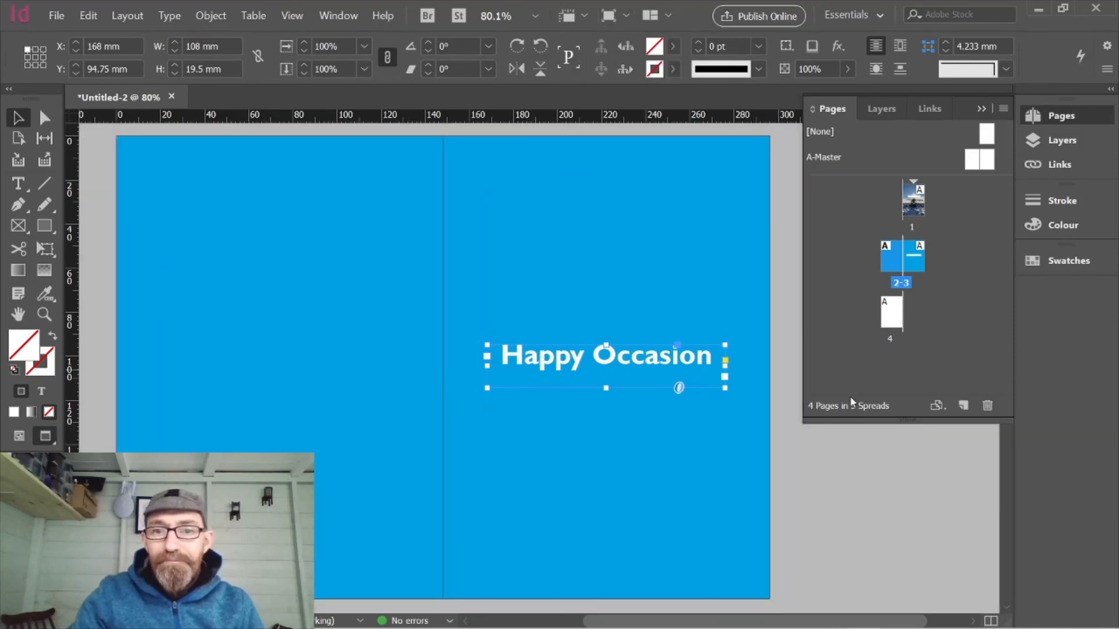
left_click(856, 479)
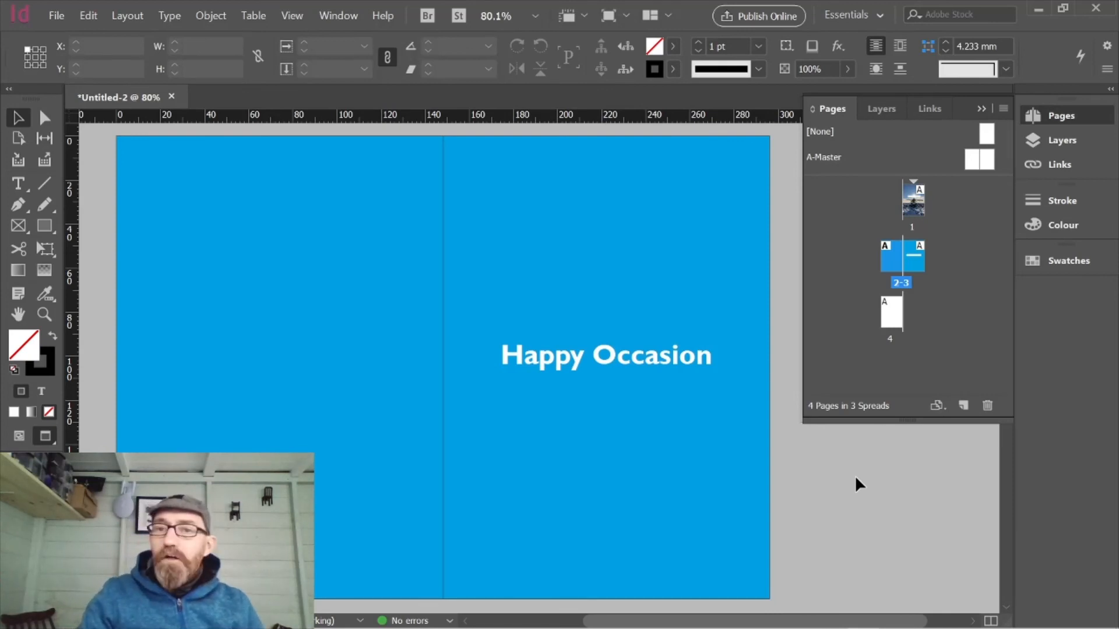
double_click(918, 210)
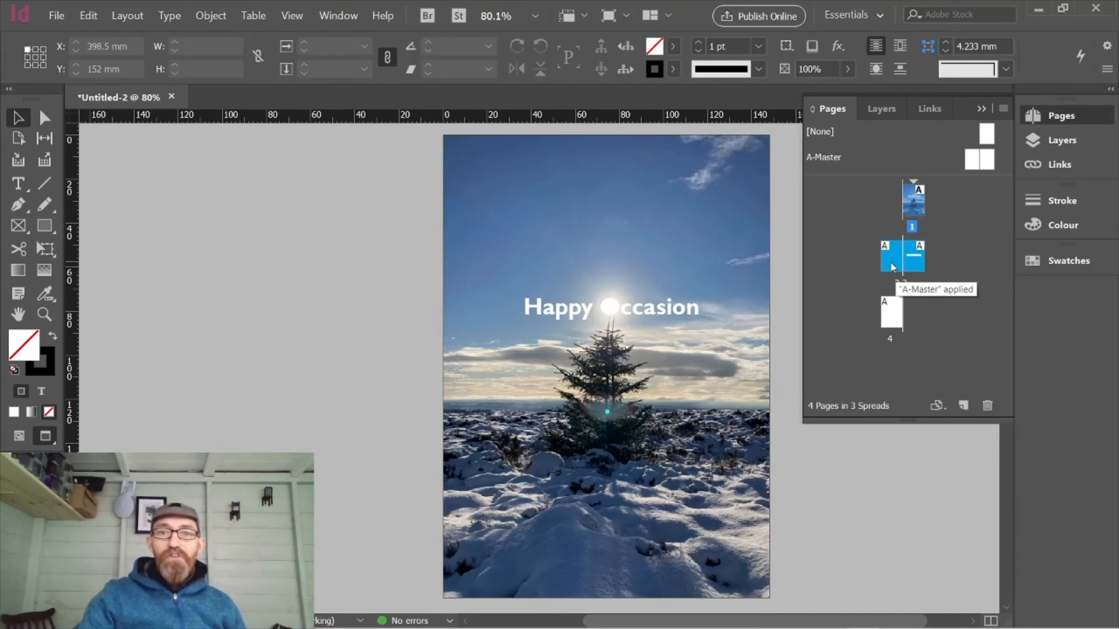
double_click(890, 261)
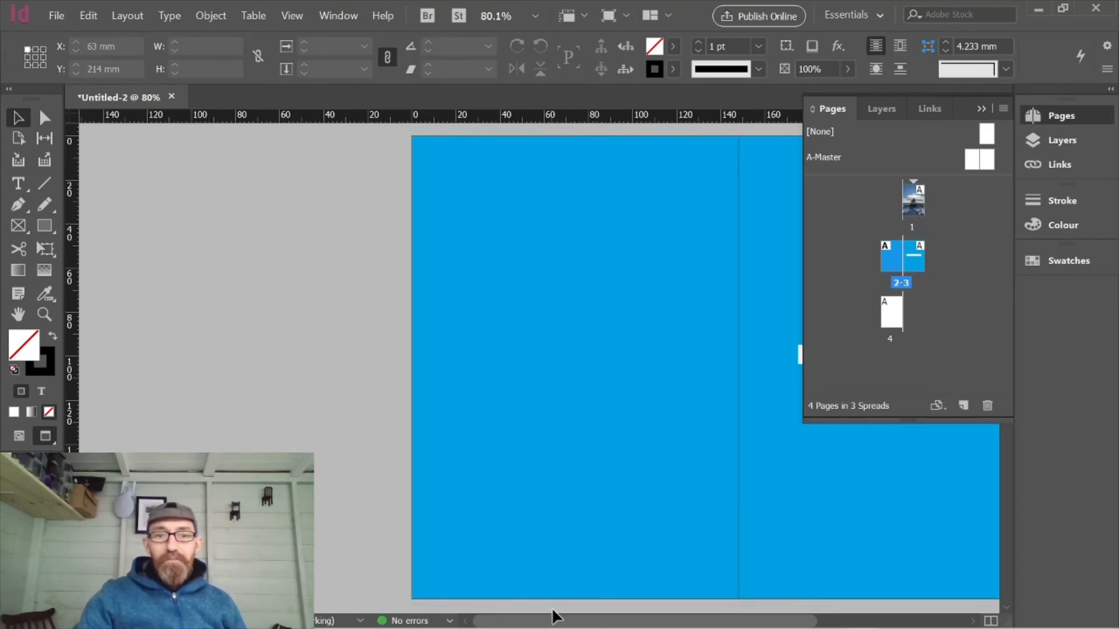
left_click_drag(552, 615, 672, 622)
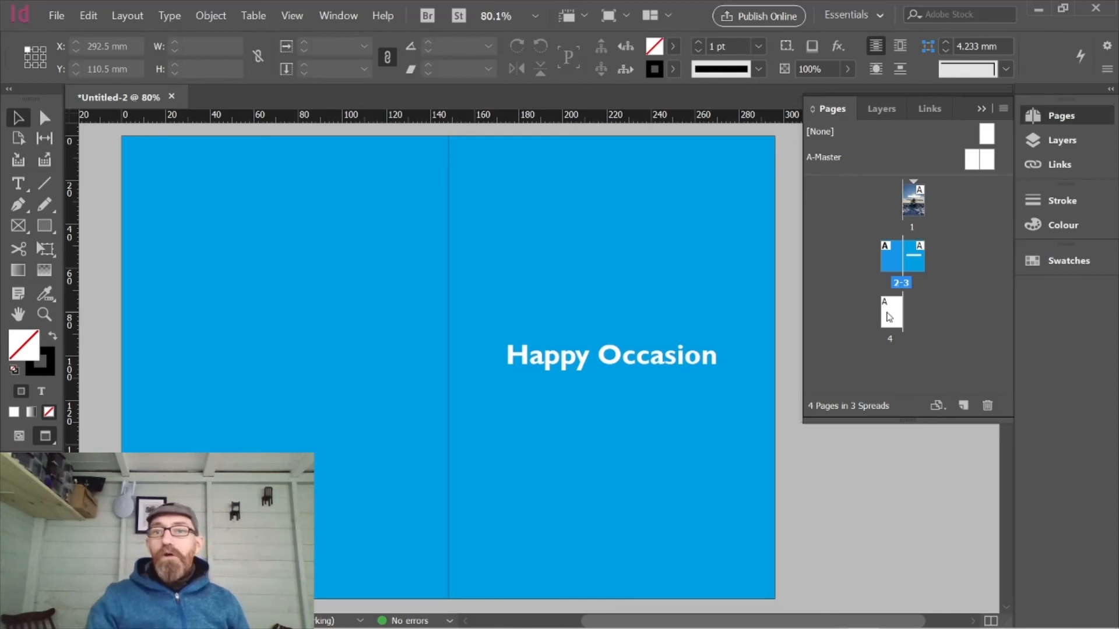
double_click(915, 209)
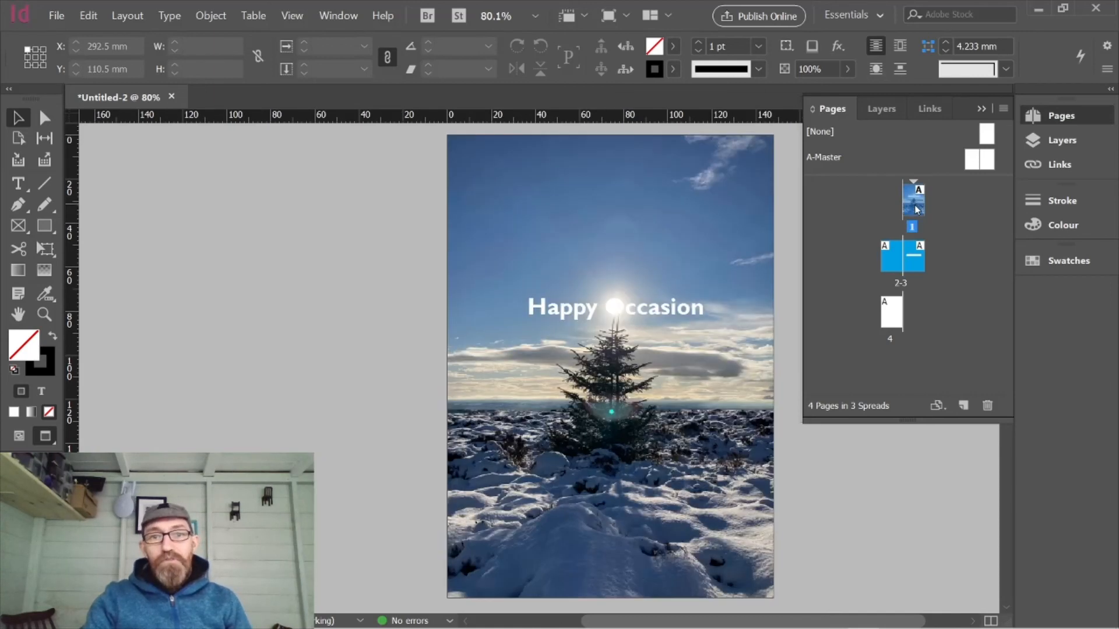